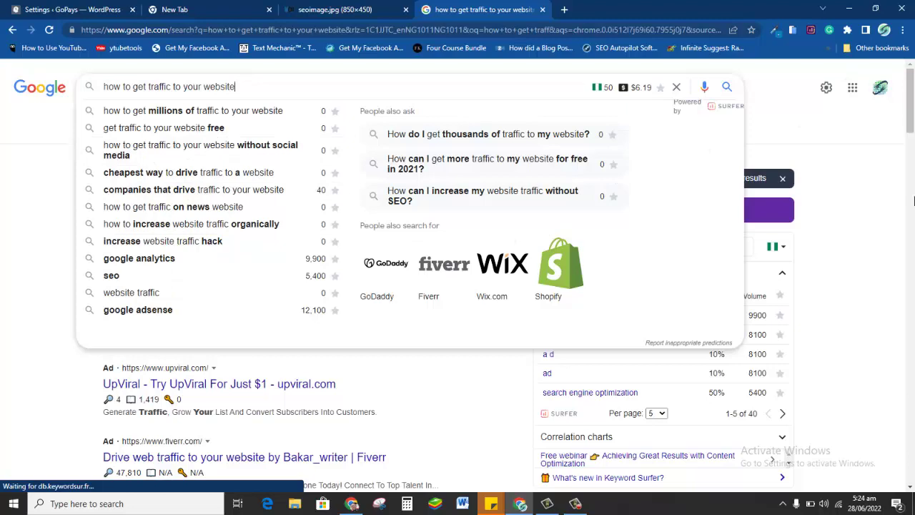
Clear the search box and open the related search "how to increase website traffic organically" at the end of the results.
left_click(911, 235)
scroll(911, 235, "down", 15)
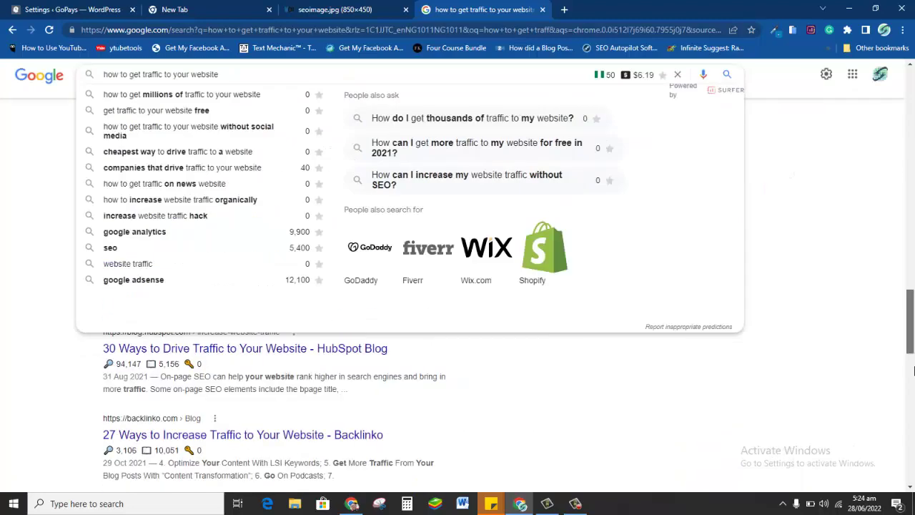
left_click_drag(910, 370, 911, 457)
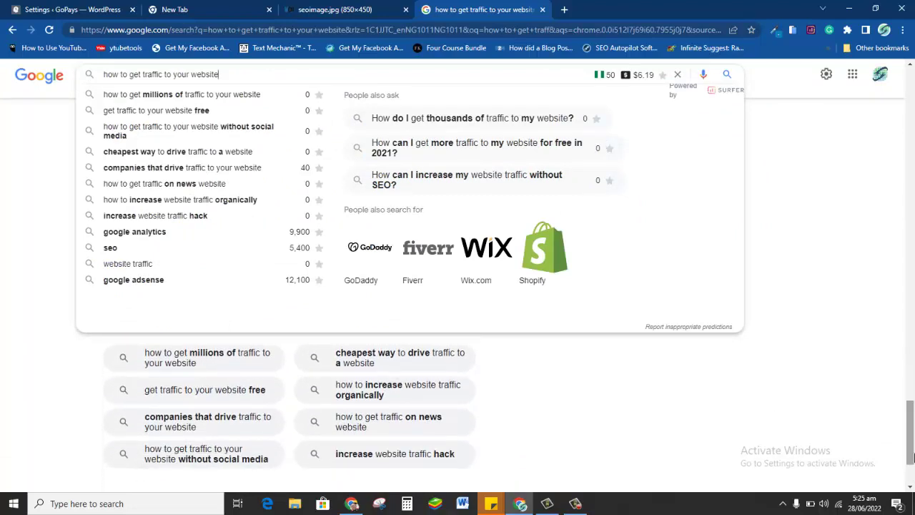
mouse_move(912, 457)
left_mouse_down()
mouse_move(912, 466)
mouse_move(911, 441)
mouse_move(911, 458)
left_mouse_up()
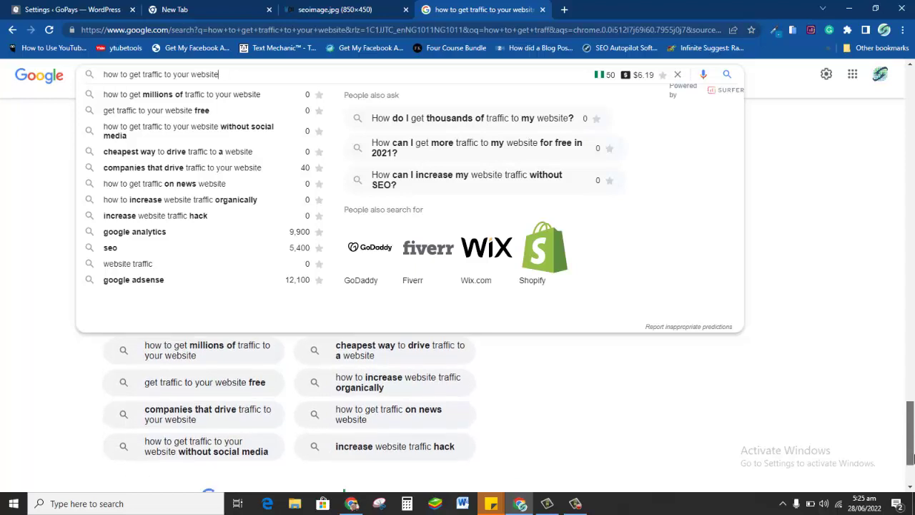
left_click_drag(912, 457, 909, 446)
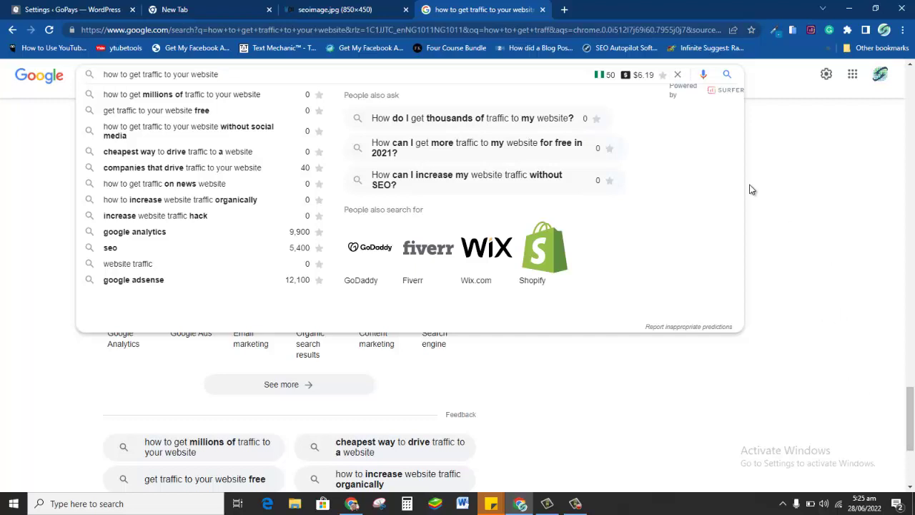
left_click(678, 75)
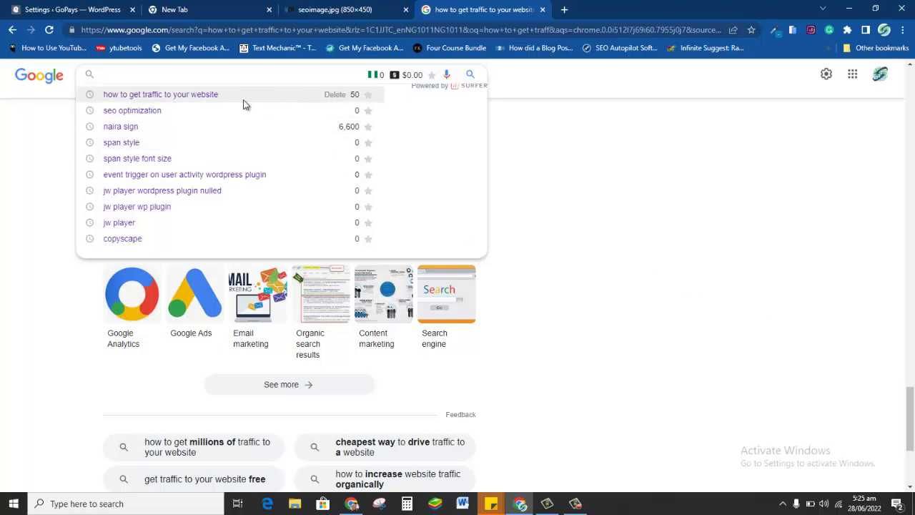
left_click(691, 327)
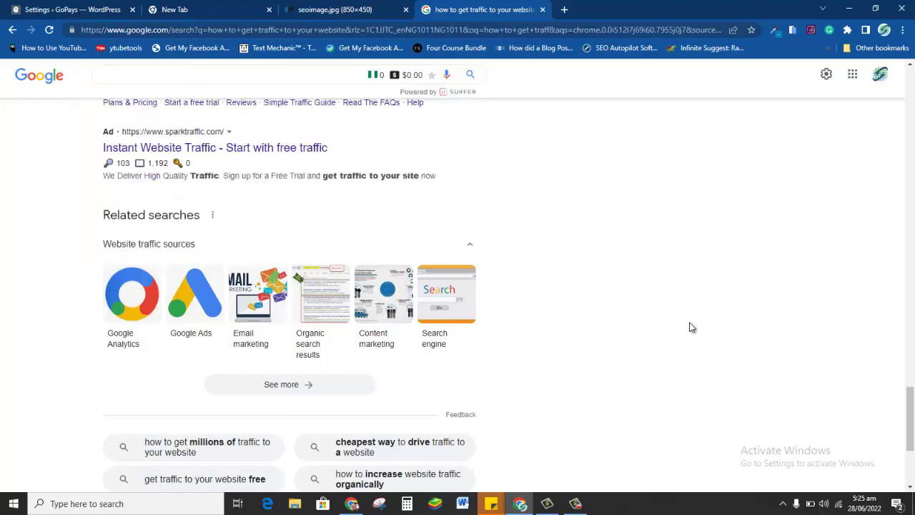
left_click_drag(912, 392, 909, 434)
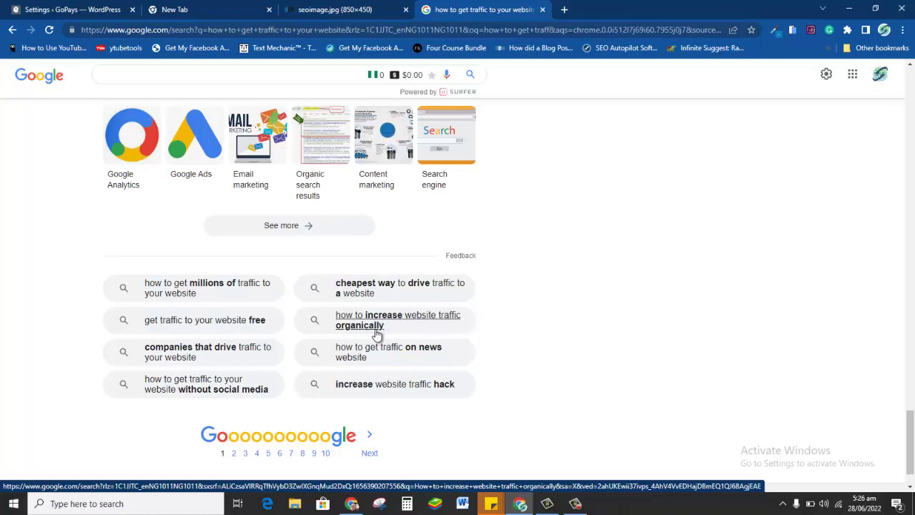
left_click(415, 325)
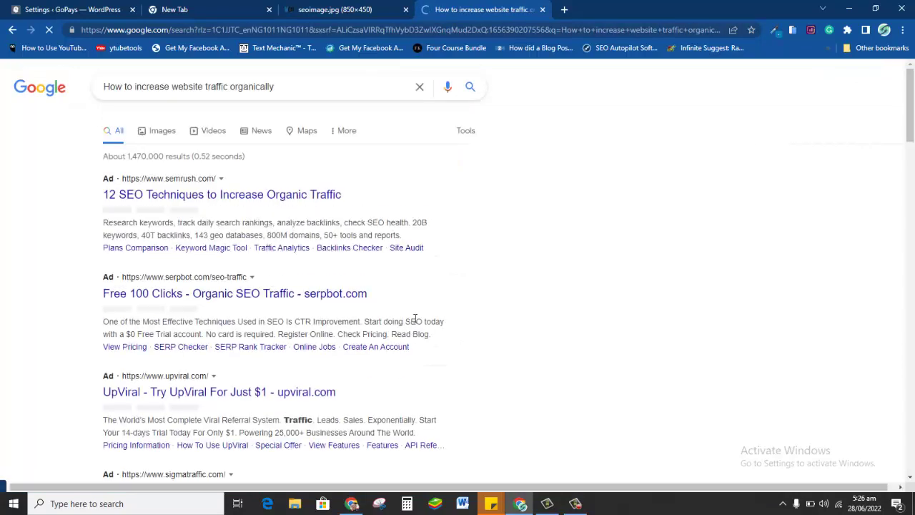
Check the search suggestions for "How to increase website traffic organically" by retyping the query's ending, then dismiss the suggestions.
left_click(313, 80)
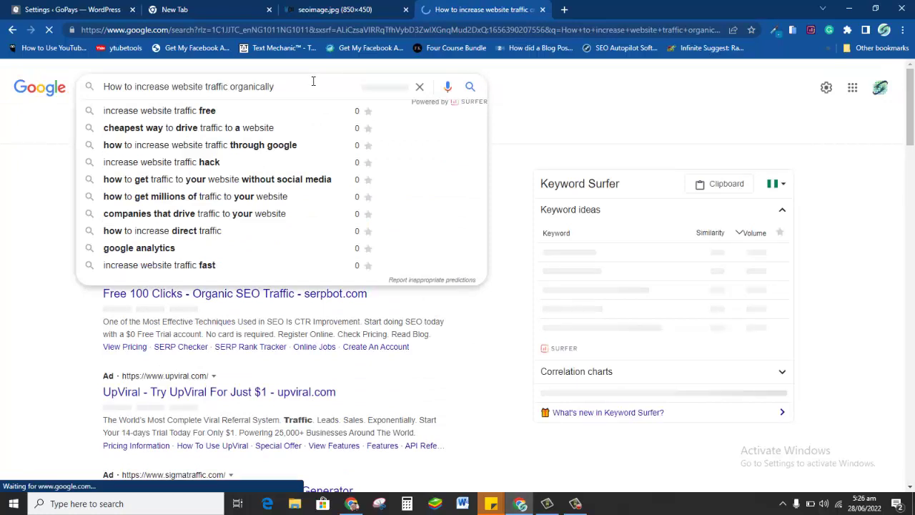
key("BackSpace")
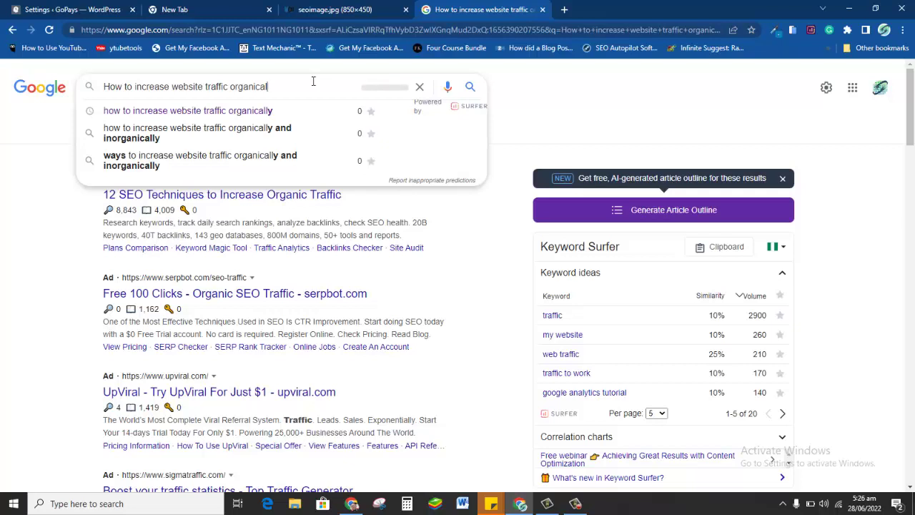
key("BackSpace")
key("BackSpace")
type("ll")
mouse_move(912, 125)
left_mouse_down()
mouse_move(913, 449)
mouse_move(913, 136)
left_mouse_up()
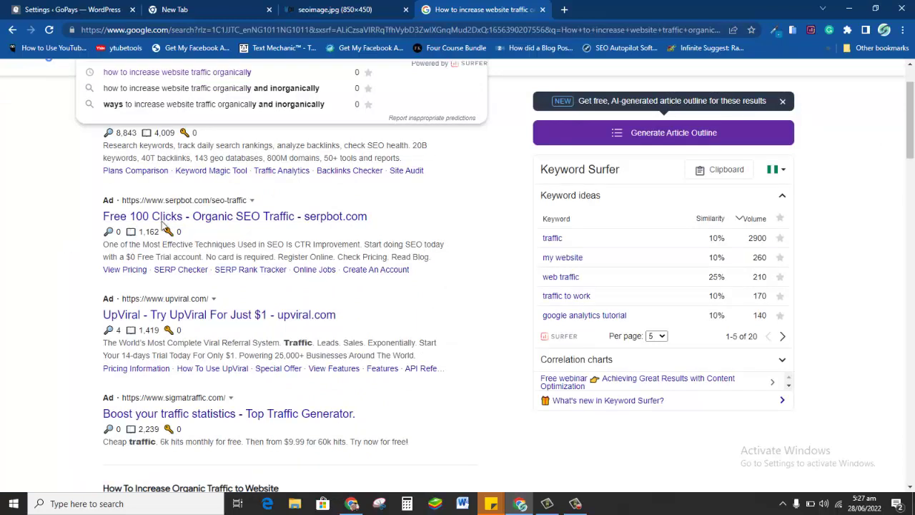
left_click(32, 232)
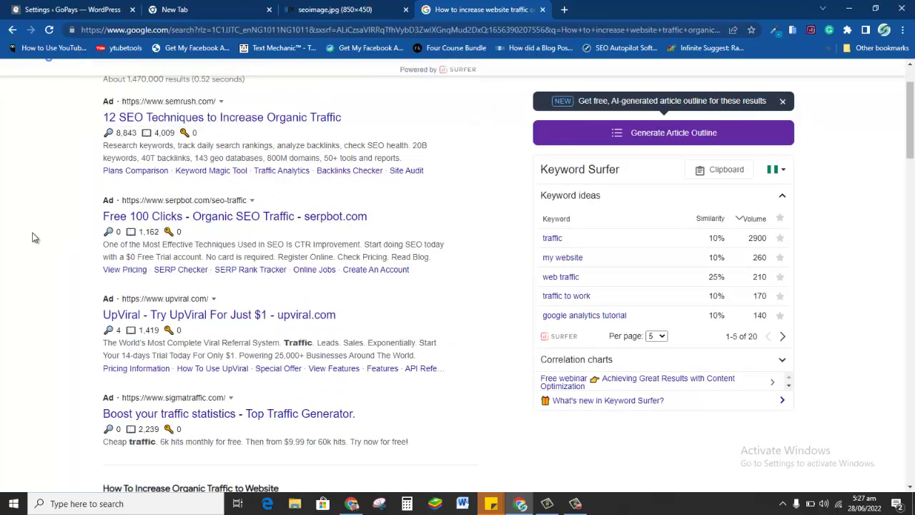
Switch to the GoPays WordPress dashboard and start a new post.
left_click(72, 10)
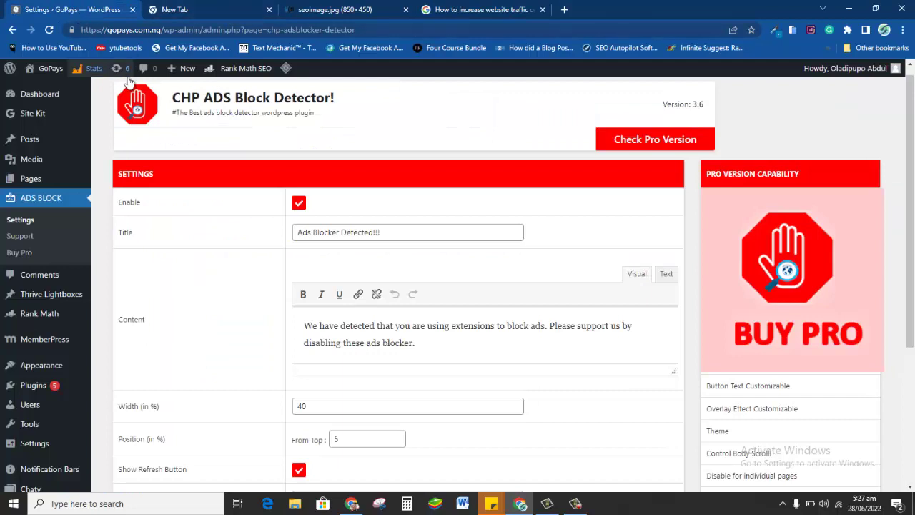
mouse_move(24, 139)
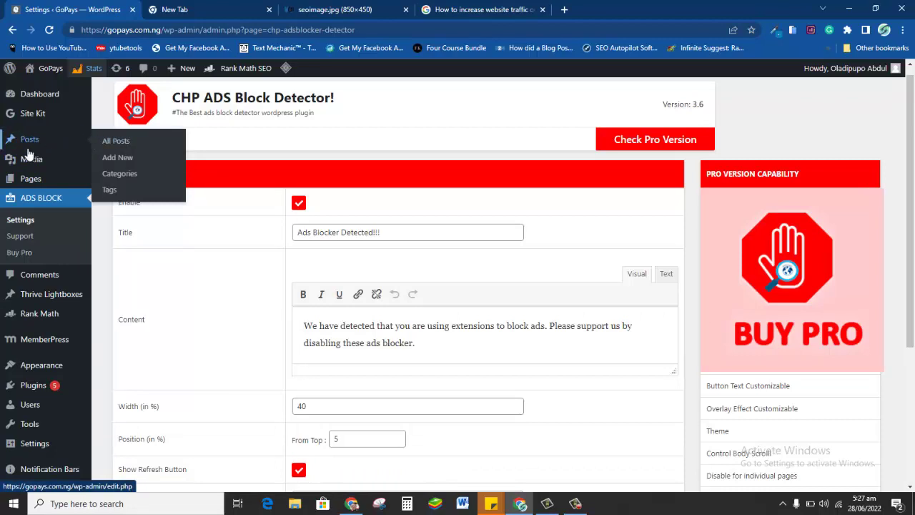
left_click(124, 163)
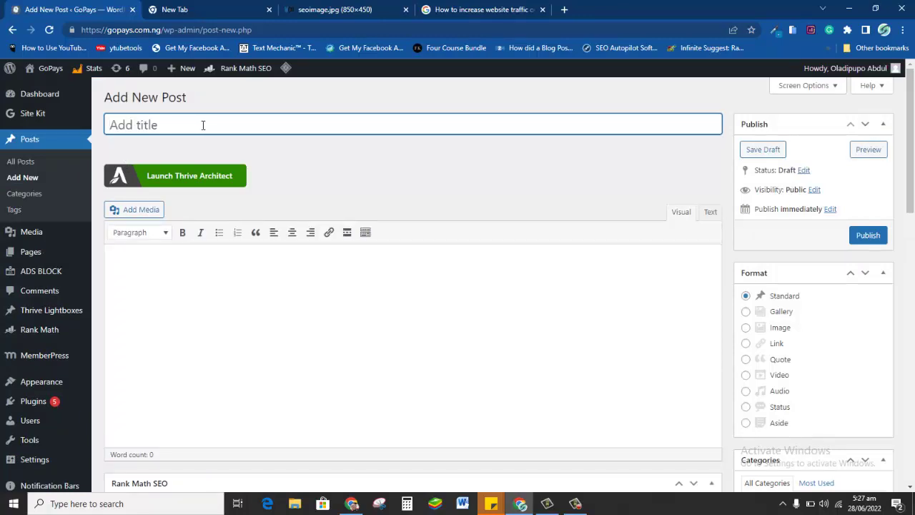
Examine the new post's settings, including the Rank Math SEO focus keyword, Basic SEO checklist and featured image section.
scroll(569, 218, "down", 2)
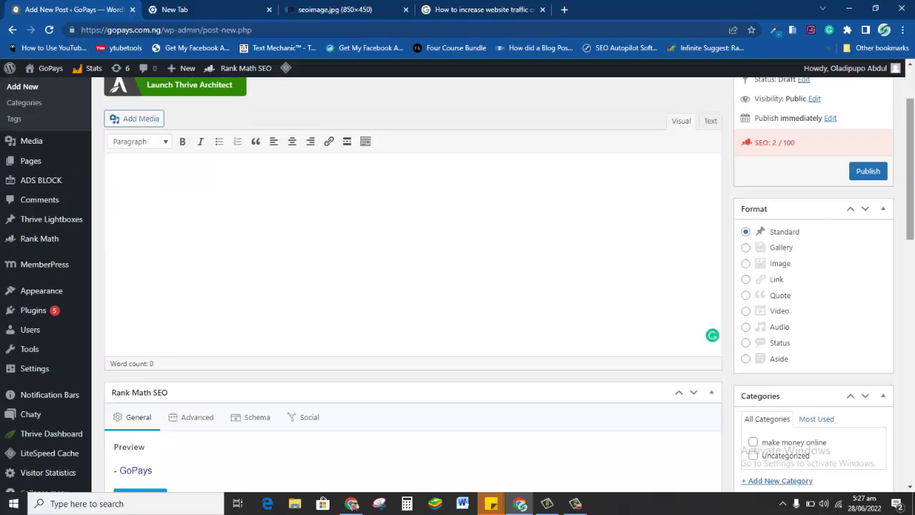
left_click_drag(912, 183, 912, 246)
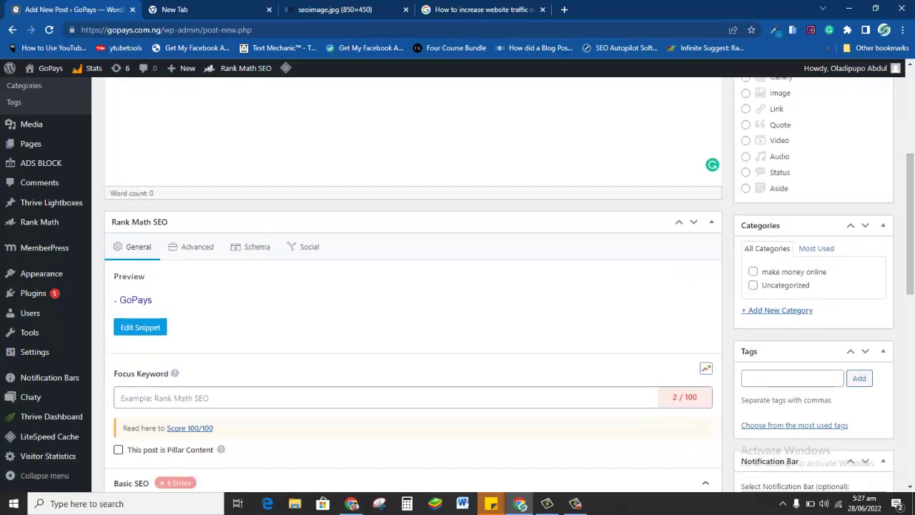
scroll(910, 228, "down", 2)
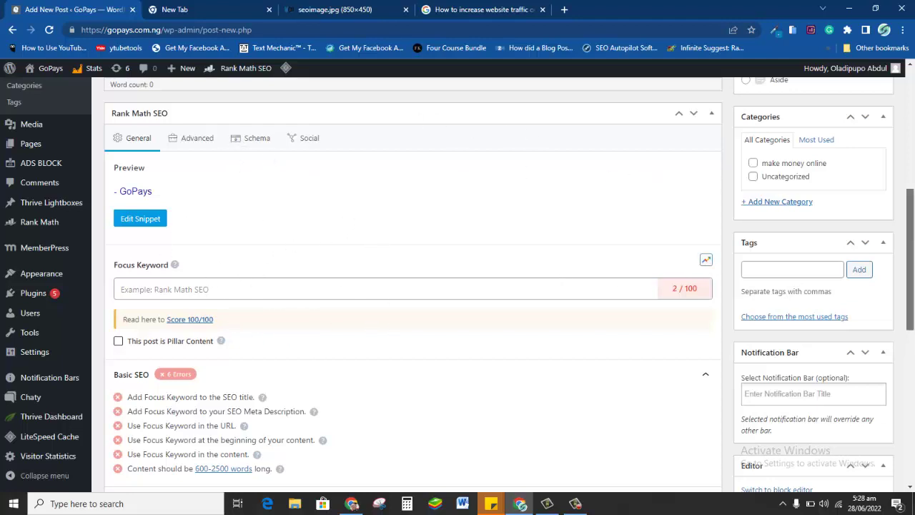
scroll(589, 277, "down", 1)
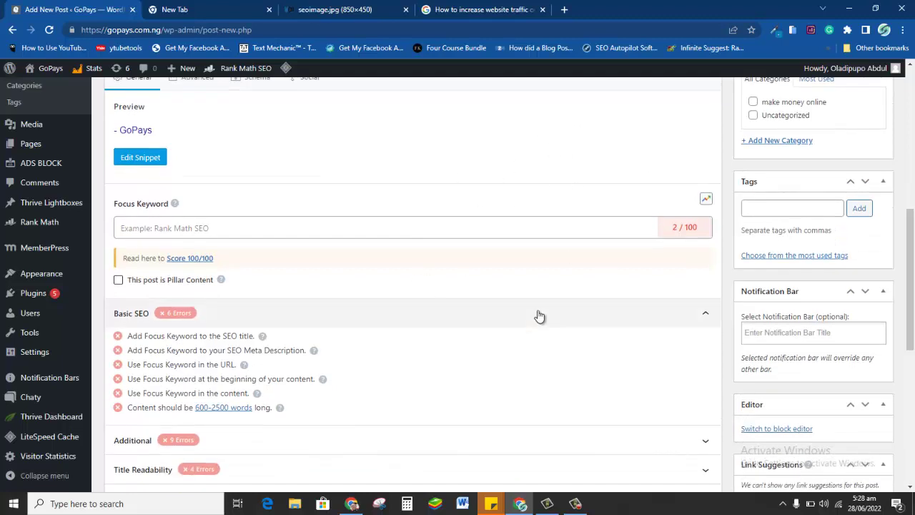
scroll(674, 257, "down", 2)
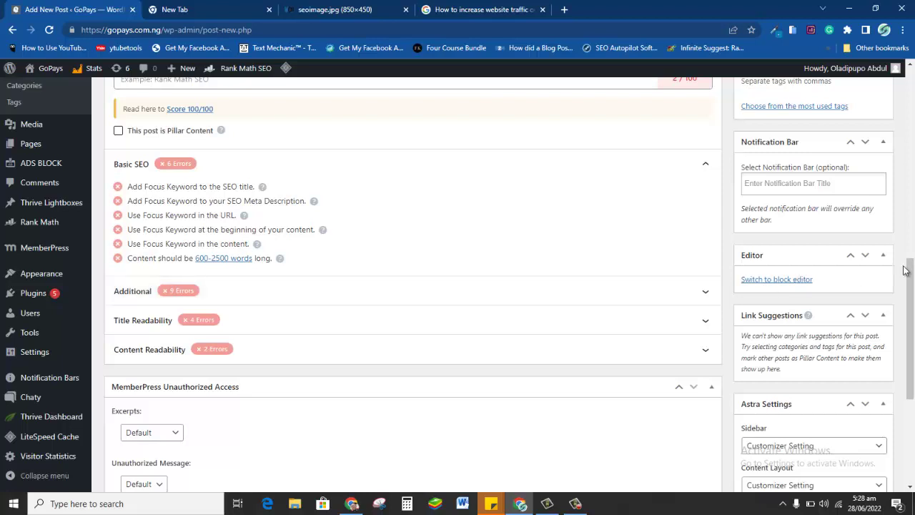
left_click_drag(904, 269, 911, 358)
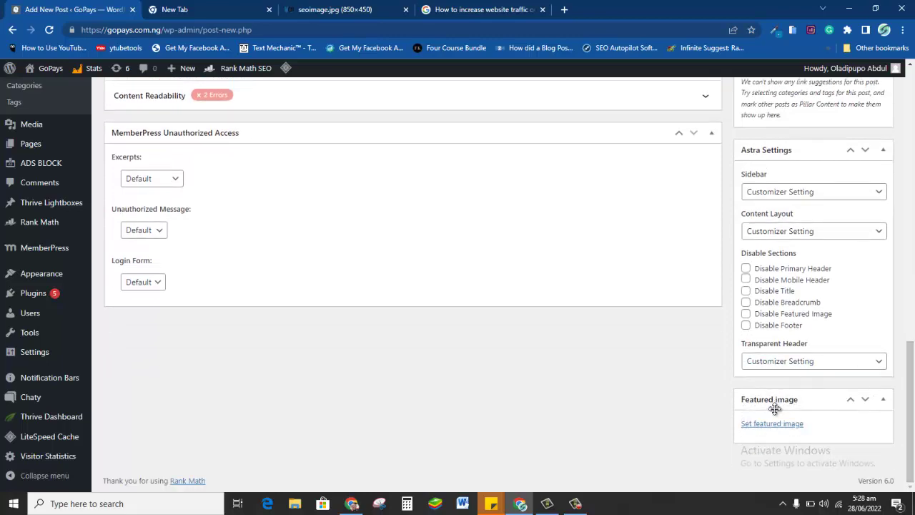
left_click_drag(910, 429, 913, 202)
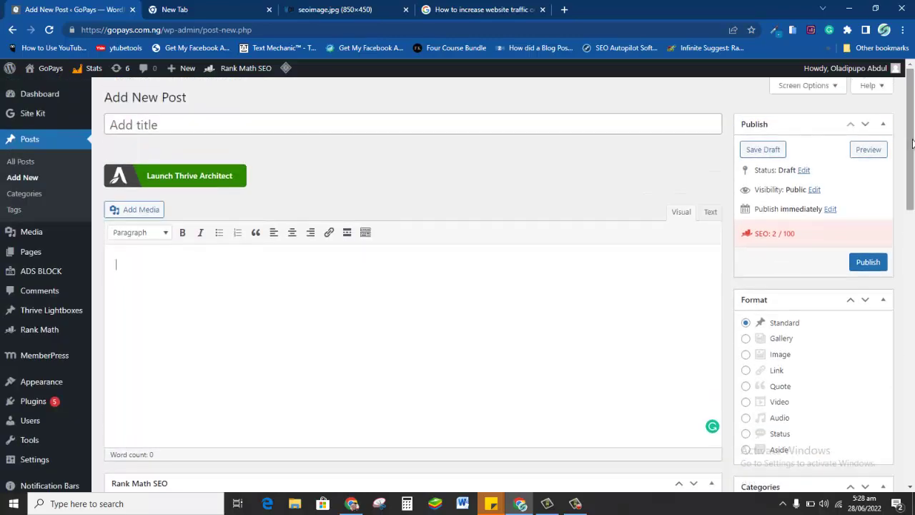
Enter "How to increase traffic to your website" as the new post's title.
left_click(358, 125)
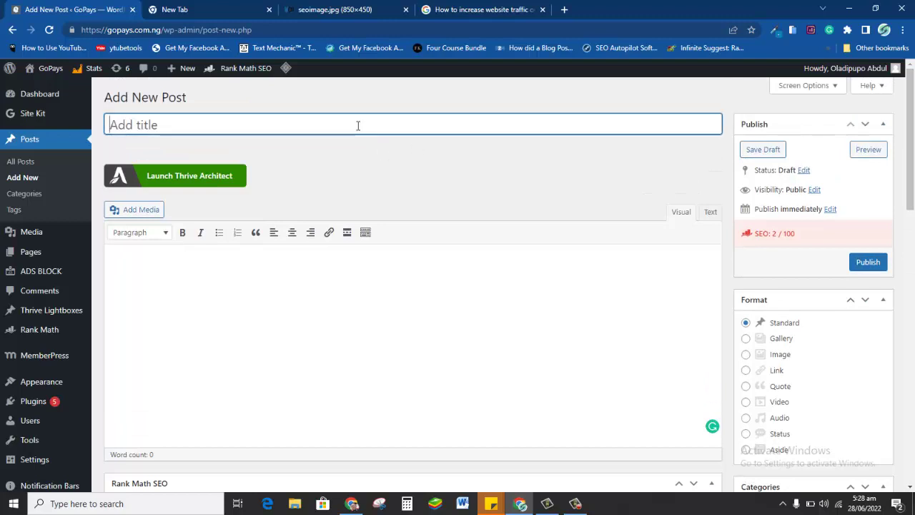
type("How to i")
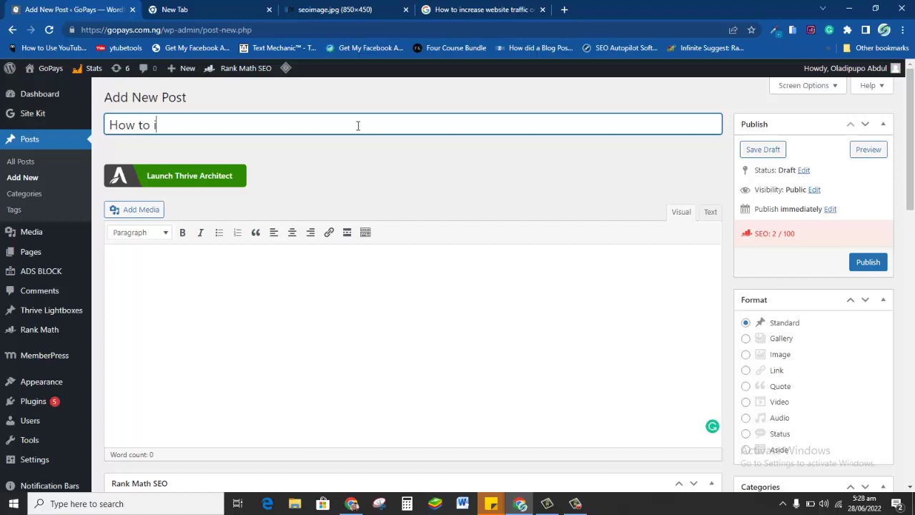
type("ncrease traffic to ")
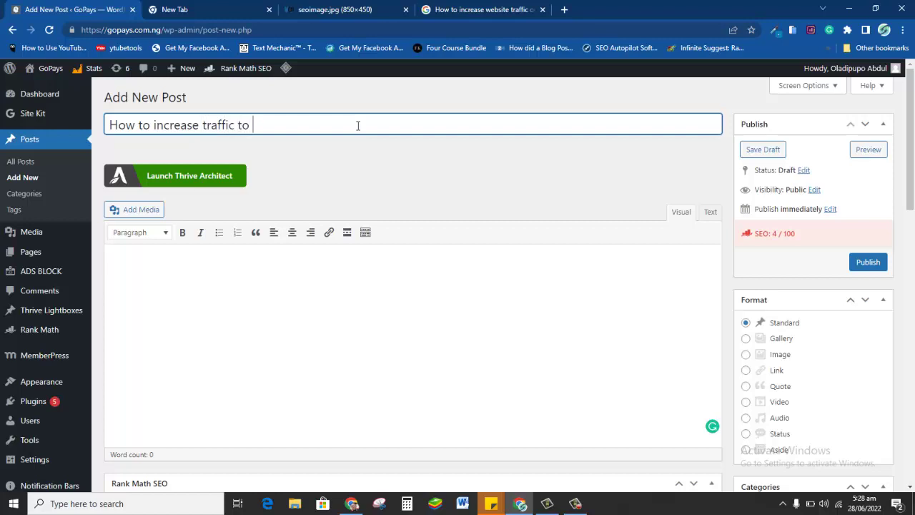
type("your")
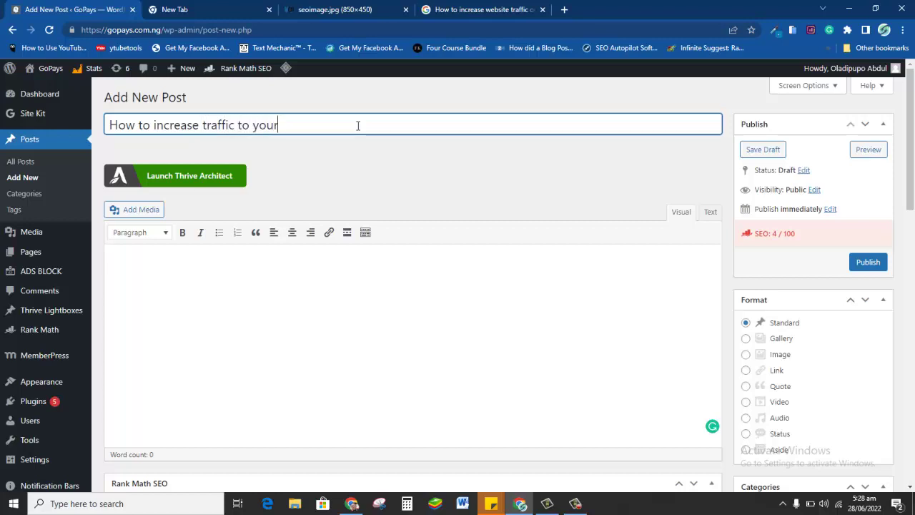
type(" website")
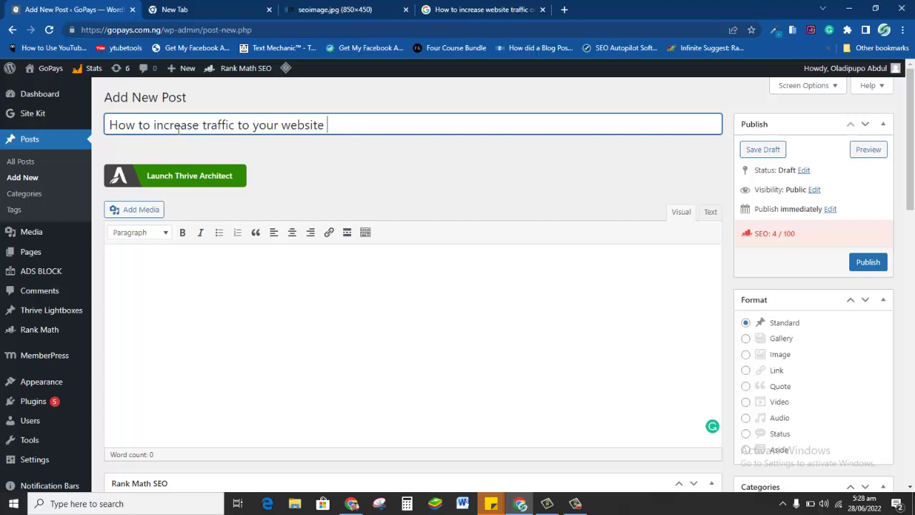
Reword the post title to "How to get free traffic to your website without backlinks".
left_click_drag(199, 126, 154, 125)
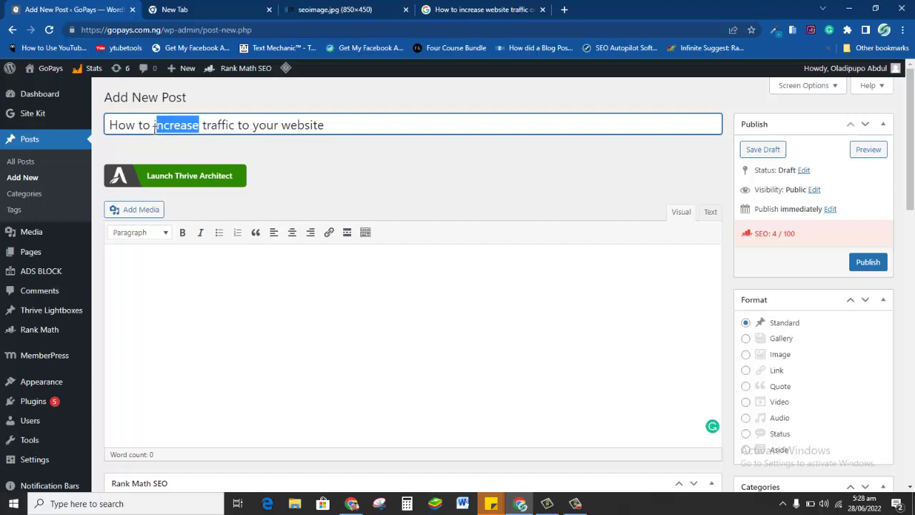
type("get")
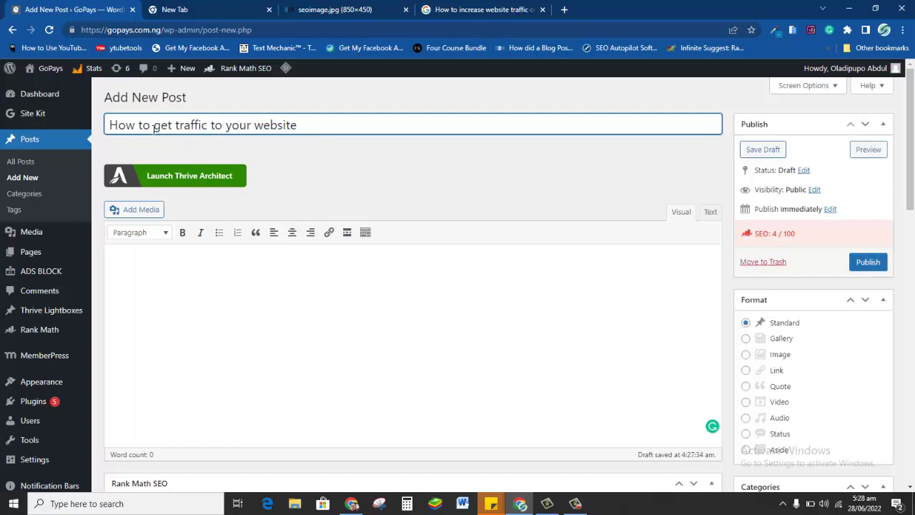
type(" free")
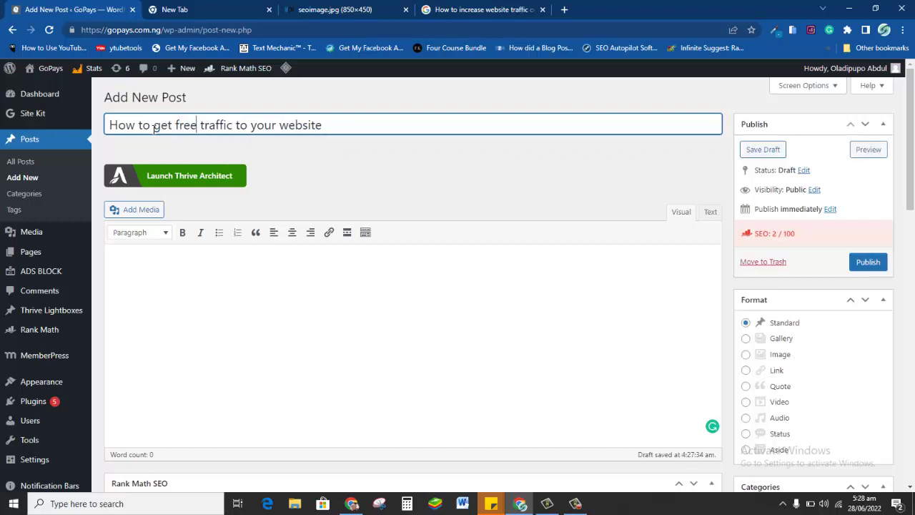
key("BackSpace")
type("without ")
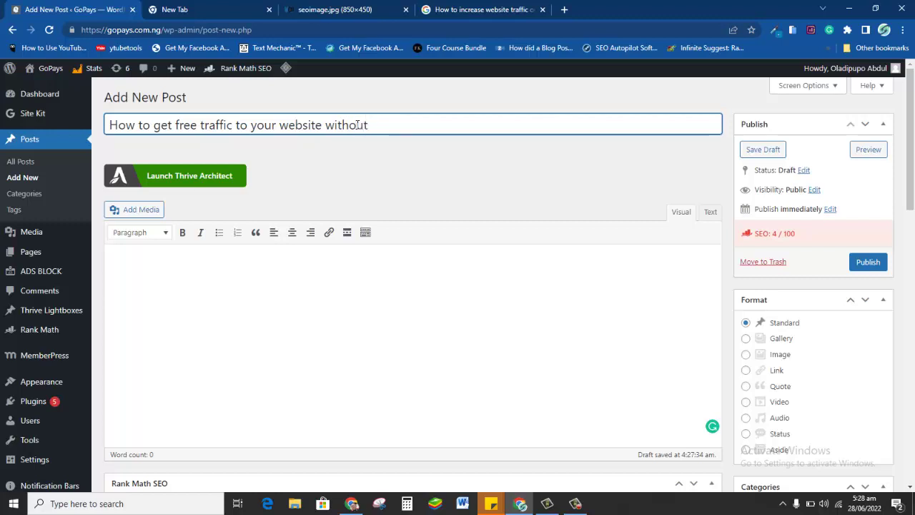
type("backlin")
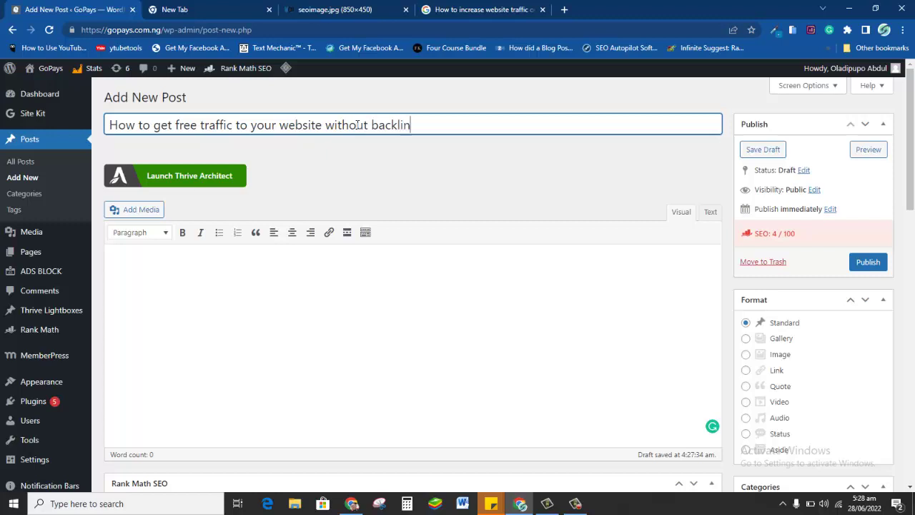
type("ks")
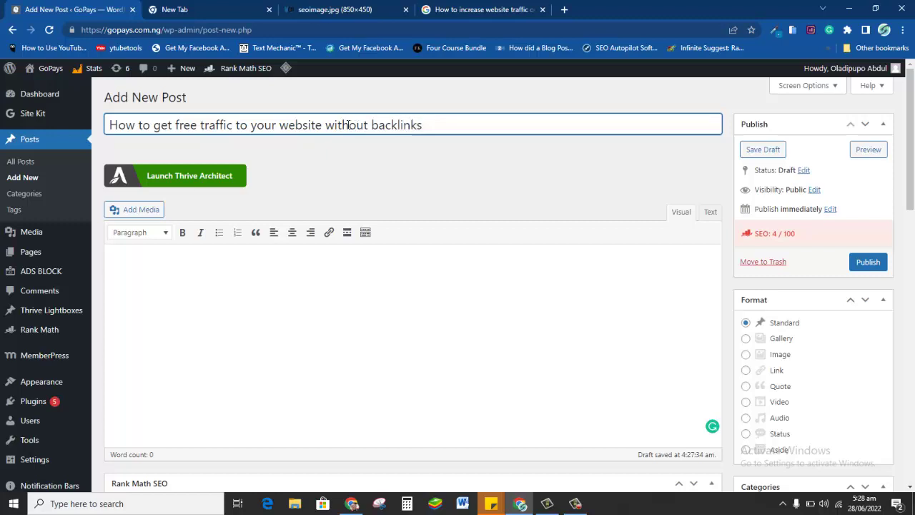
left_click(477, 179)
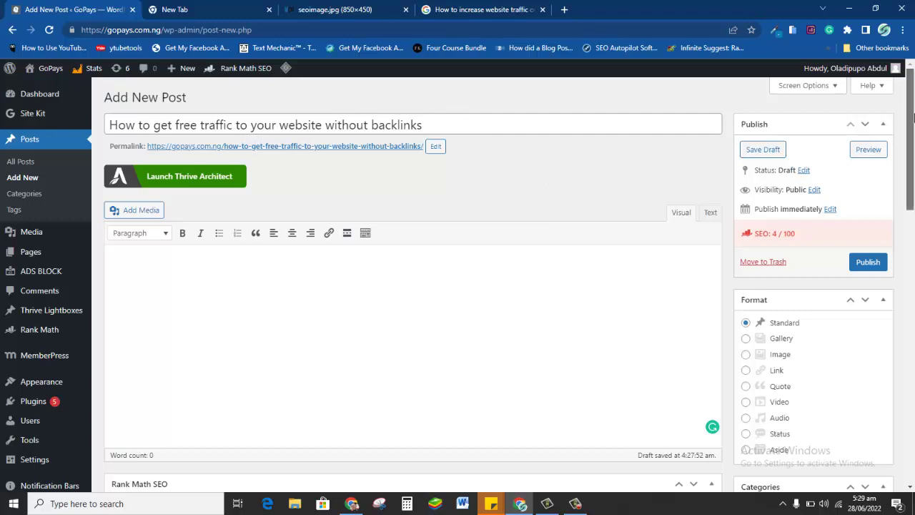
scroll(877, 151, "down", 2)
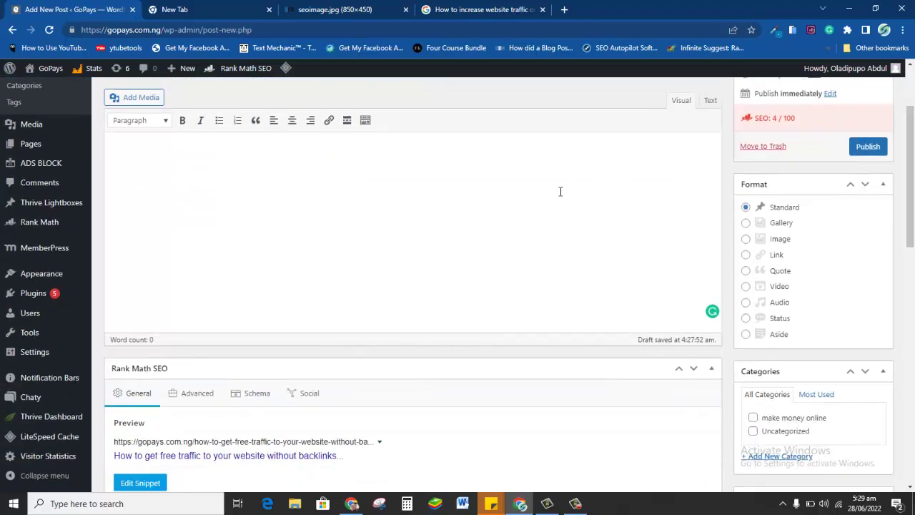
Publish the post titled "How to get free traffic to your website without backlinks".
mouse_move(912, 168)
left_mouse_down()
mouse_move(912, 134)
mouse_move(909, 264)
mouse_move(911, 173)
left_mouse_up()
left_click(866, 244)
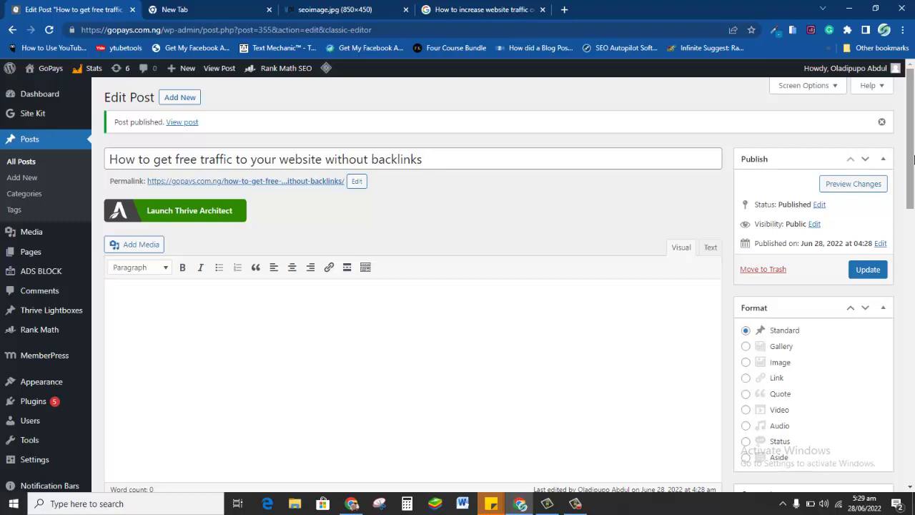
Open the site's permalink settings in a separate browser tab.
left_click_drag(913, 159, 910, 169)
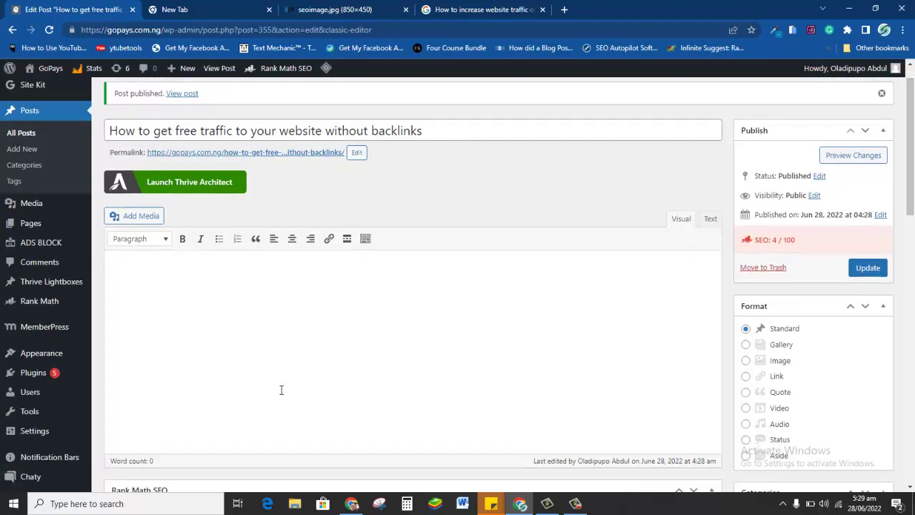
mouse_move(41, 432)
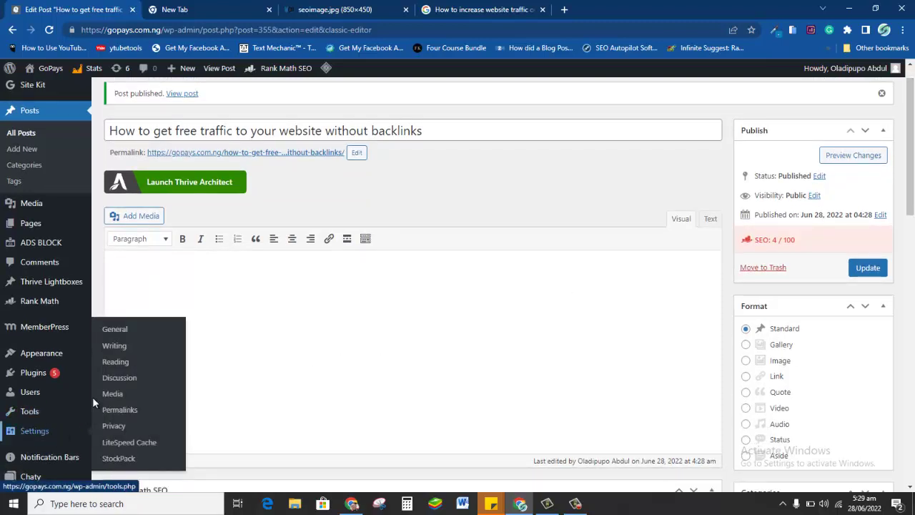
right_click(106, 376)
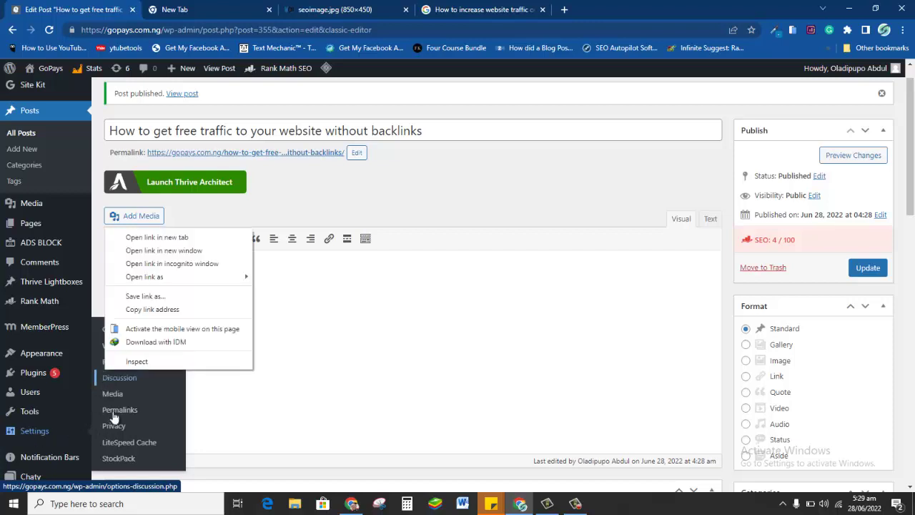
right_click(113, 416)
left_click(215, 279)
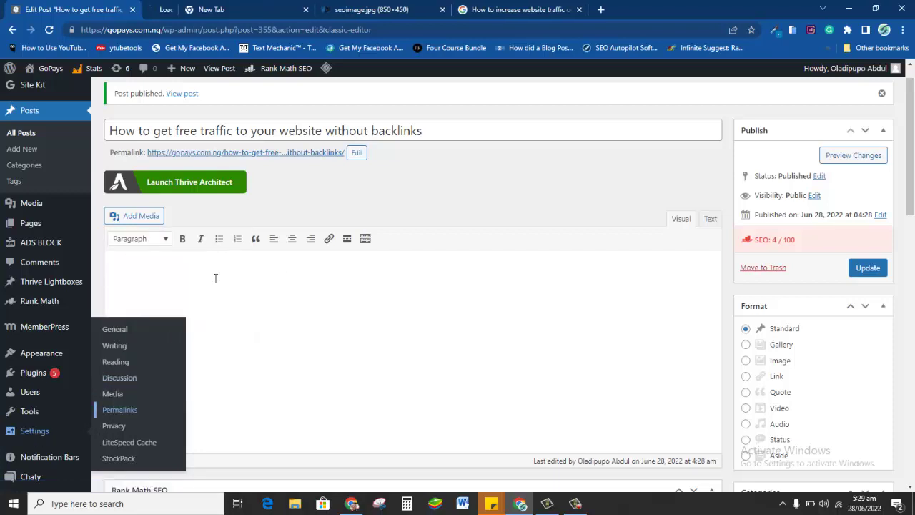
left_click(182, 9)
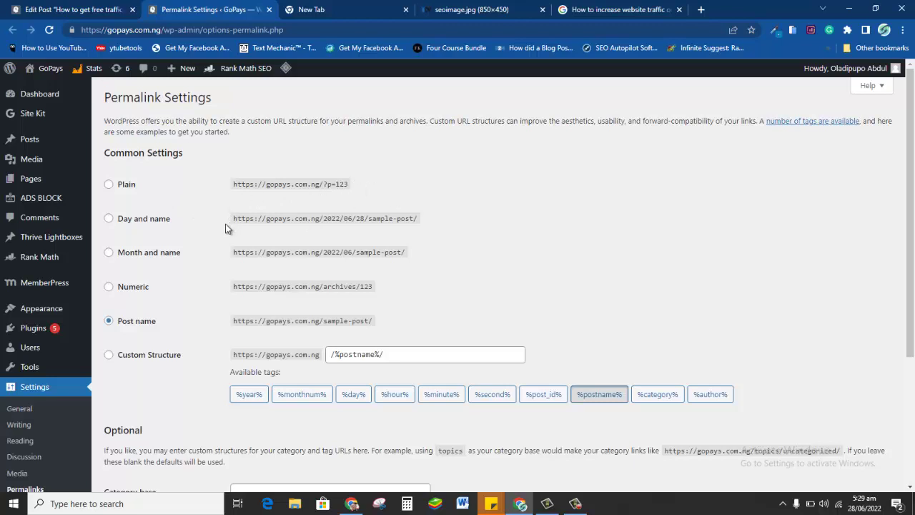
Compare the Day and name sample URL with the Post name sample URL in the common permalink structures.
double_click(334, 219)
left_click_drag(370, 318, 318, 326)
triple_click(337, 321)
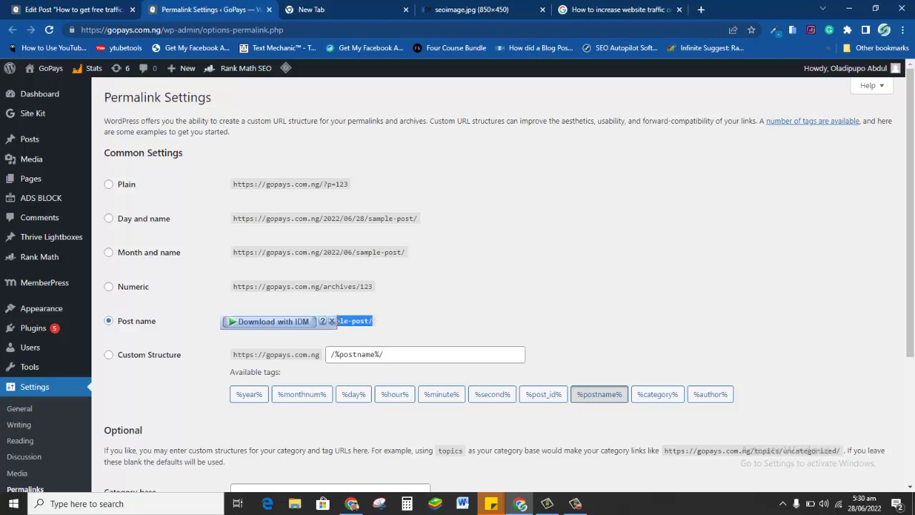
left_click(332, 322)
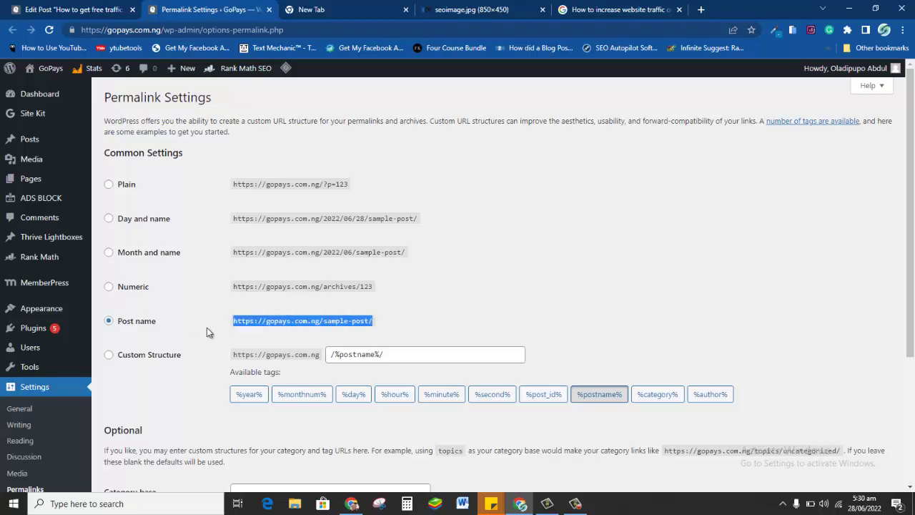
Return to the post's edit page and review its title and Rank Math Basic SEO checklist.
left_click(68, 10)
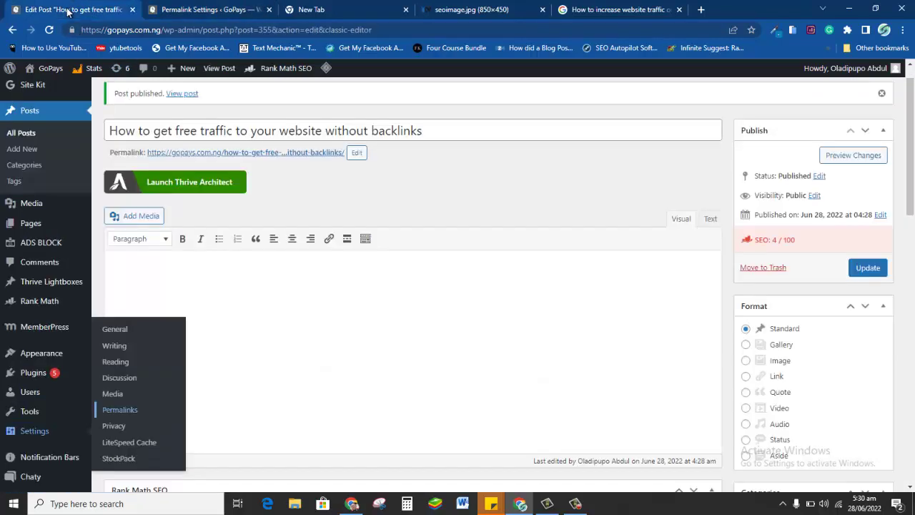
left_click(300, 130)
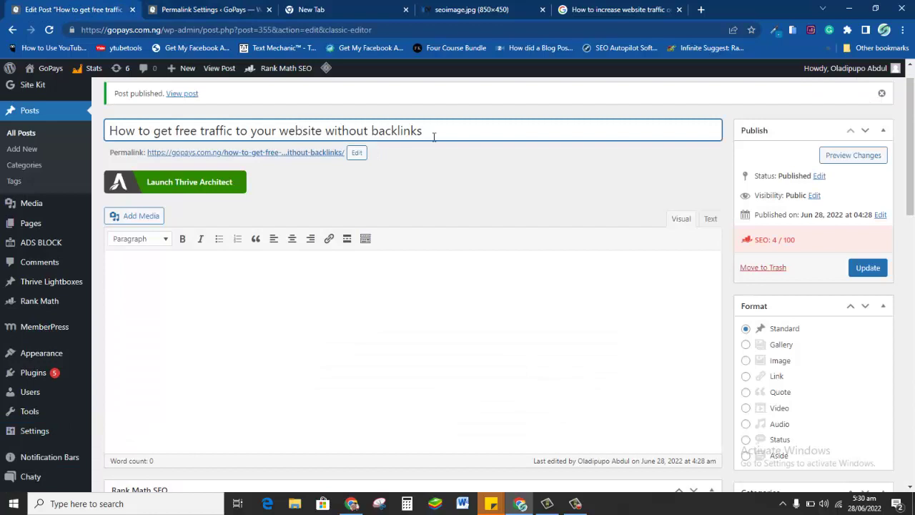
left_click_drag(911, 187, 878, 265)
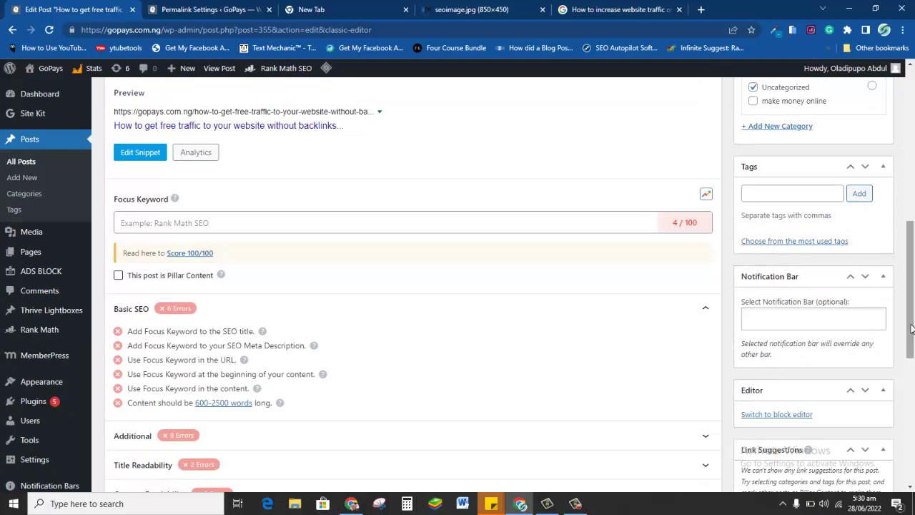
left_click_drag(911, 328, 911, 183)
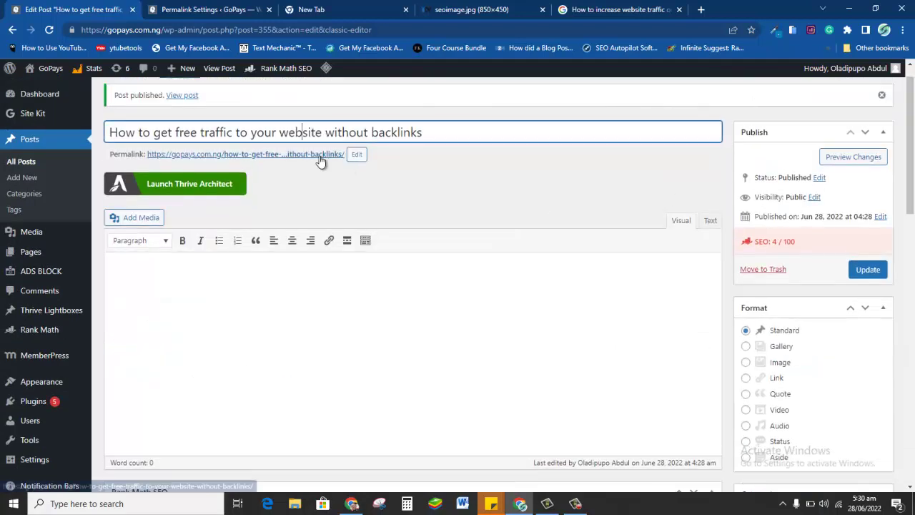
Open the published post from its permalink in a new browser tab, check the page, and return to the post editor.
right_click(321, 162)
left_click(398, 167)
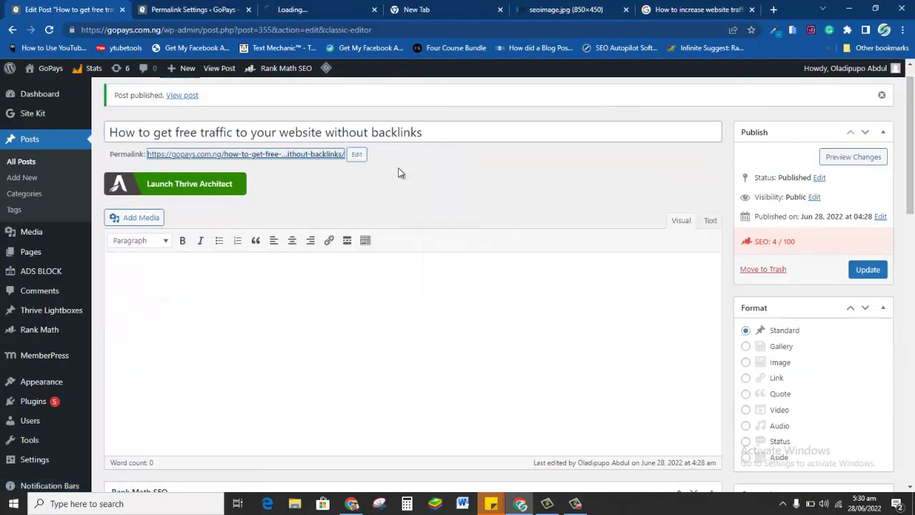
left_click(308, 7)
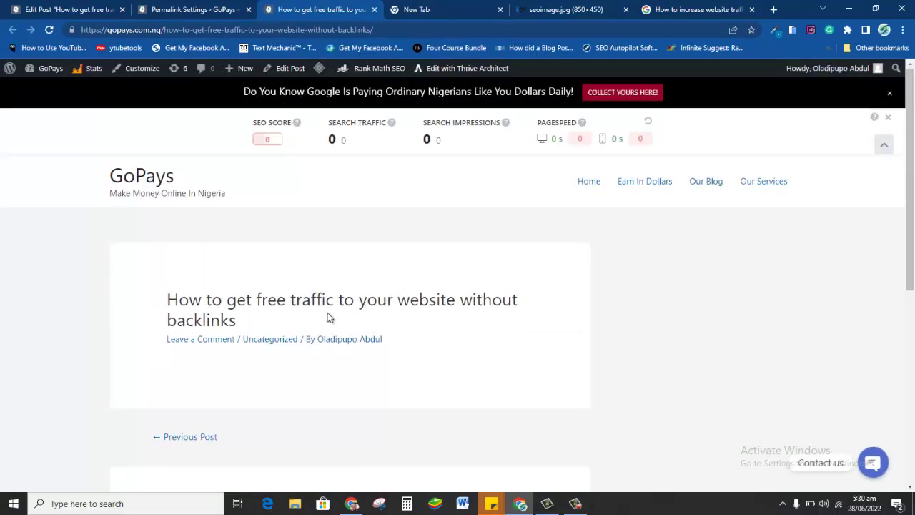
left_click(181, 8)
left_click(71, 8)
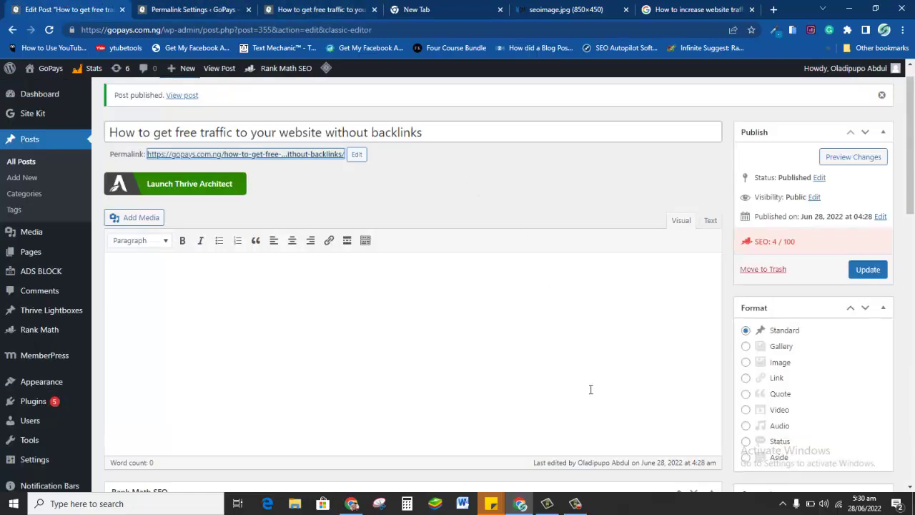
left_click(576, 503)
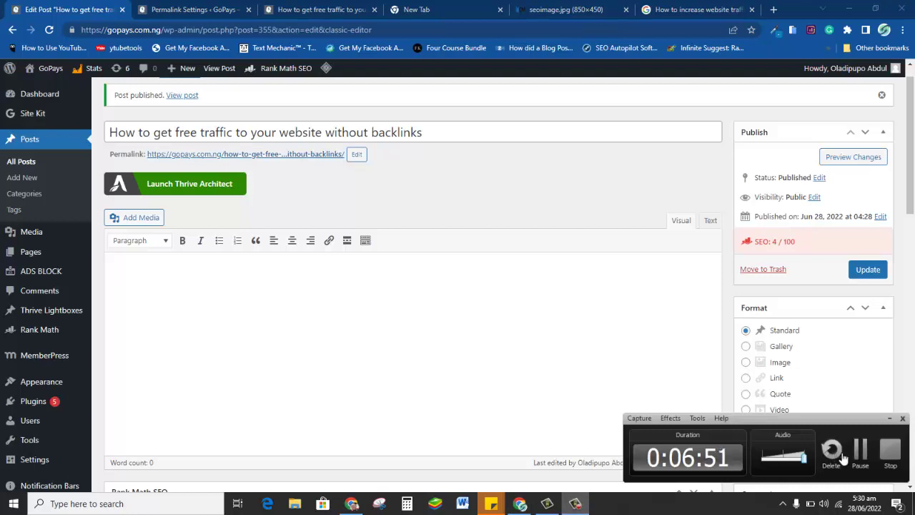
left_click(890, 456)
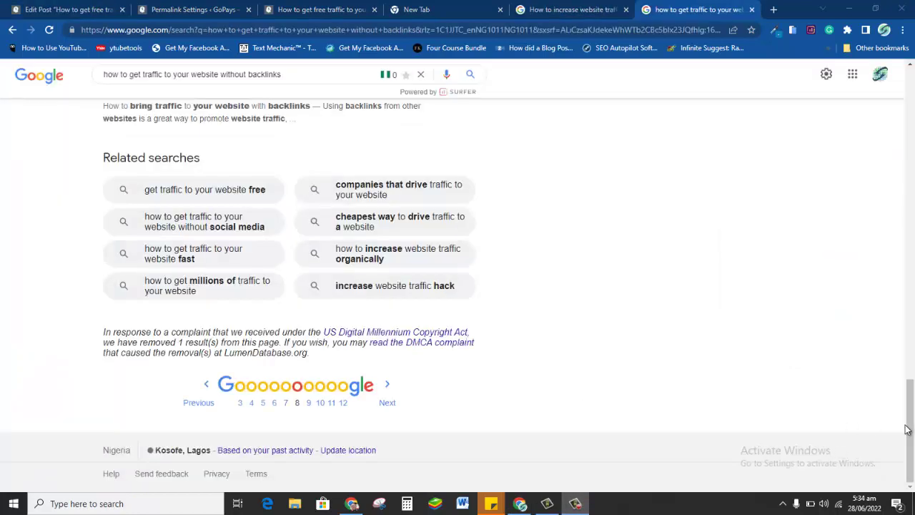
Examine the Google results and related searches for "how to get traffic to your website without backlinks".
left_click_drag(909, 433, 906, 314)
scroll(904, 308, "down", 4)
scroll(902, 296, "up", 2)
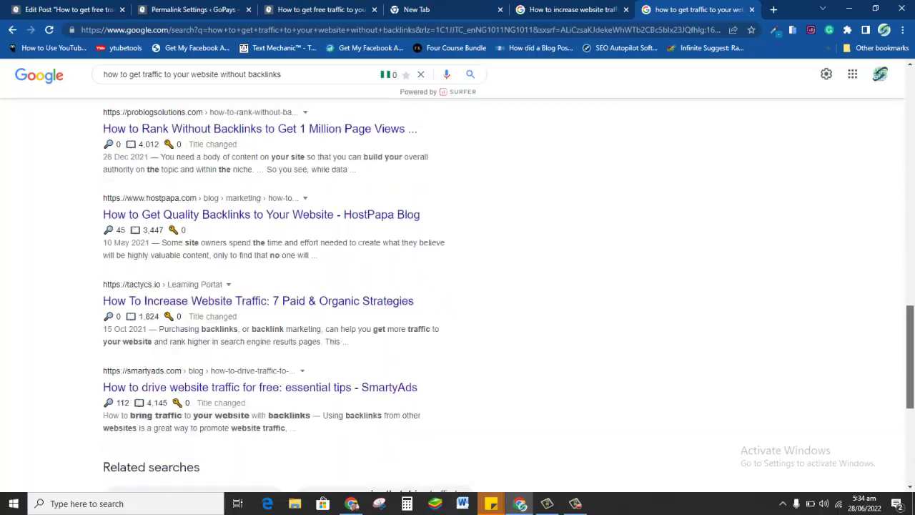
scroll(902, 294, "down", 1)
scroll(905, 378, "up", 5)
scroll(904, 377, "down", 9)
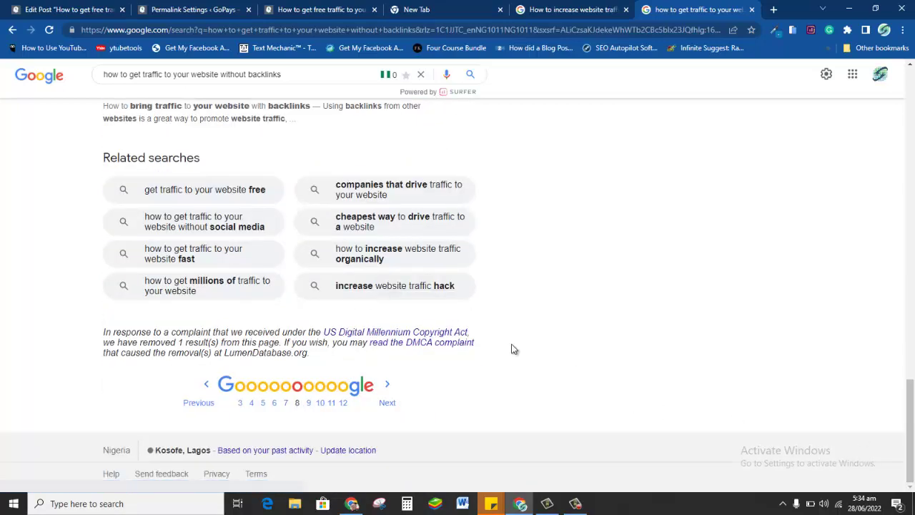
left_click_drag(908, 445, 902, 390)
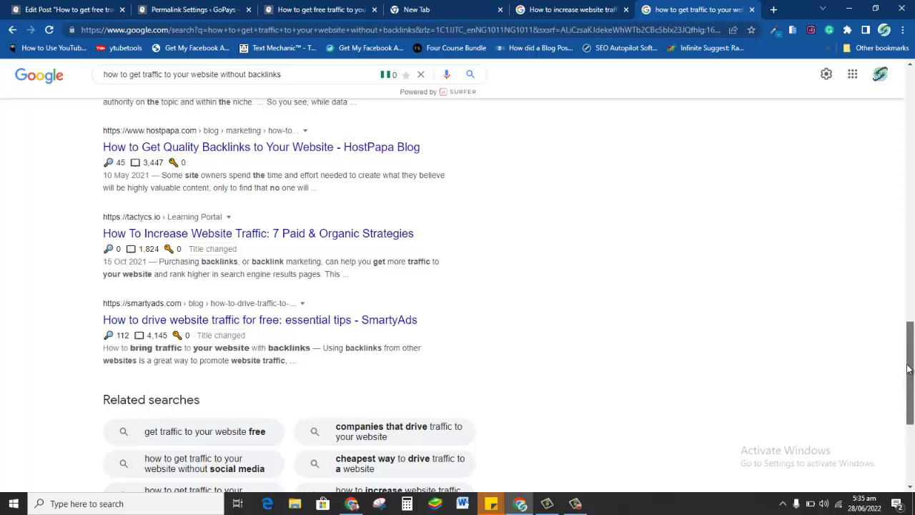
left_click_drag(902, 384, 904, 341)
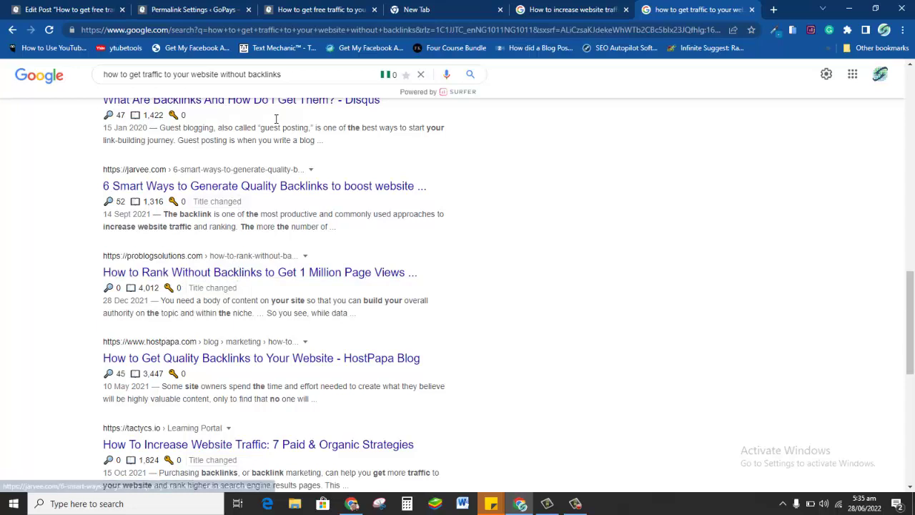
Open the problogsolutions.com result "How to Rank Without Backlinks to Get 1 Million Page Views" in a new tab and read through to its final section.
right_click(204, 277)
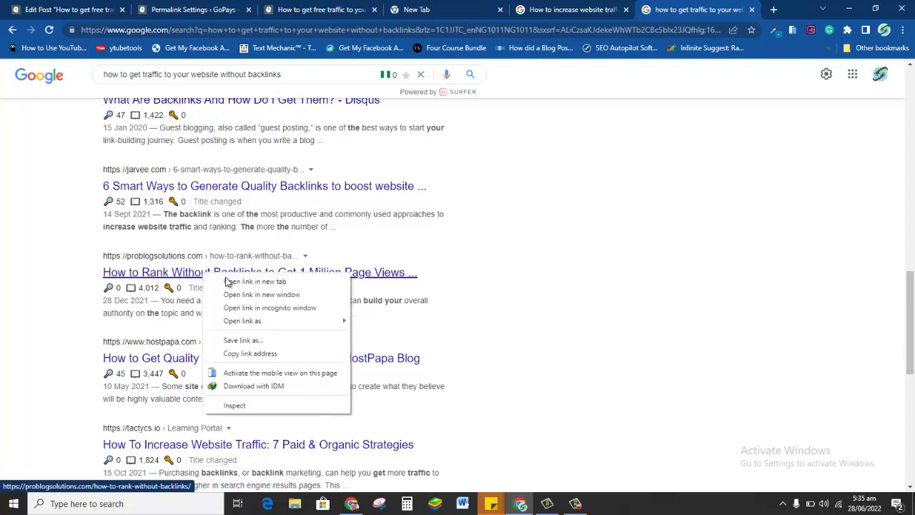
left_click(254, 281)
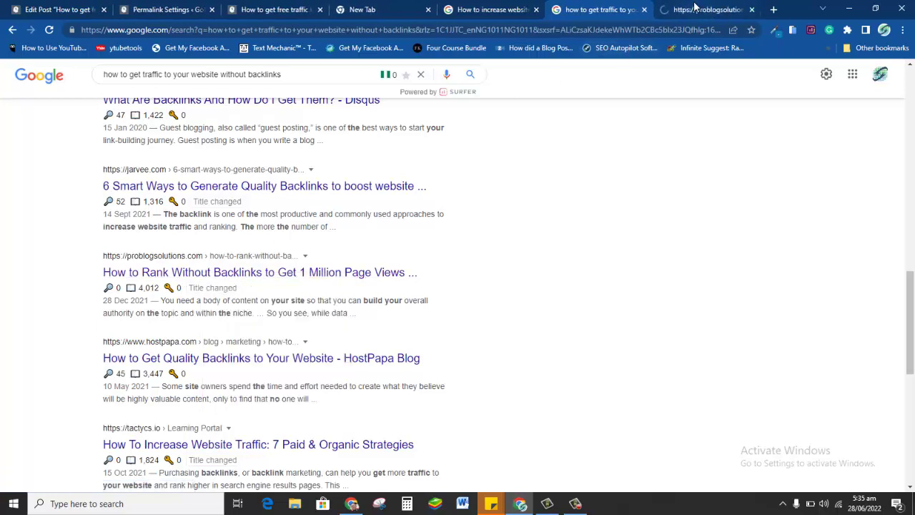
left_click(694, 9)
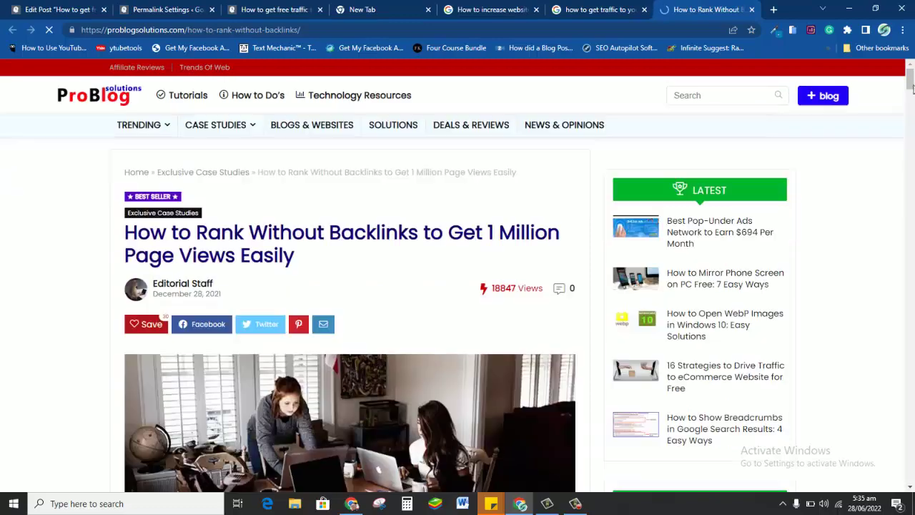
left_click_drag(910, 79, 911, 439)
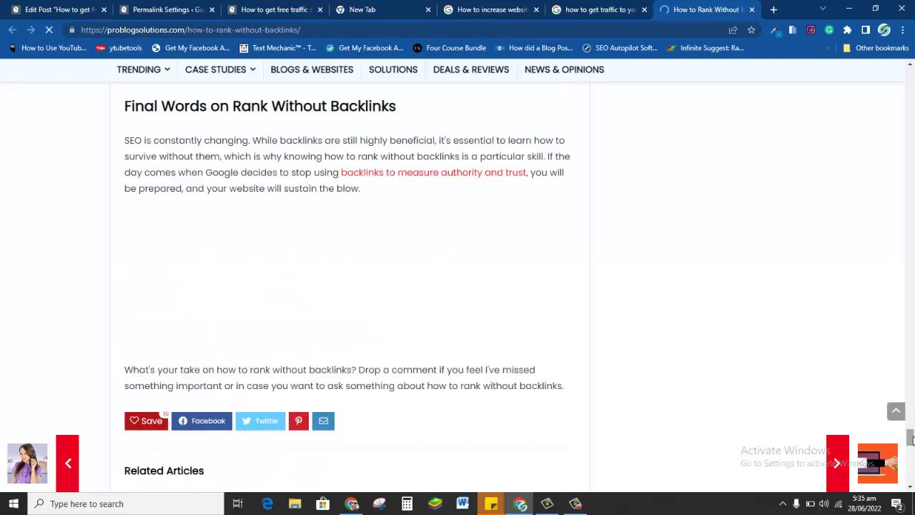
left_click(581, 506)
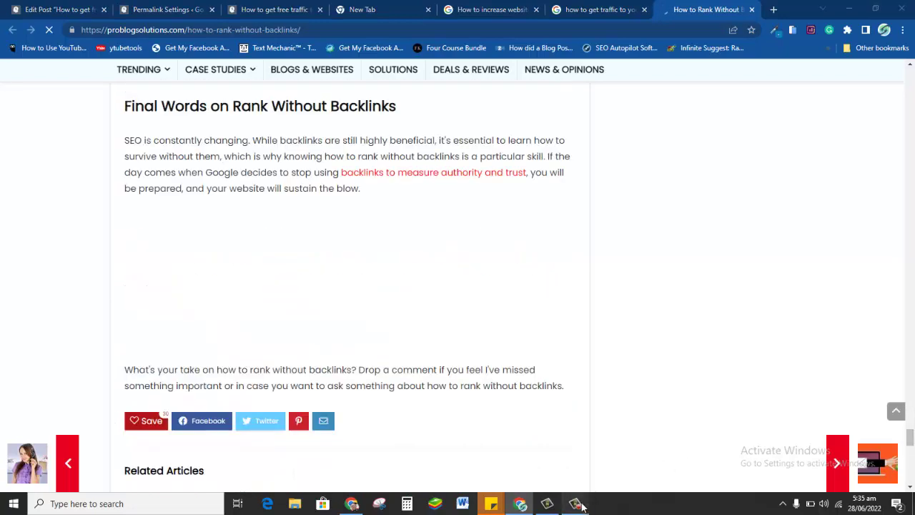
left_click(864, 455)
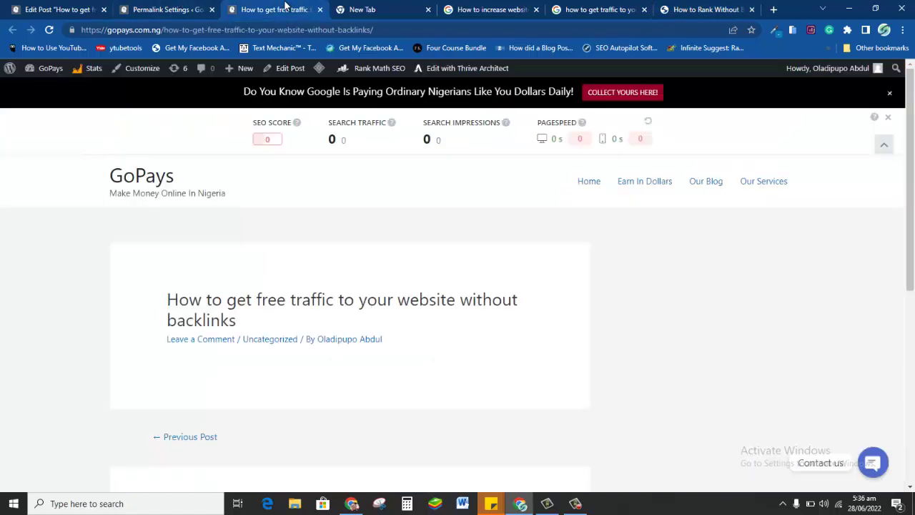
Return to the post editor and paste the copied article about ranking without backlinks into the empty post body.
left_click(282, 7)
left_click(63, 8)
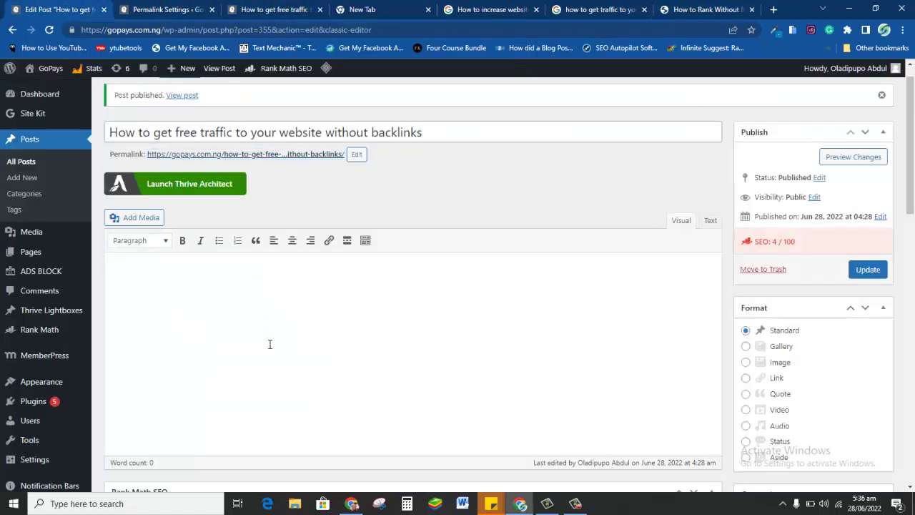
left_click(269, 344)
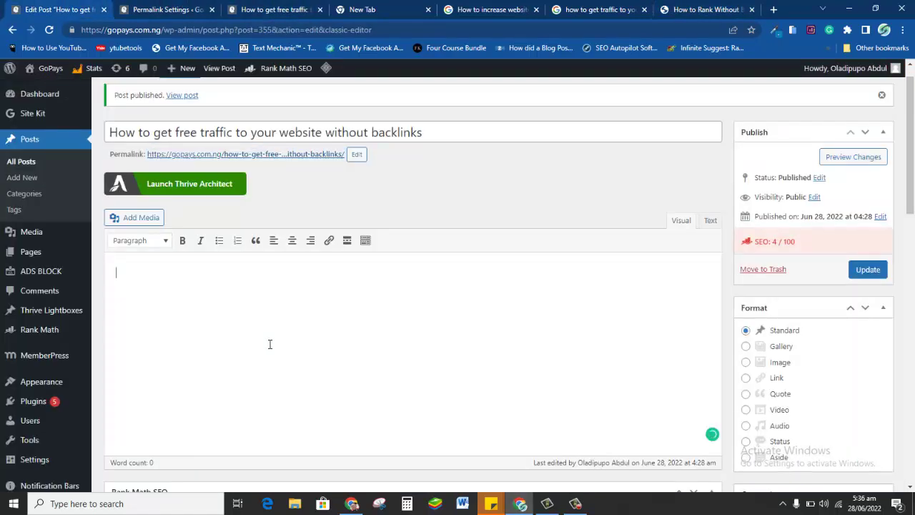
key("ctrl+v")
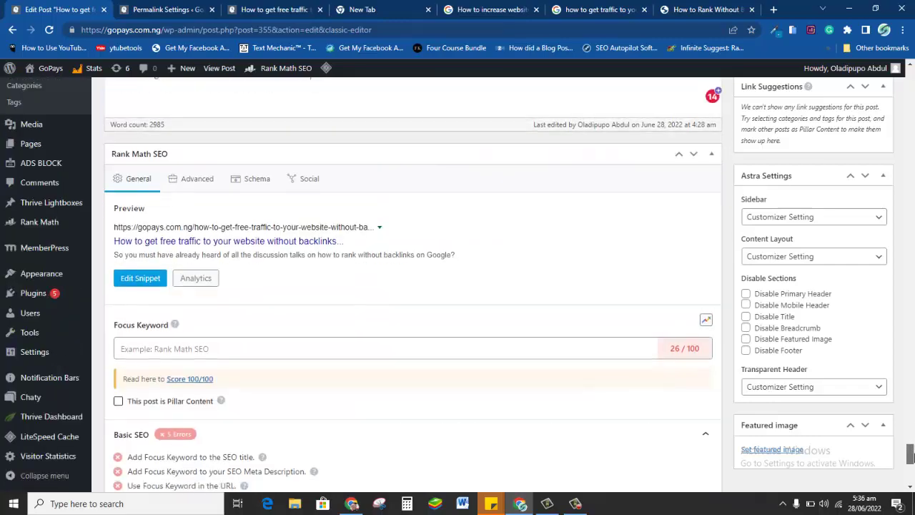
Examine the Rank Math Basic SEO checklist for the pasted content and expand the Content Readability checks.
left_click_drag(910, 434, 910, 463)
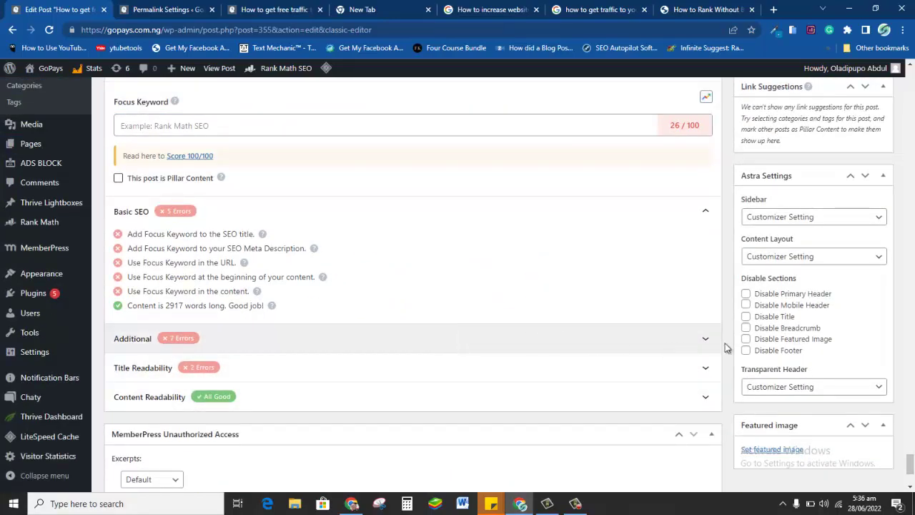
left_click_drag(911, 462, 910, 469)
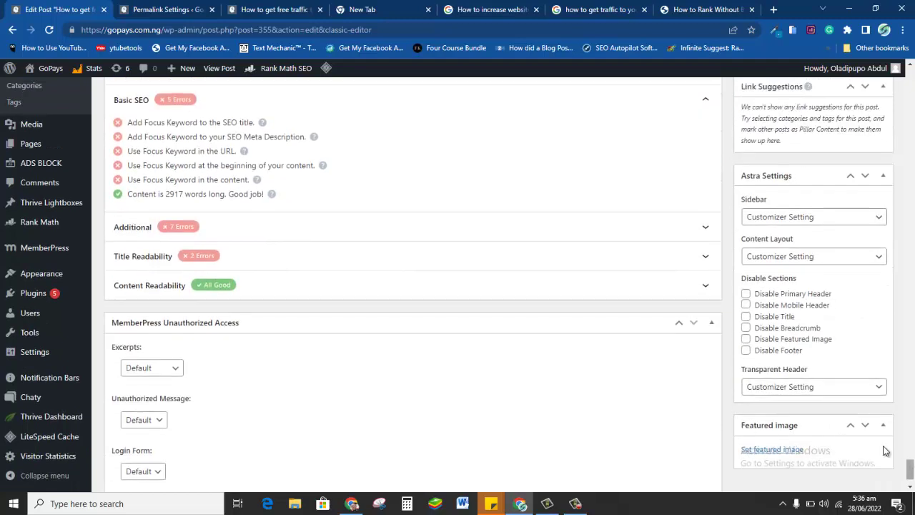
left_click(705, 286)
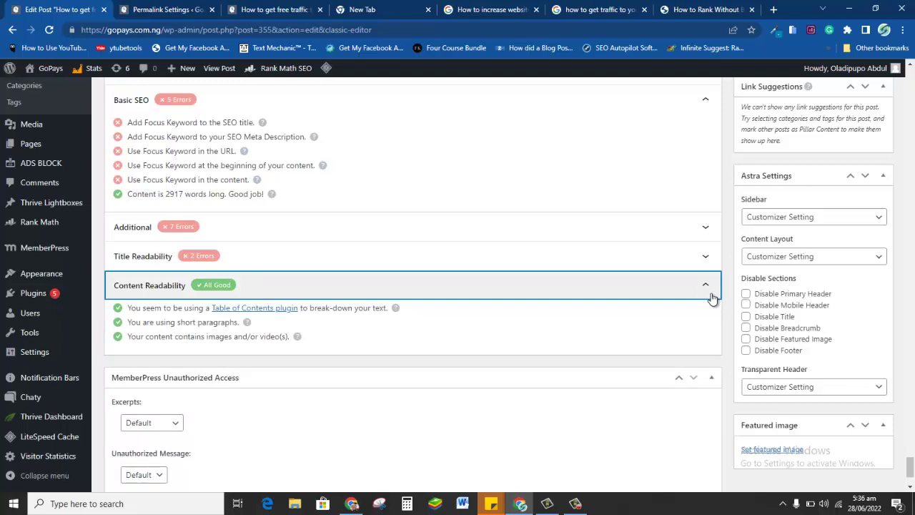
left_click(712, 297)
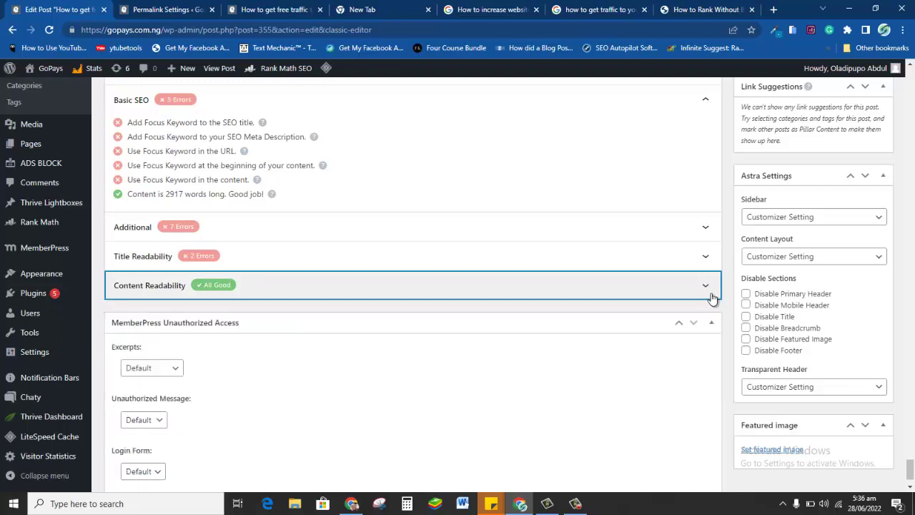
left_click(712, 297)
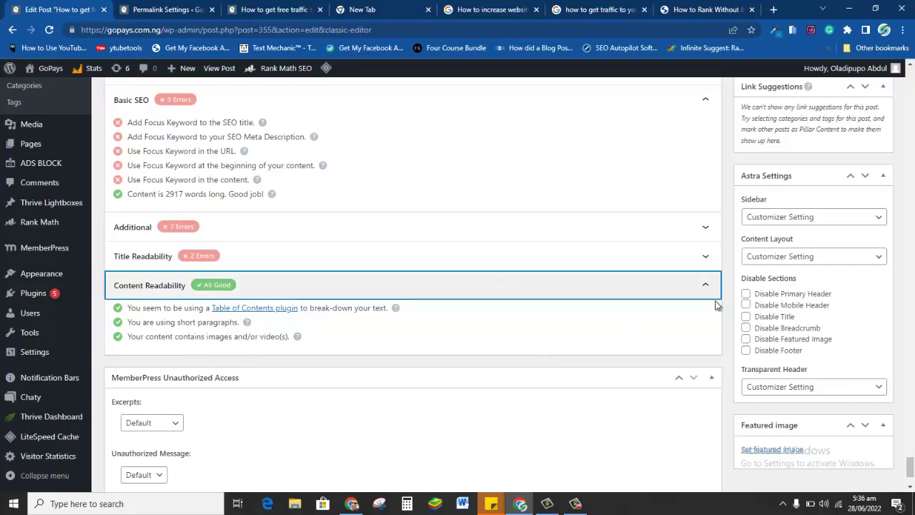
Look back through the pasted article and delete the empty image placeholders around its introductory paragraphs.
mouse_move(909, 480)
left_mouse_down()
mouse_move(910, 426)
mouse_move(912, 474)
left_mouse_up()
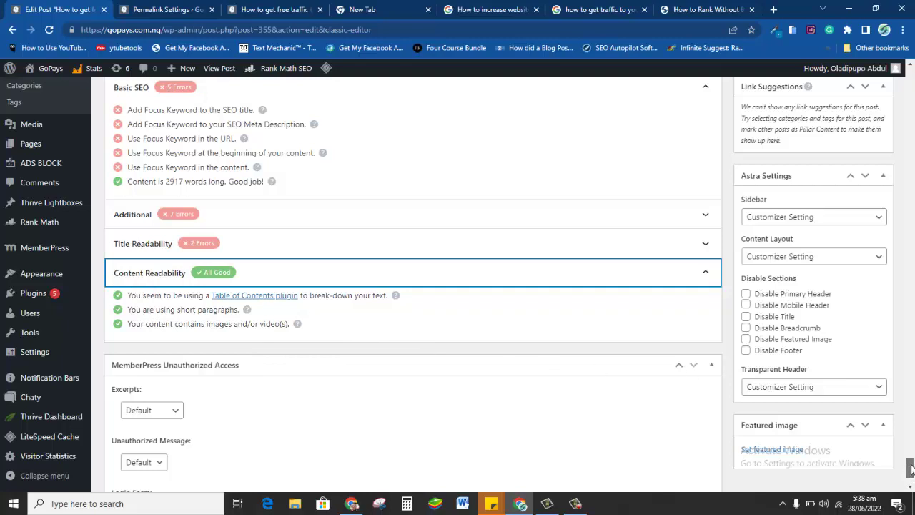
left_click_drag(910, 468, 911, 418)
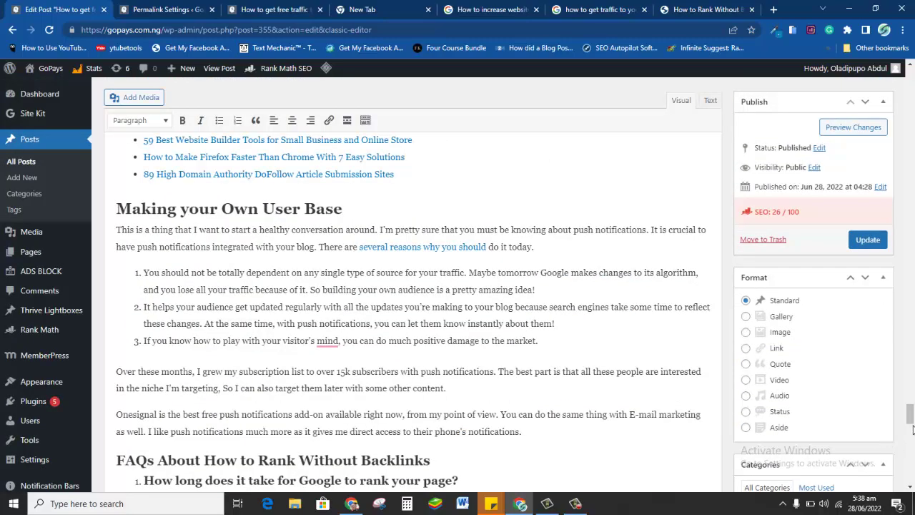
scroll(913, 431, "down", 1)
scroll(913, 429, "down", 1)
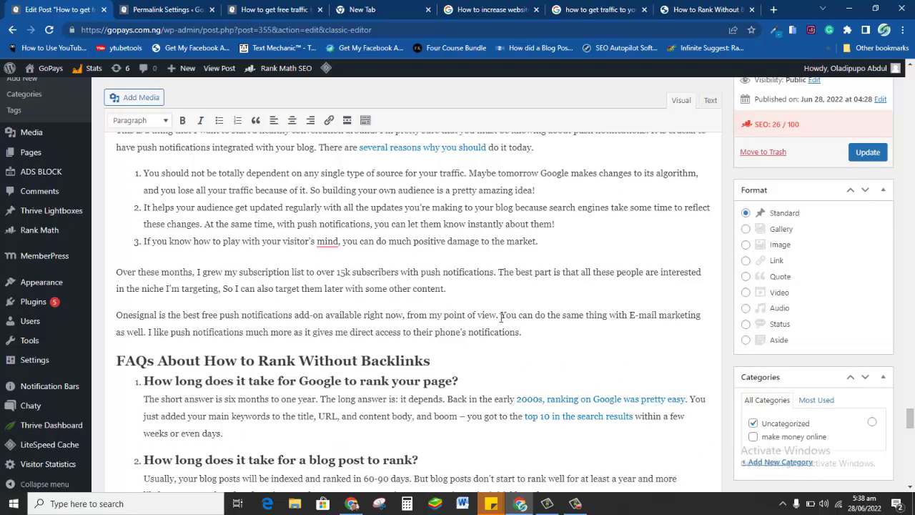
left_click_drag(909, 418, 909, 106)
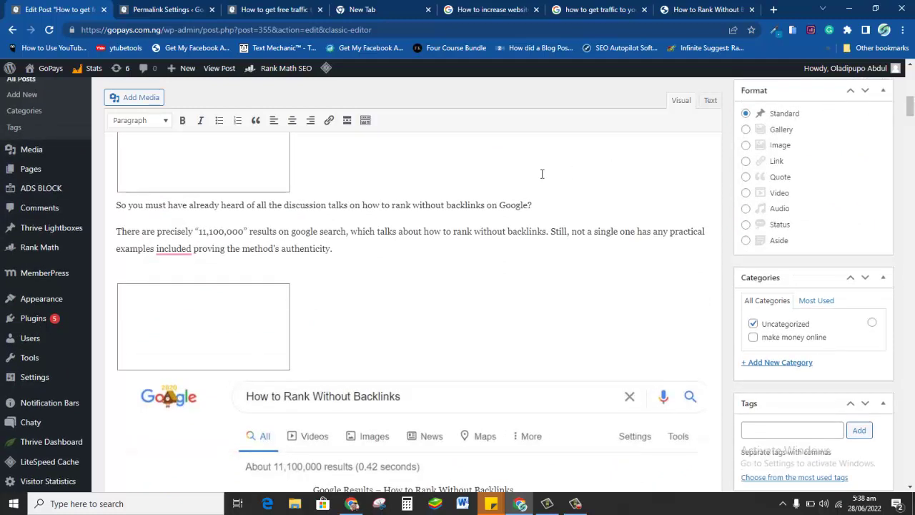
scroll(542, 173, "down", 2)
scroll(517, 187, "up", 3)
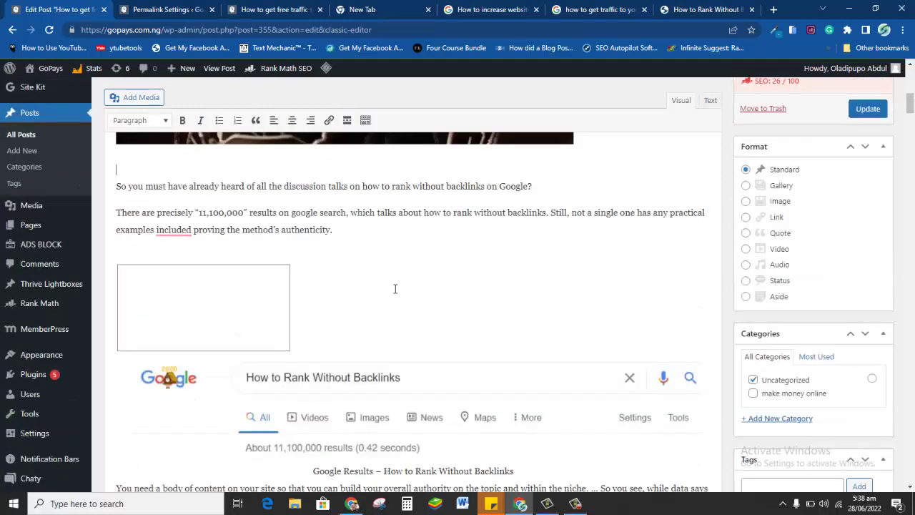
left_click(374, 310)
key("BackSpace")
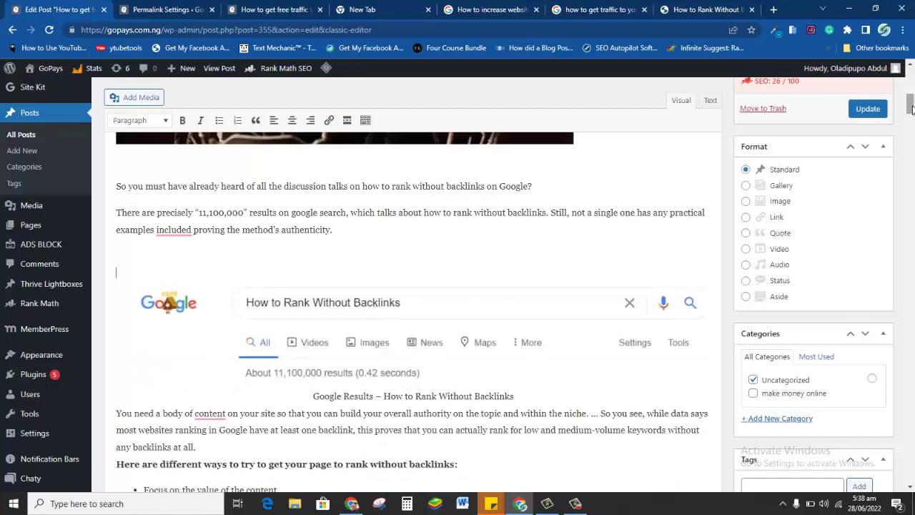
Delete the leftover source details under the article heading: the "Save30" text, view count, date, author link and author picture.
left_click_drag(911, 111, 911, 86)
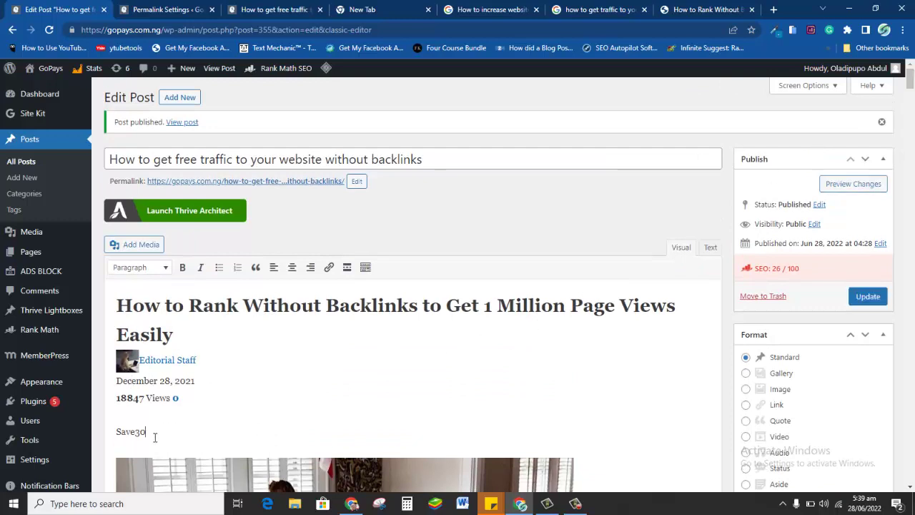
key("BackSpace")
key("BackSpace")
key("BackSpace")
key("BackSpace")
key("BackSpace")
key("BackSpace")
key("BackSpace")
key("BackSpace")
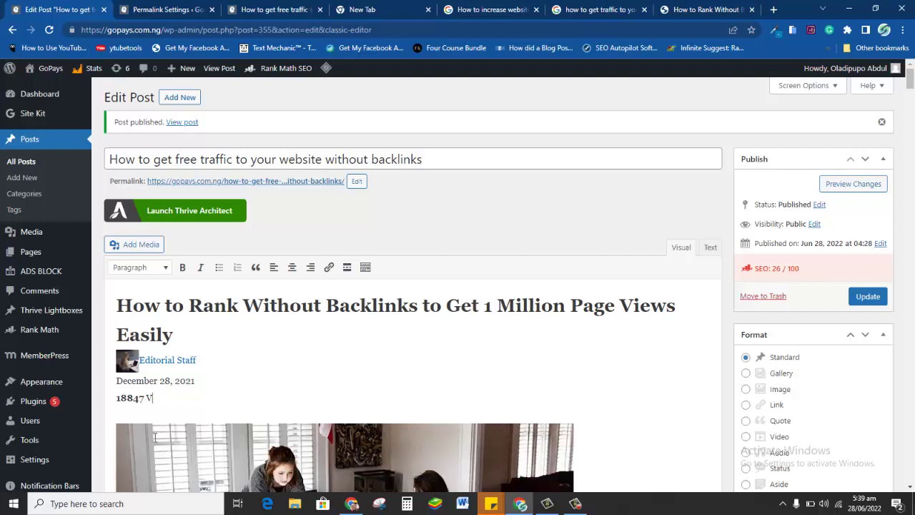
key("BackSpace")
key("BackSpace")
key("BackSpace")
key("BackSpace")
key("BackSpace")
key("BackSpace")
key("BackSpace")
key("BackSpace")
key("BackSpace")
key("BackSpace")
key("BackSpace")
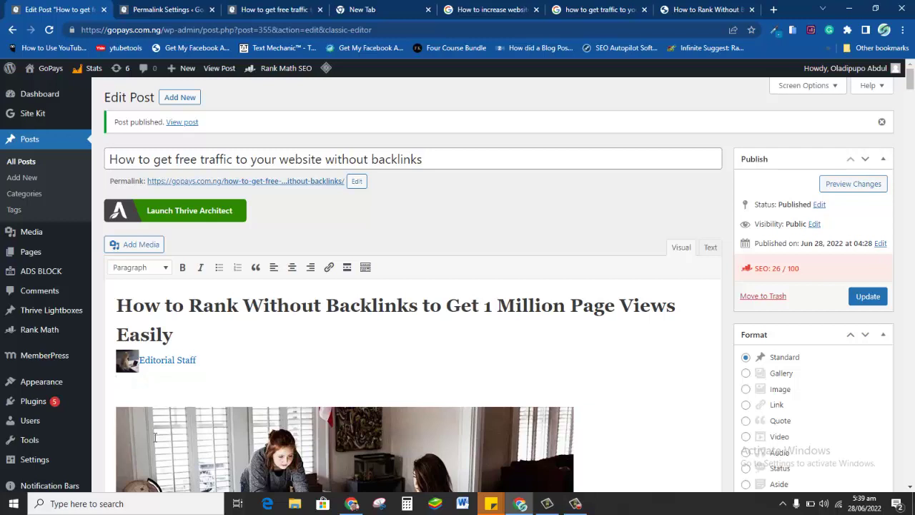
key("BackSpace")
key("BackSpace")
key("BackSpace")
key("BackSpace")
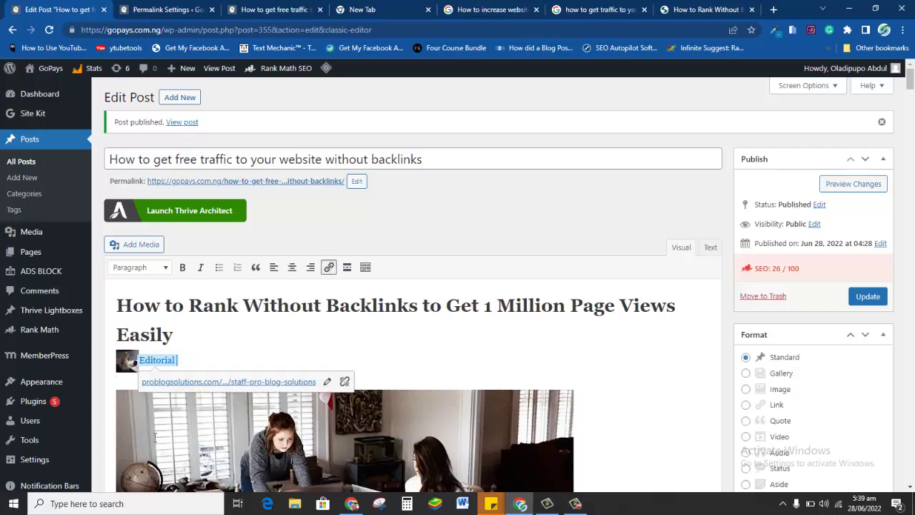
key("BackSpace")
key("BackSpace")
key("BackSpace")
key("BackSpace")
key("BackSpace")
key("BackSpace")
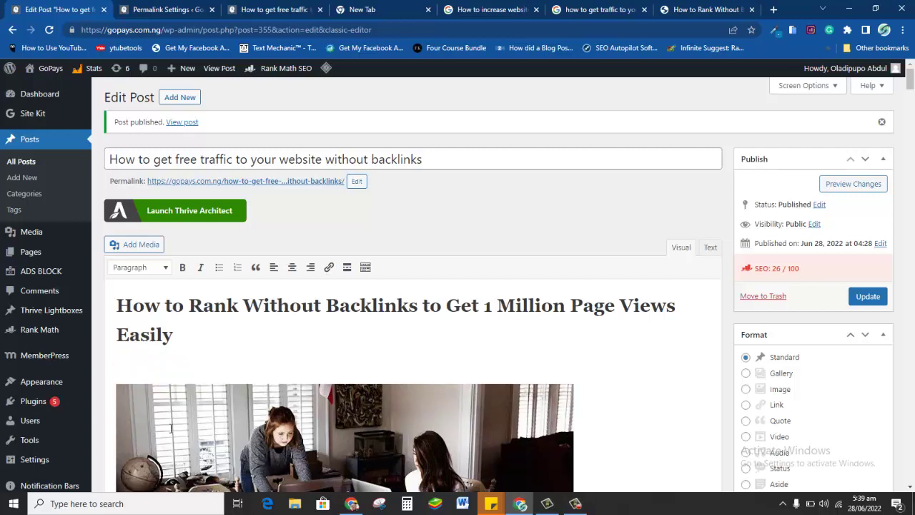
left_click(575, 504)
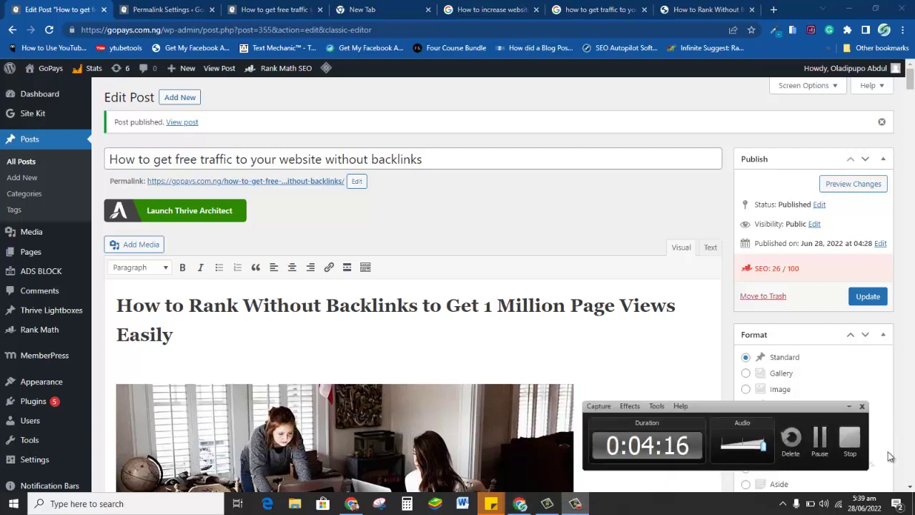
left_click(888, 457)
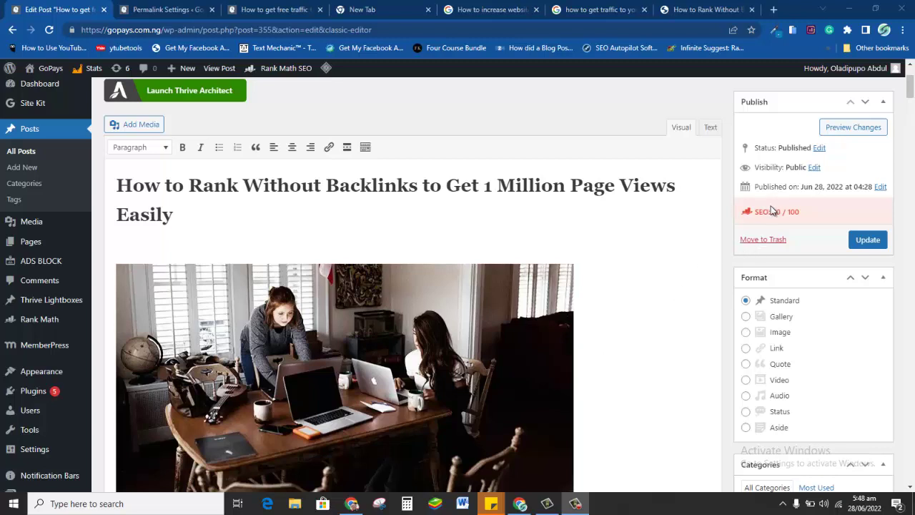
Check the post's SEO score, then expand and read the Rank Math Title Readability checks alongside the Additional checks.
left_click_drag(805, 213, 769, 213)
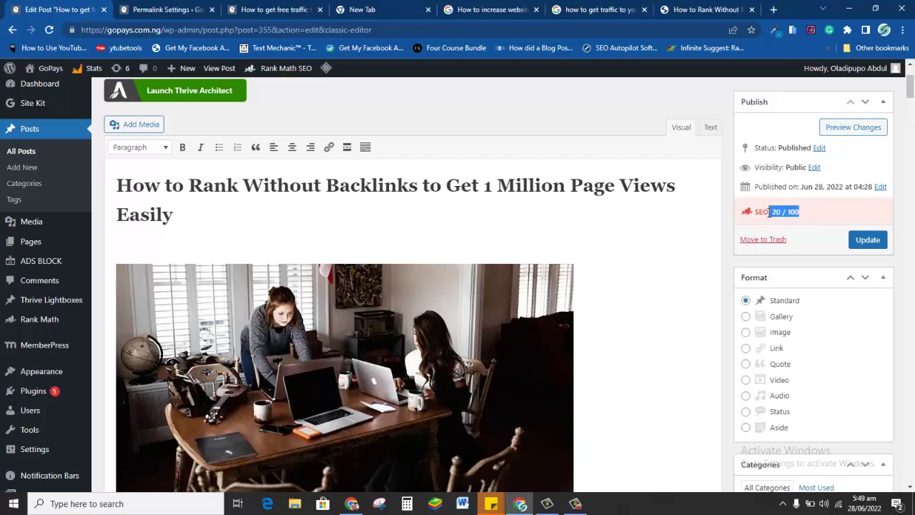
left_click(769, 213)
left_click_drag(761, 213, 782, 212)
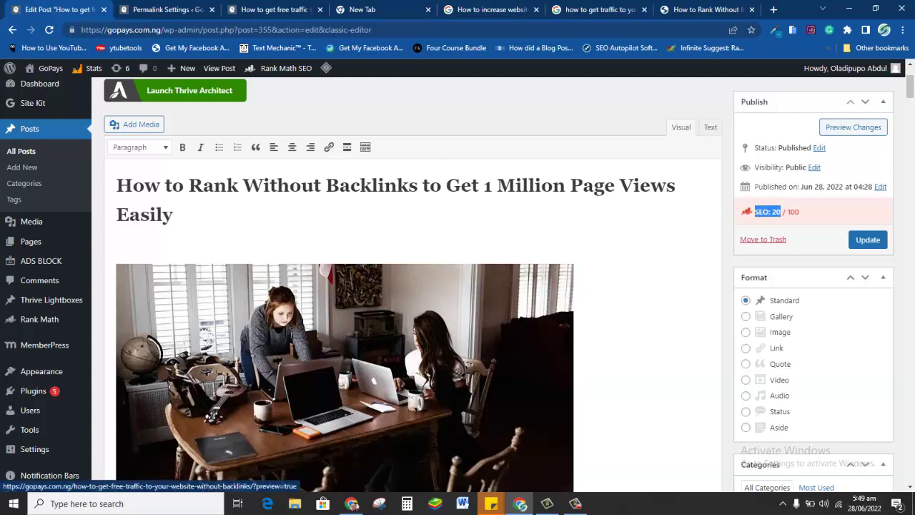
left_click_drag(912, 90, 911, 445)
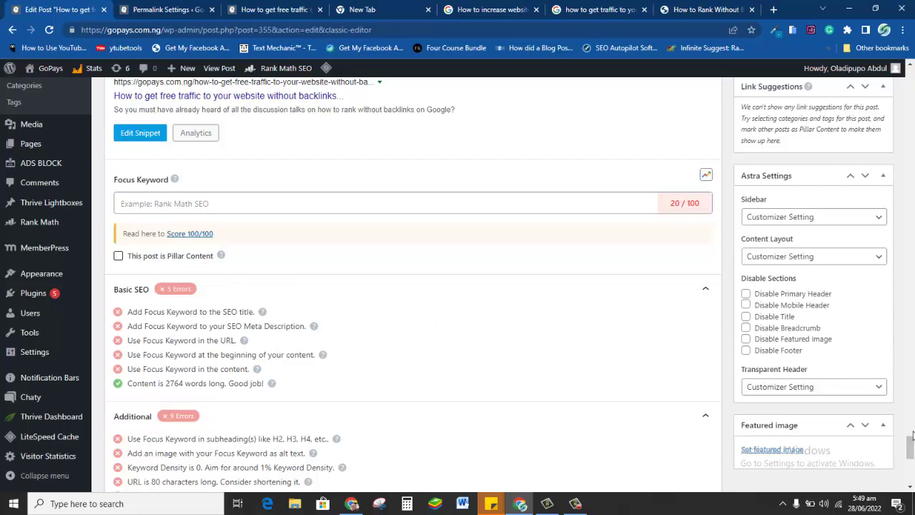
scroll(912, 438, "up", 5)
left_click_drag(911, 442, 911, 468)
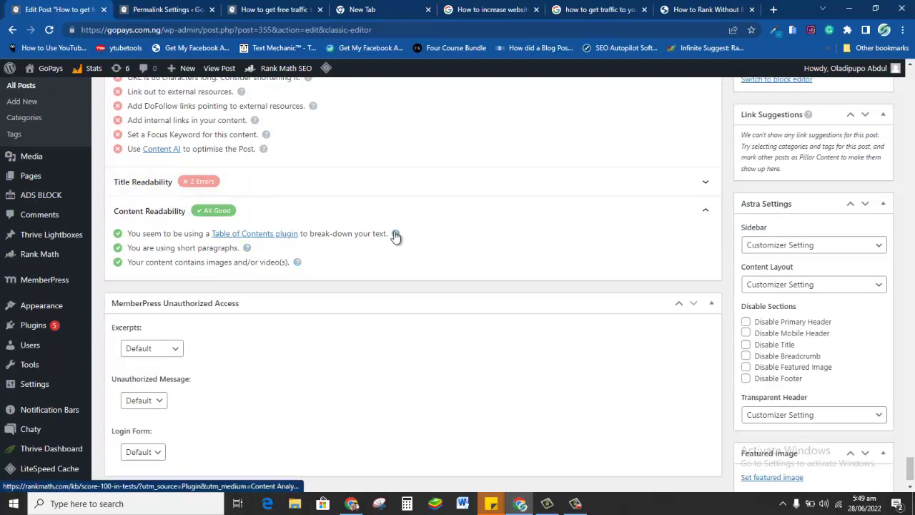
left_click(243, 183)
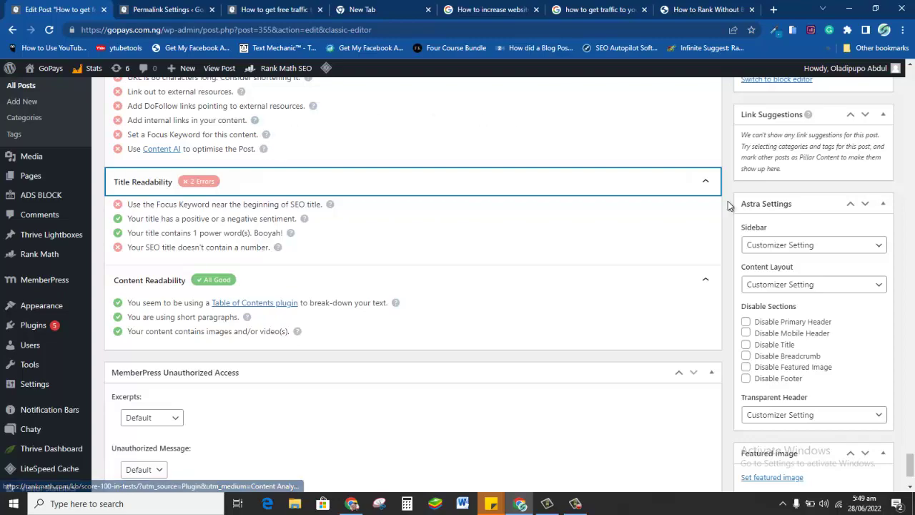
mouse_move(911, 459)
left_mouse_down()
mouse_move(911, 436)
mouse_move(911, 466)
left_mouse_up()
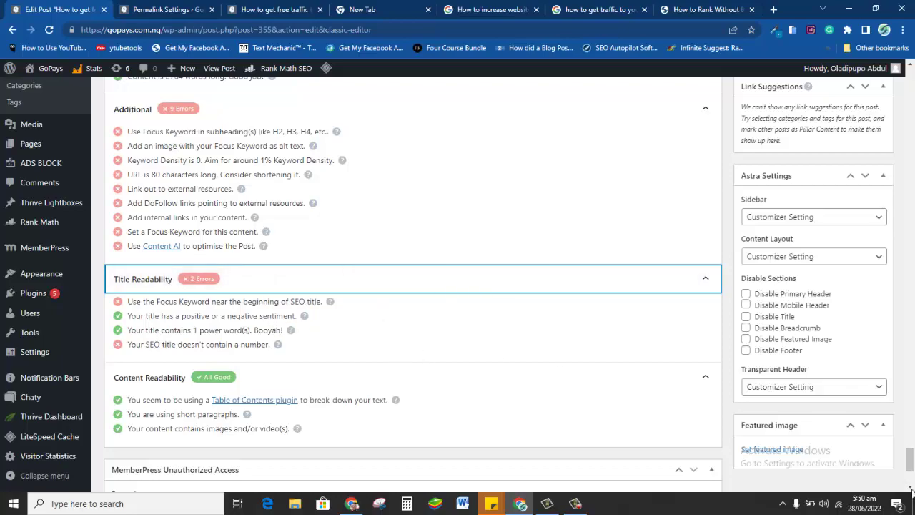
Replace "How" in the post title so it reads "5 things to do to get free traffic to your website without backlinks".
left_click_drag(910, 458, 910, 79)
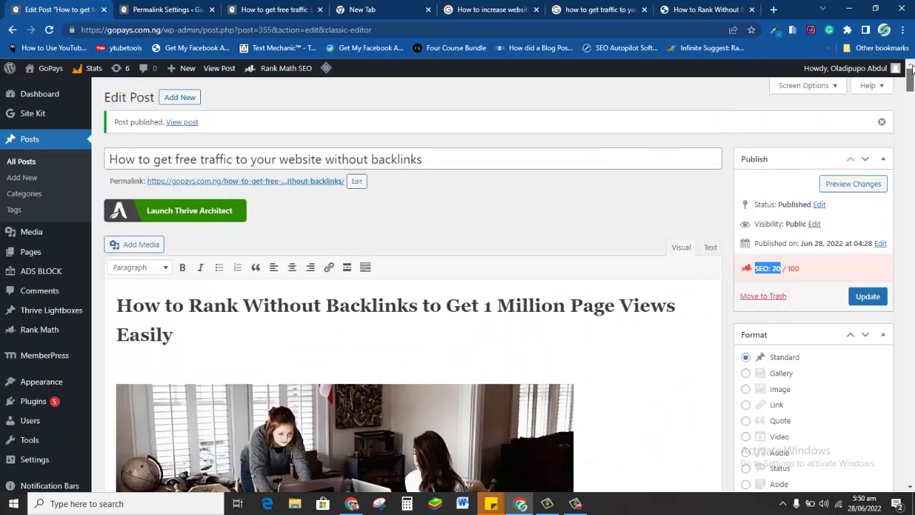
left_click_drag(138, 159, 97, 163)
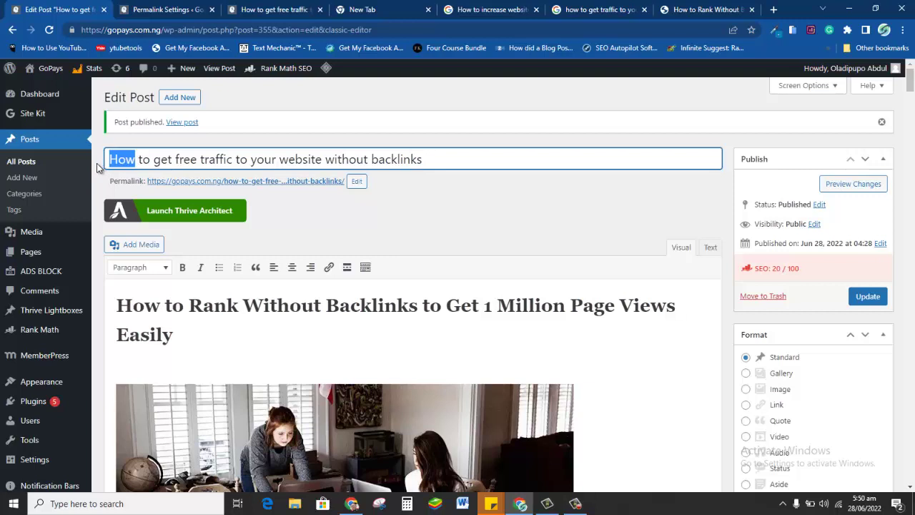
type("5 thin")
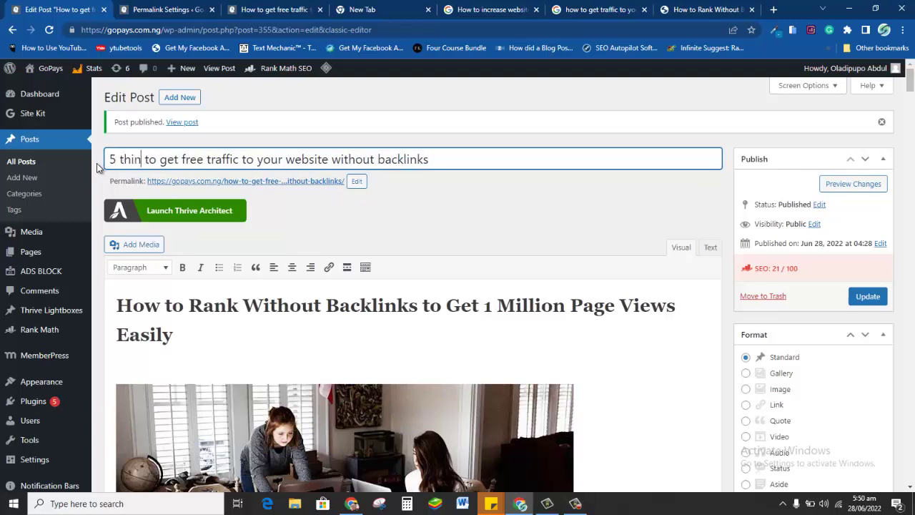
type("g to d")
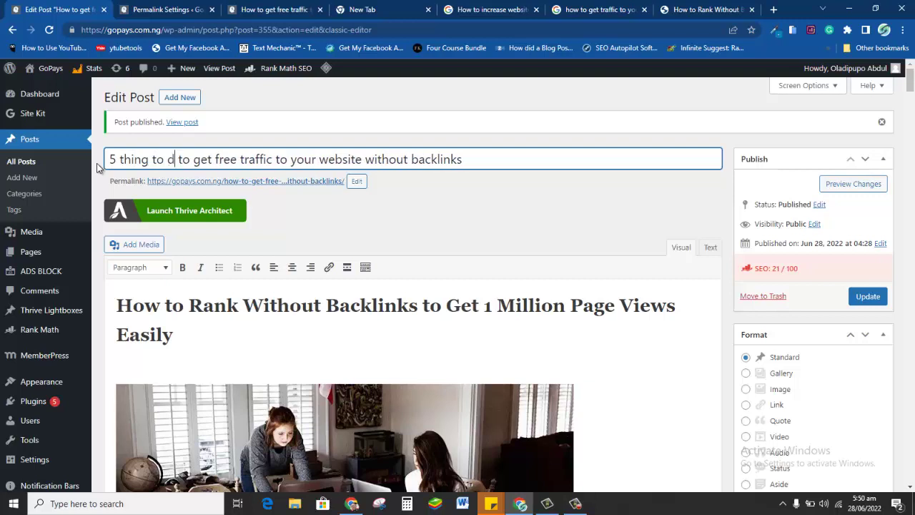
type("o")
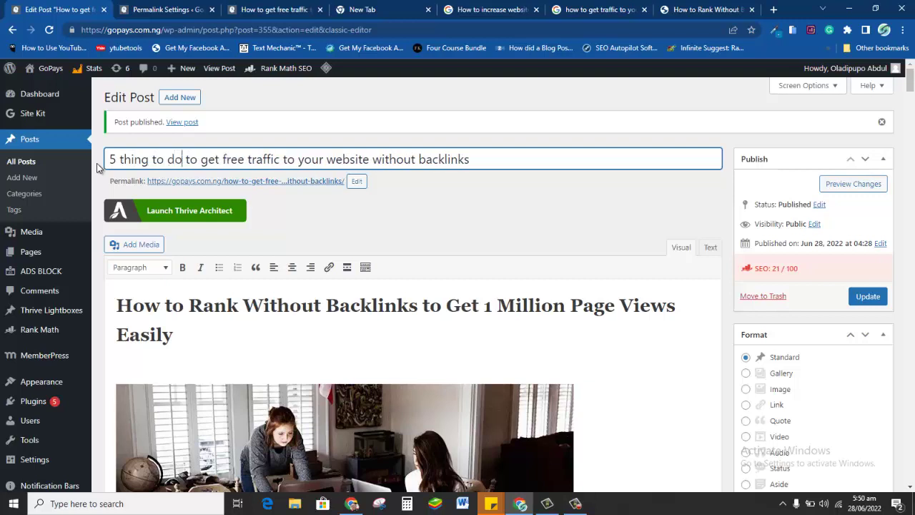
left_click(149, 159)
type("s")
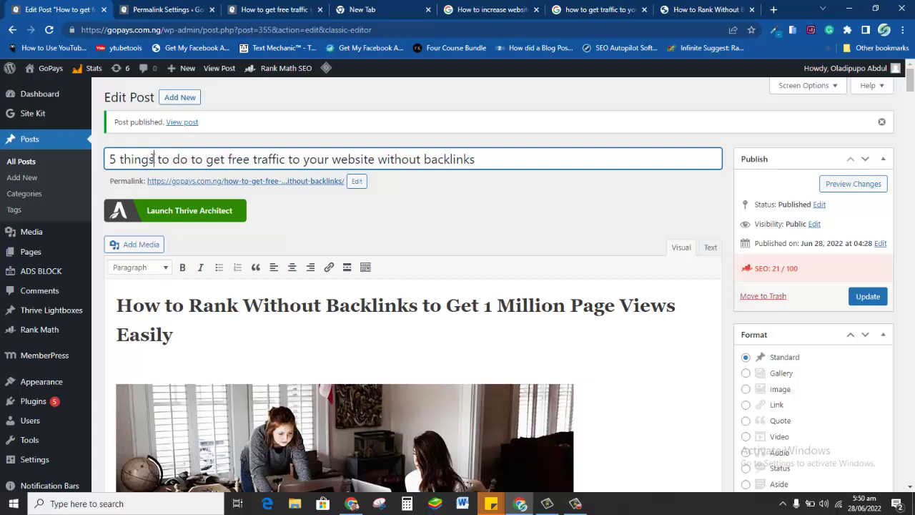
Copy the full post title and replace the permalink slug with it.
triple_click(234, 159)
right_click(234, 162)
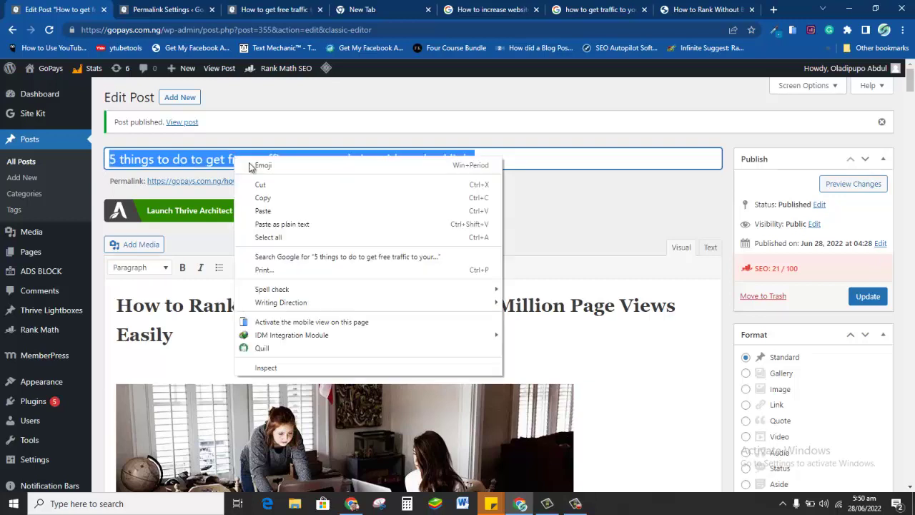
left_click(292, 202)
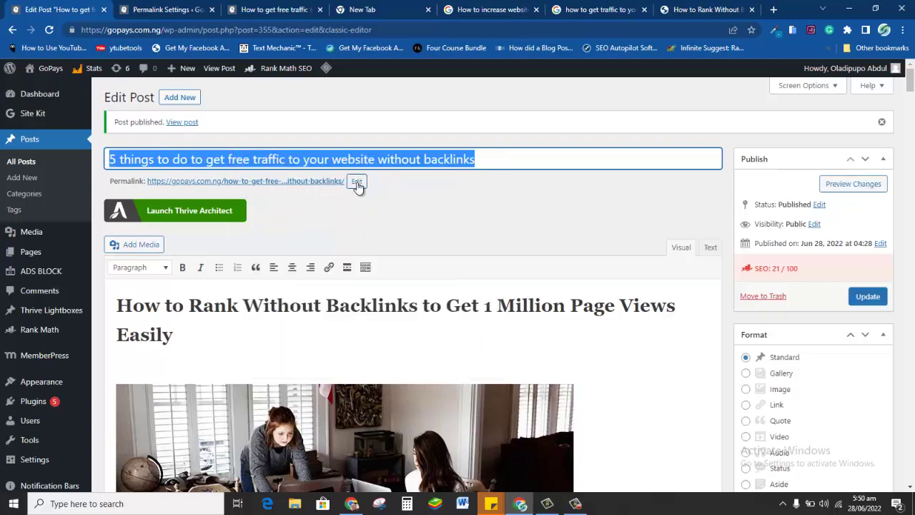
left_click(355, 180)
triple_click(308, 183)
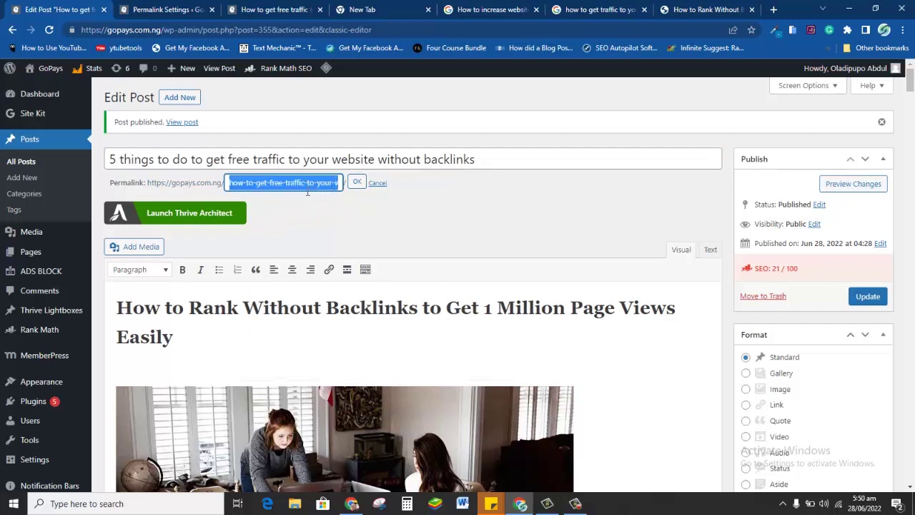
key("ctrl+v")
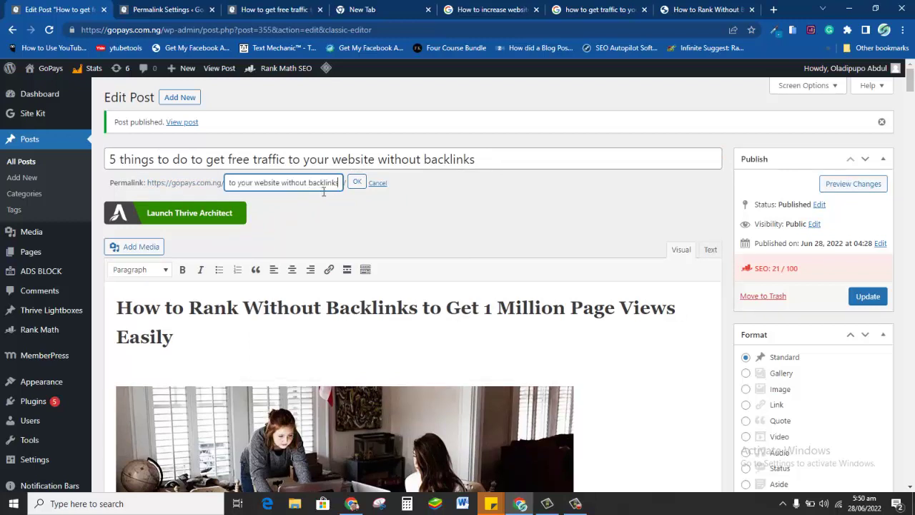
left_click(354, 184)
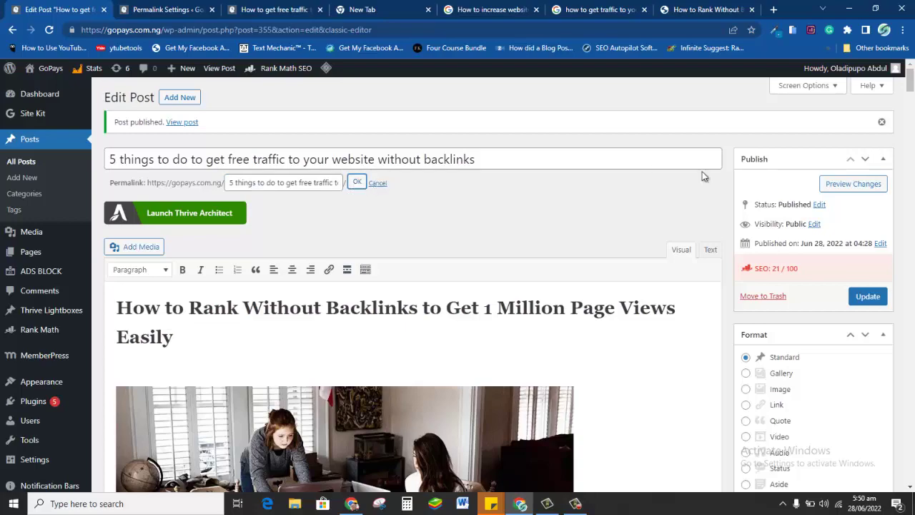
Review the Rank Math readability checks for the new title and collapse the MemberPress Unauthorized Access box.
left_click_drag(909, 84, 910, 468)
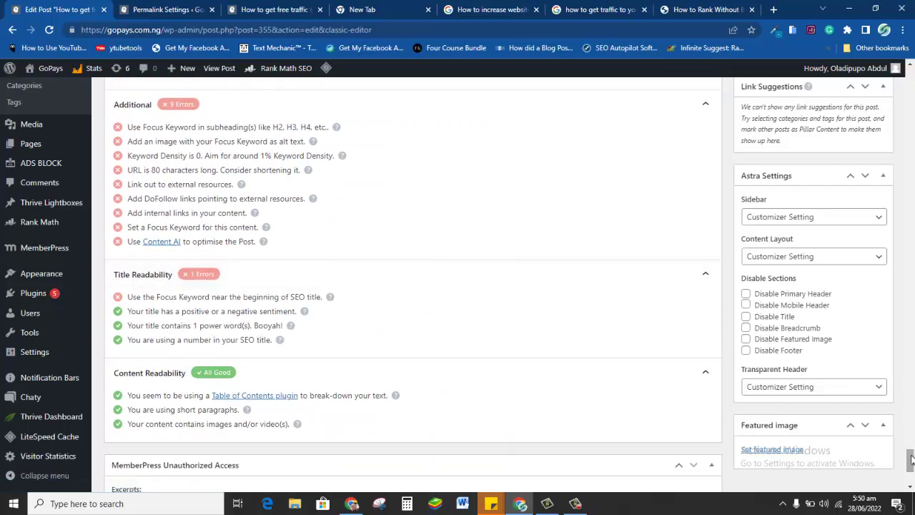
left_click_drag(911, 457, 910, 472)
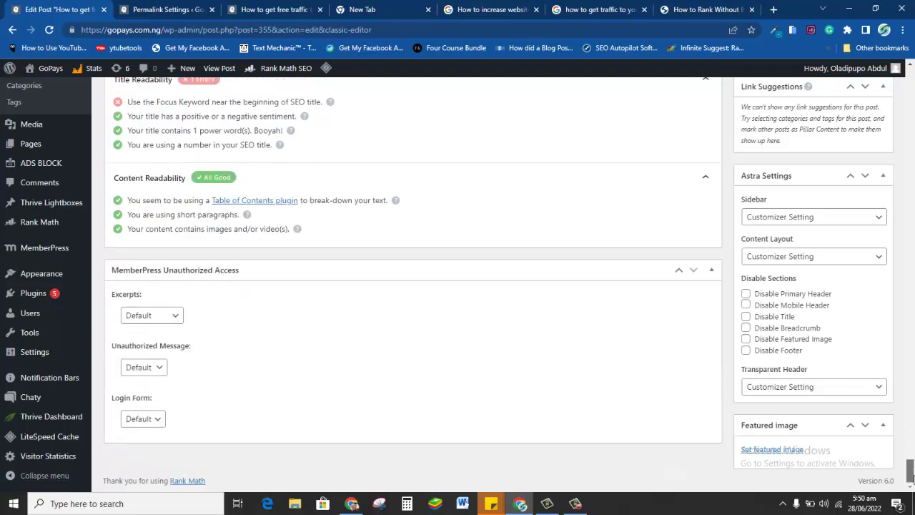
left_click(713, 274)
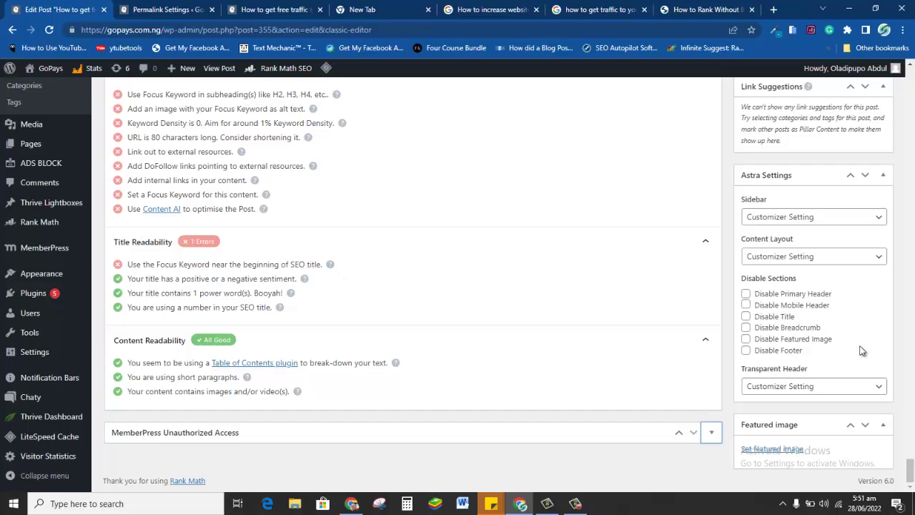
left_click_drag(911, 468, 913, 429)
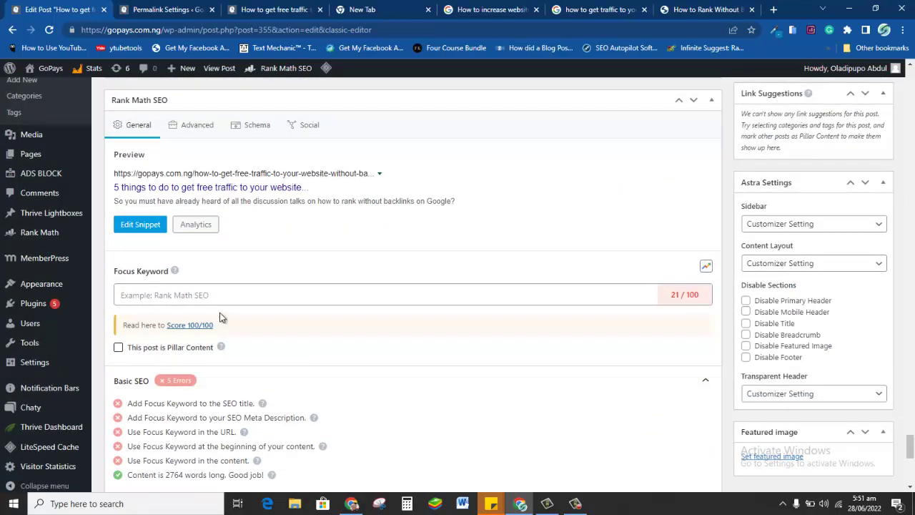
left_click(227, 291)
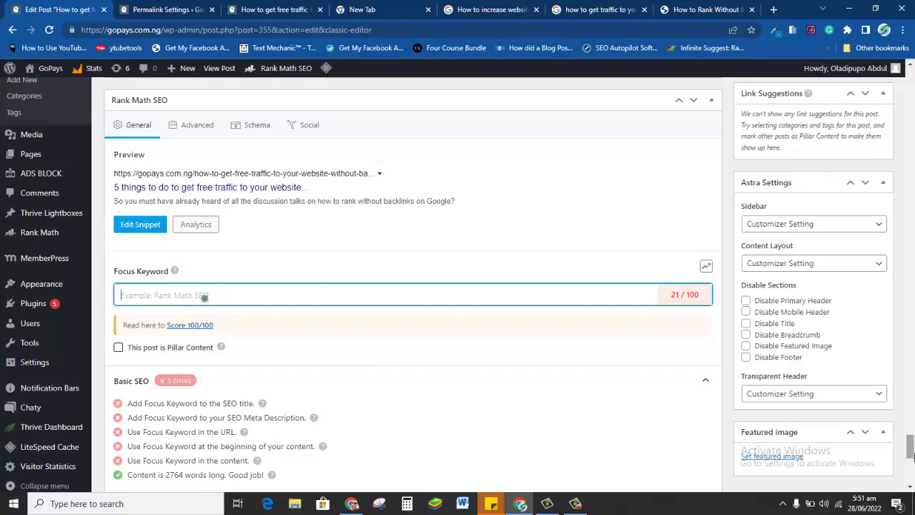
left_click_drag(910, 446, 909, 80)
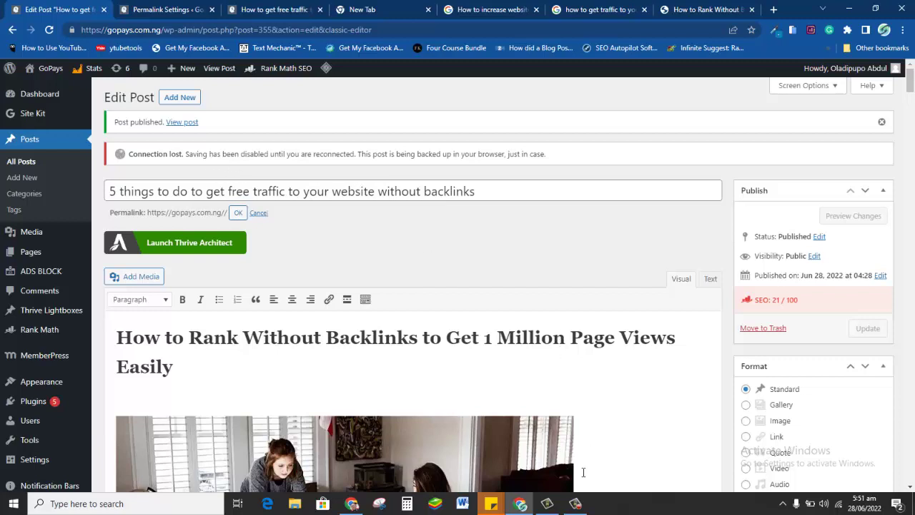
left_click(576, 503)
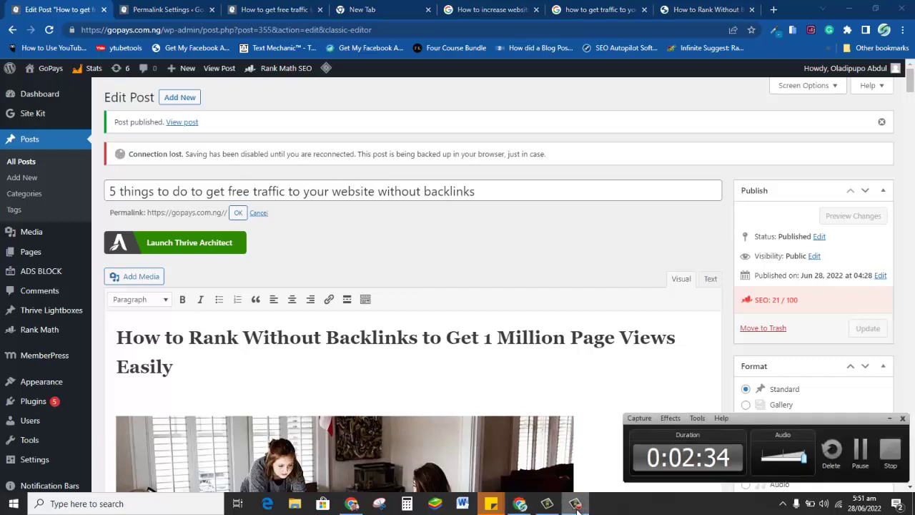
left_click(890, 453)
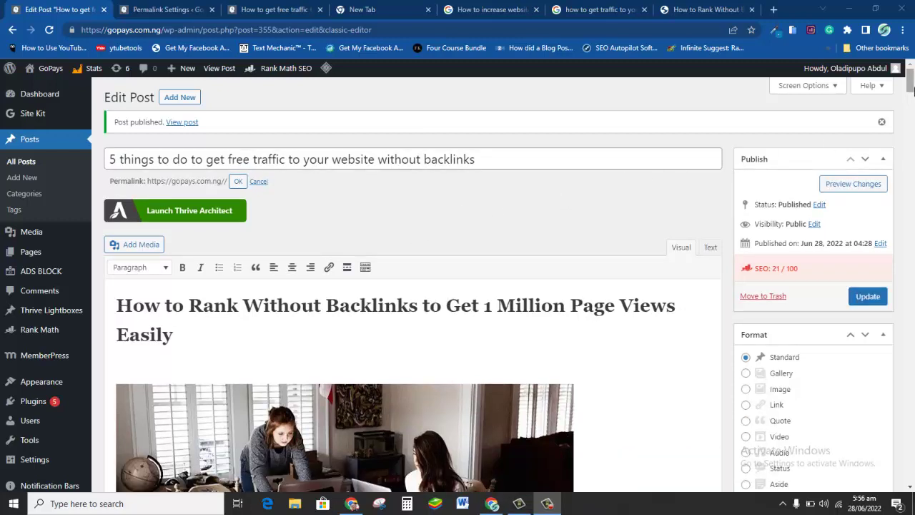
left_click_drag(911, 86, 910, 289)
left_click_drag(912, 357, 909, 450)
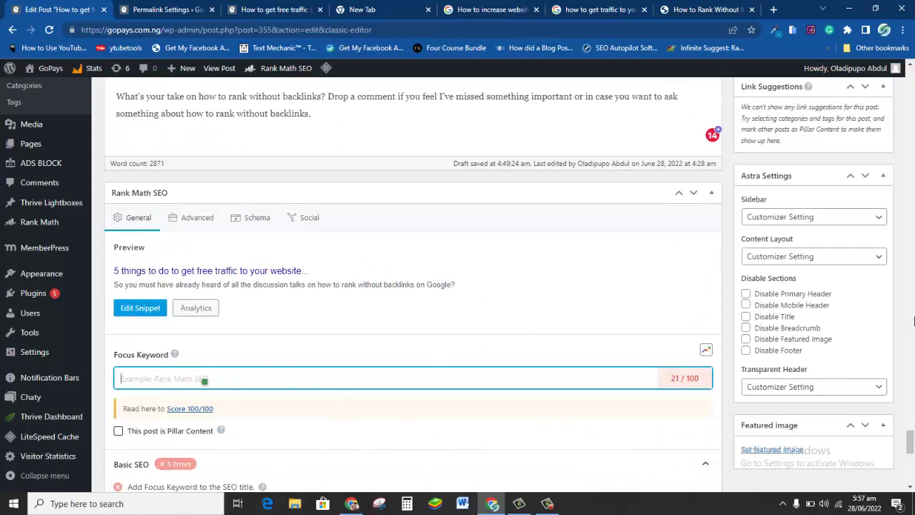
Copy the phrase "get free traffic to your website without backlinks" from the post title.
left_click_drag(910, 435, 911, 71)
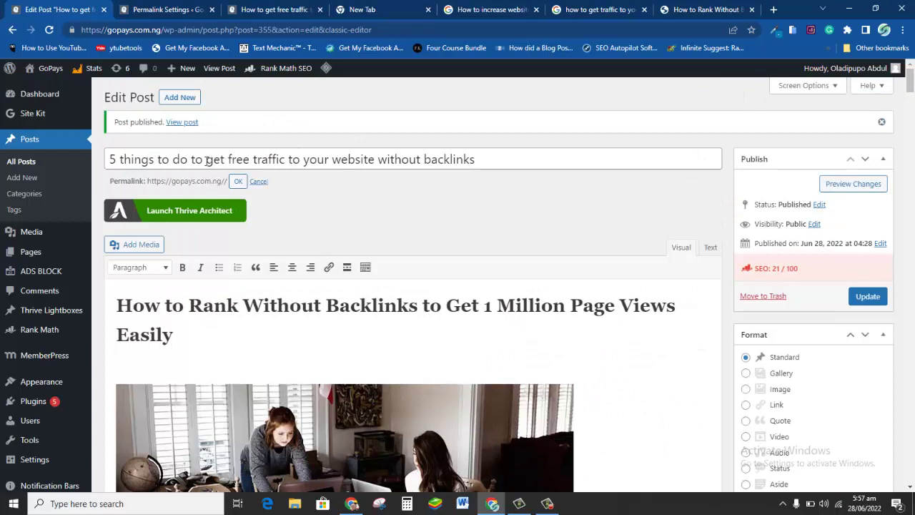
left_click_drag(206, 160, 287, 160)
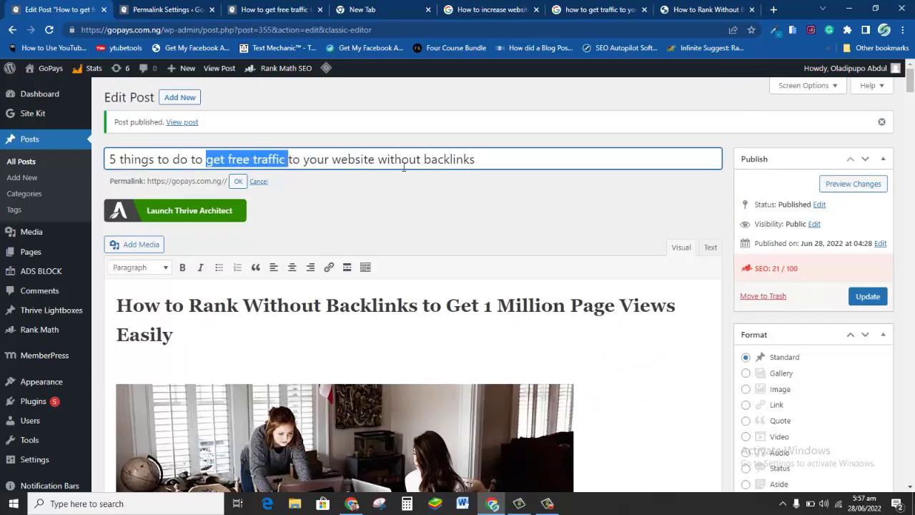
left_click_drag(404, 166, 506, 175)
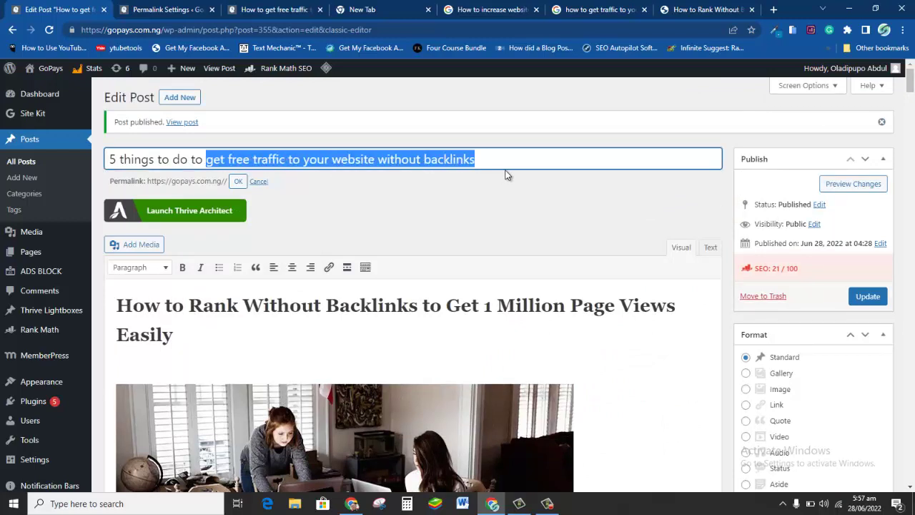
right_click(425, 165)
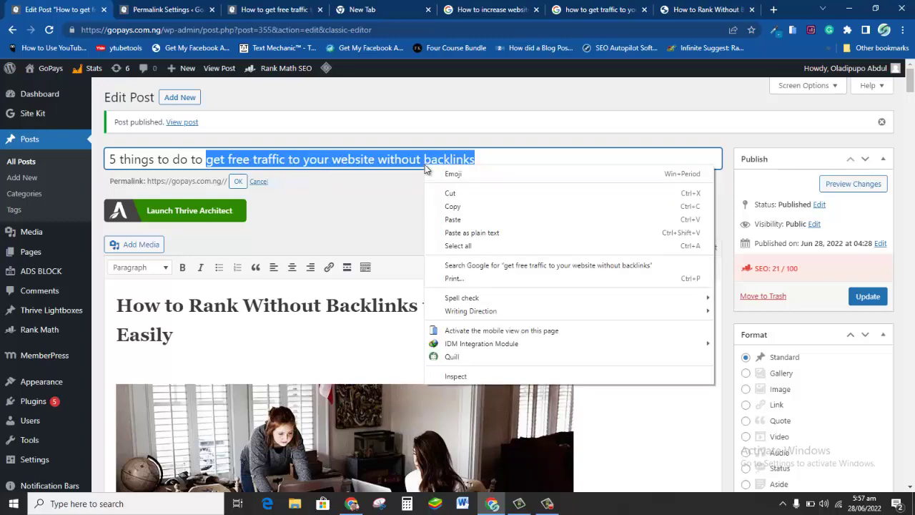
left_click(473, 205)
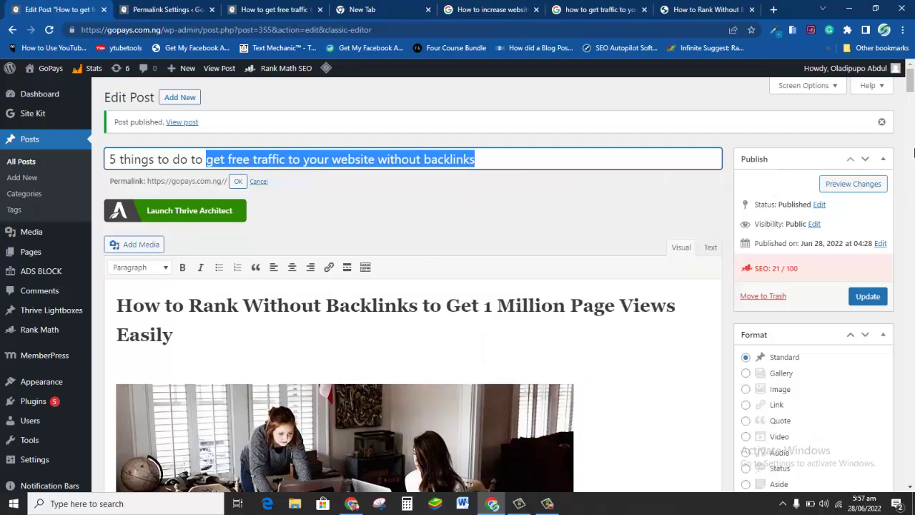
Paste the copied phrase "get free traffic to your website without backlinks" as the Rank Math focus keyword.
scroll(411, 300, "down", 20)
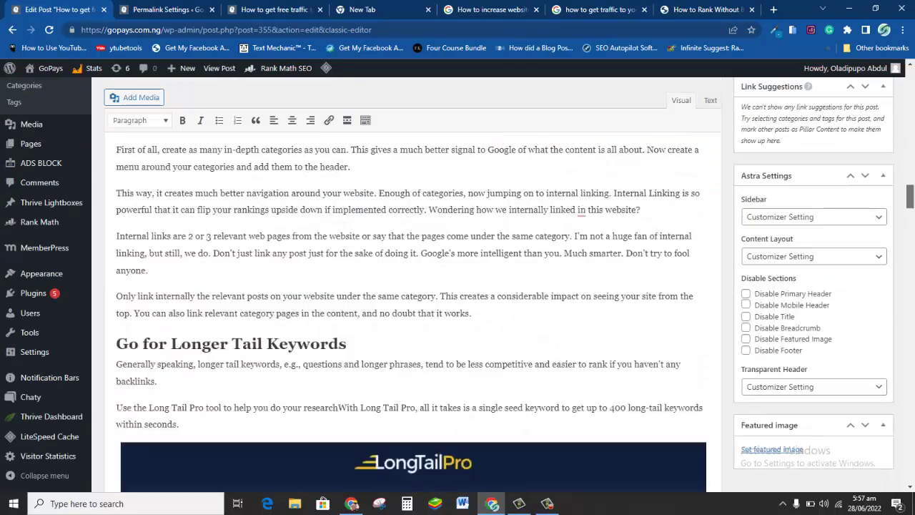
scroll(411, 308, "down", 20)
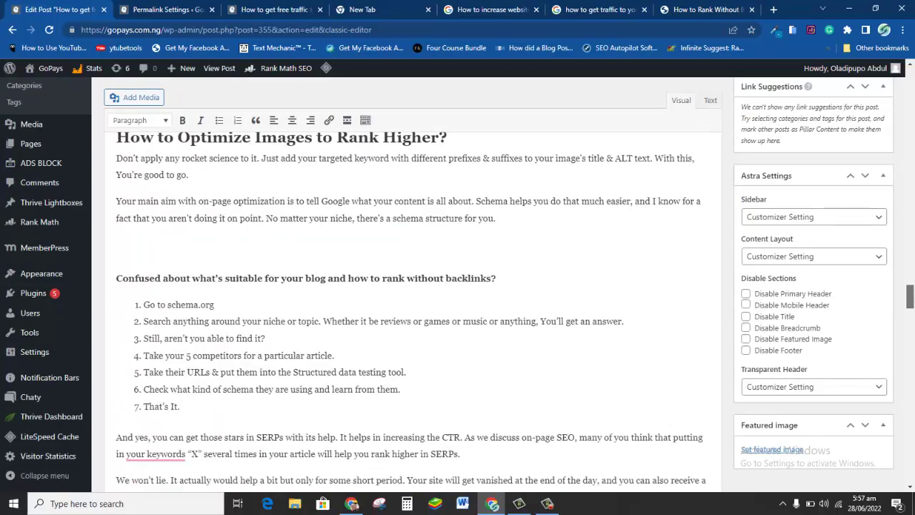
left_click_drag(909, 348, 910, 443)
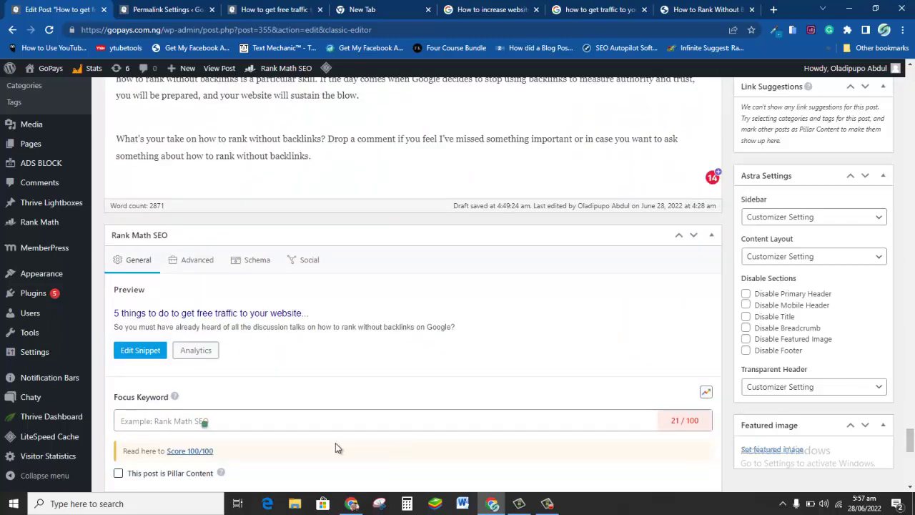
left_click(348, 420)
right_click(349, 419)
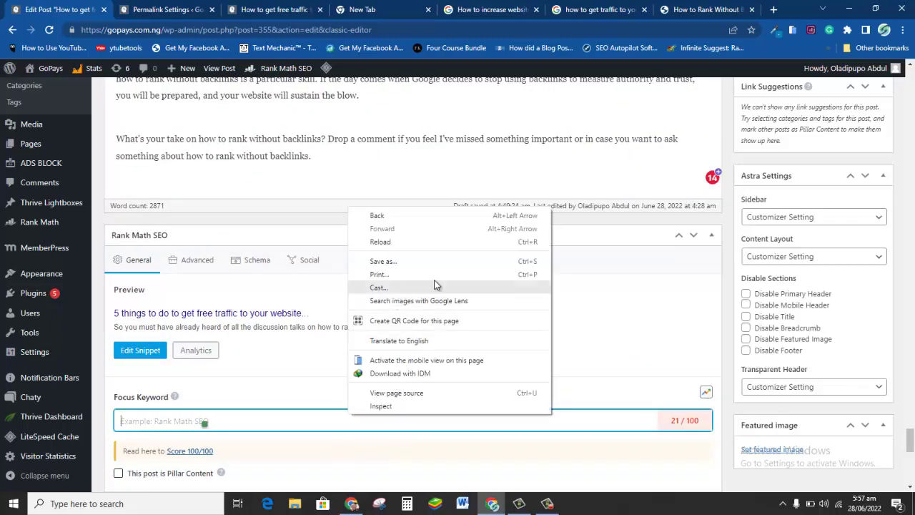
left_click(281, 420)
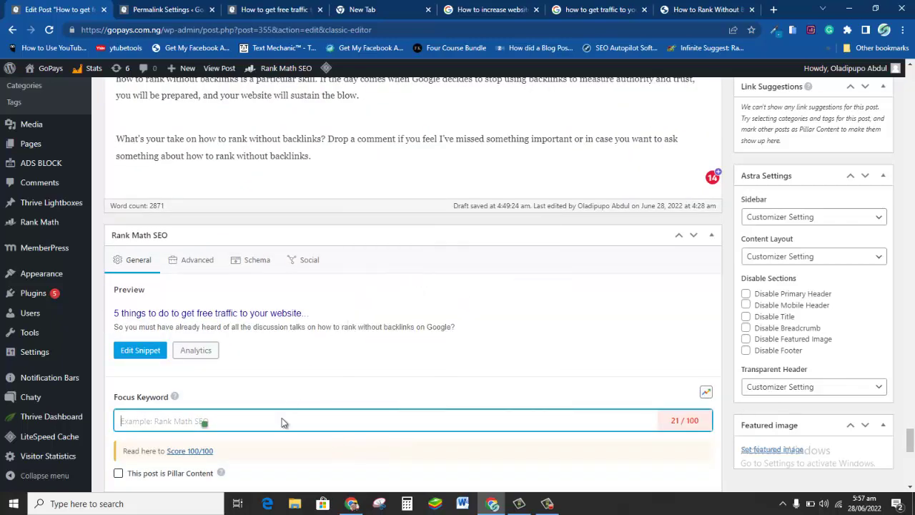
right_click(282, 419)
left_click(261, 418)
key("ctrl+v")
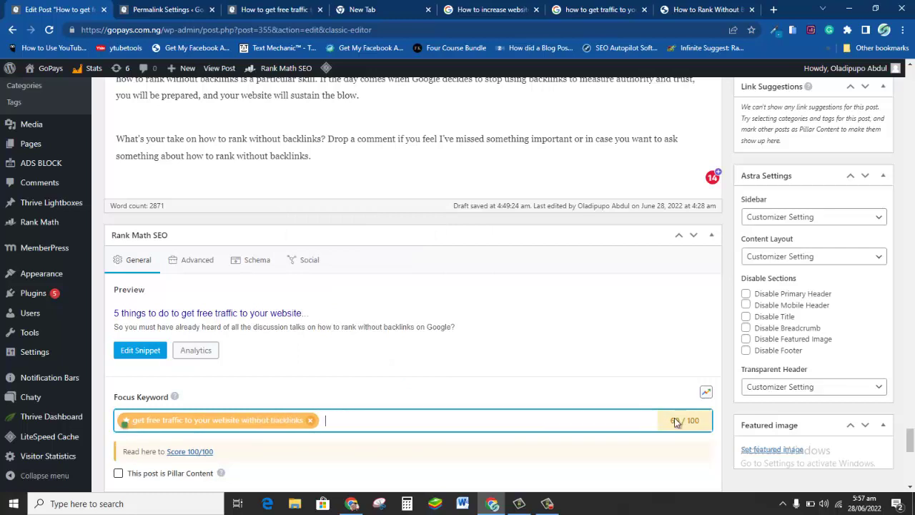
Review the Basic SEO and Additional checks for the focus keyword, and open the Rank Math snippet editor.
scroll(909, 437, "down", 3)
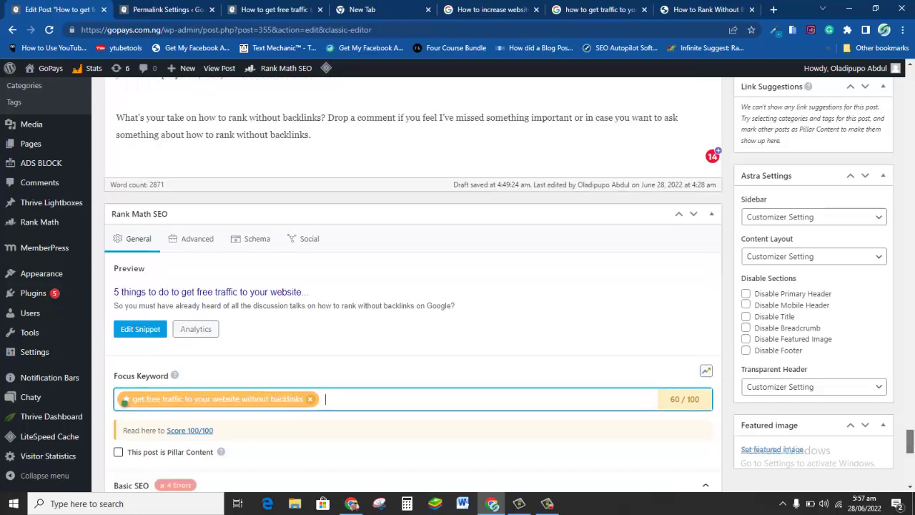
scroll(909, 447, "down", 1)
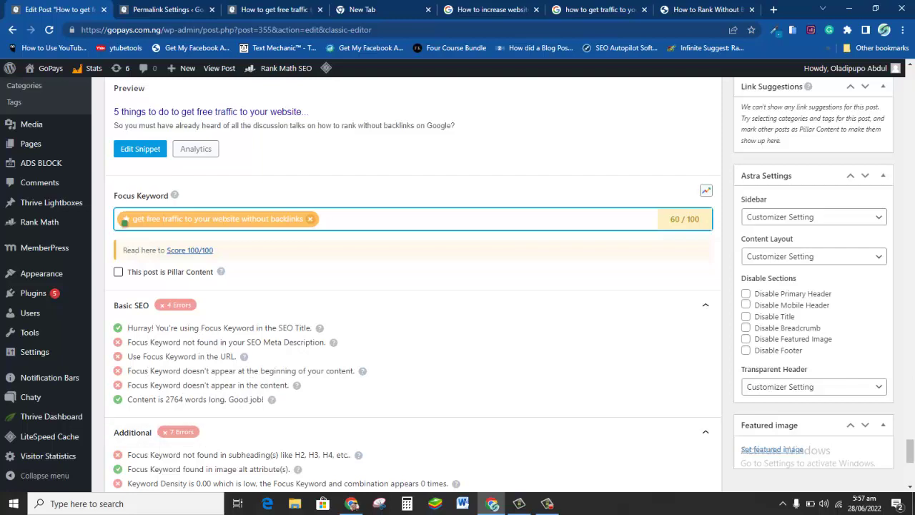
left_click_drag(909, 450, 911, 86)
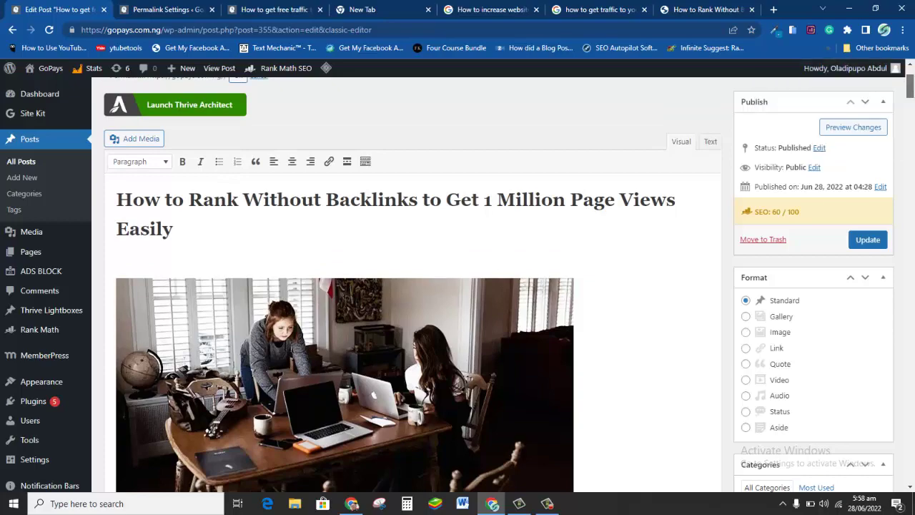
left_click(913, 130)
left_click_drag(914, 130, 912, 437)
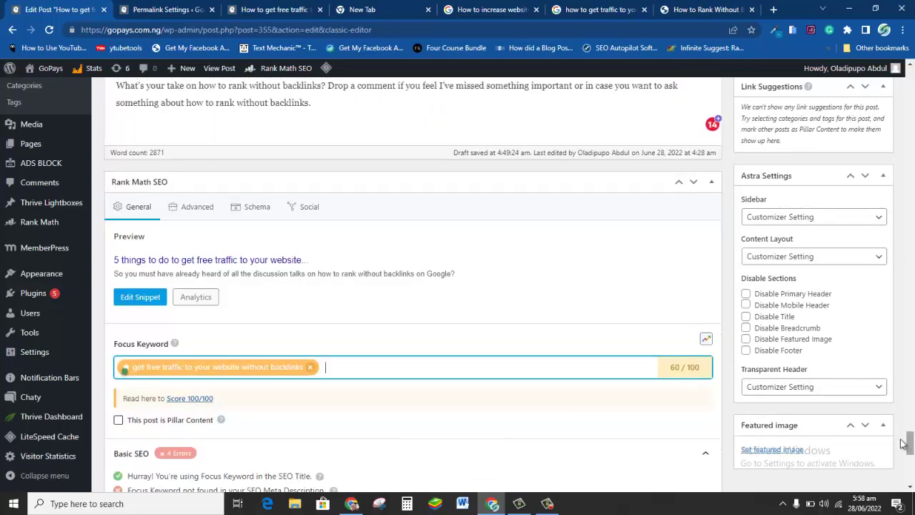
left_click(143, 298)
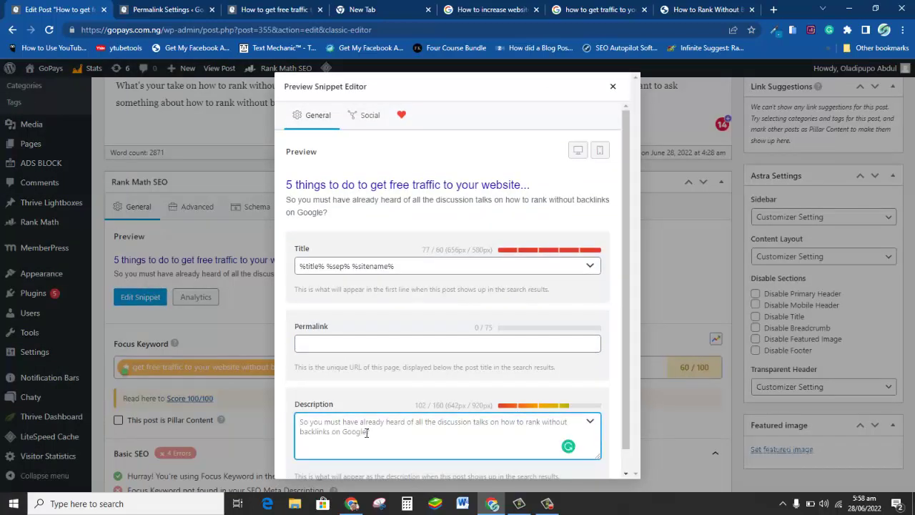
type("In")
key("BackSpace")
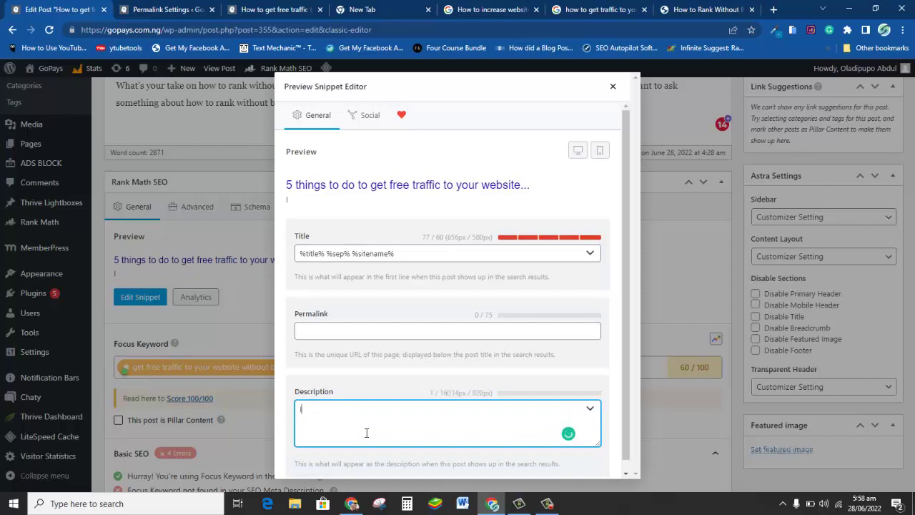
type("n thid")
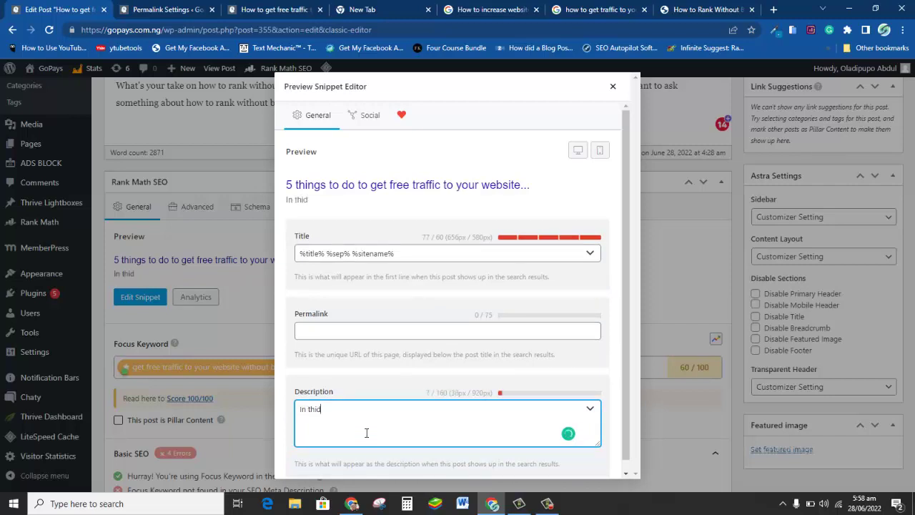
key("BackSpace")
key("BackSpace")
key("BackSpace")
key("BackSpace")
key("BackSpace")
key("BackSpace")
key("BackSpace")
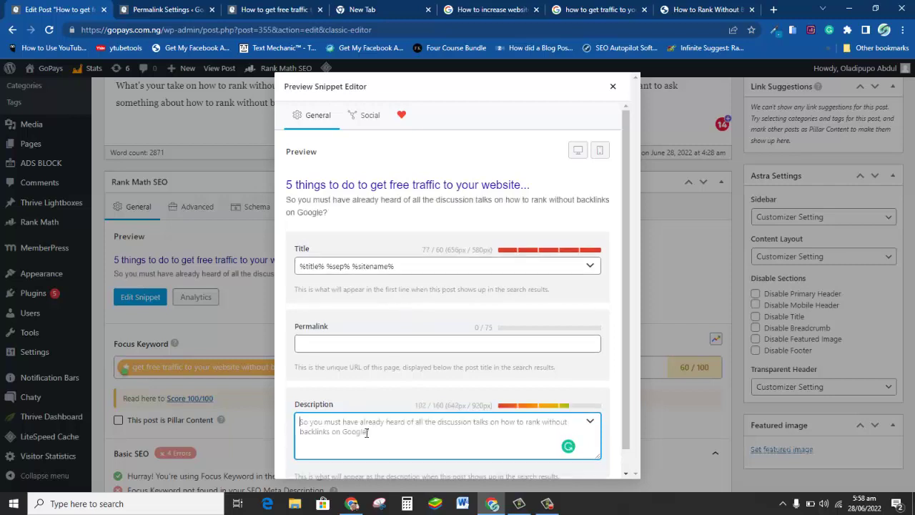
Write the snippet description "learn 5 amazing tips to get free traffic to your website without backlinks.".
type("I")
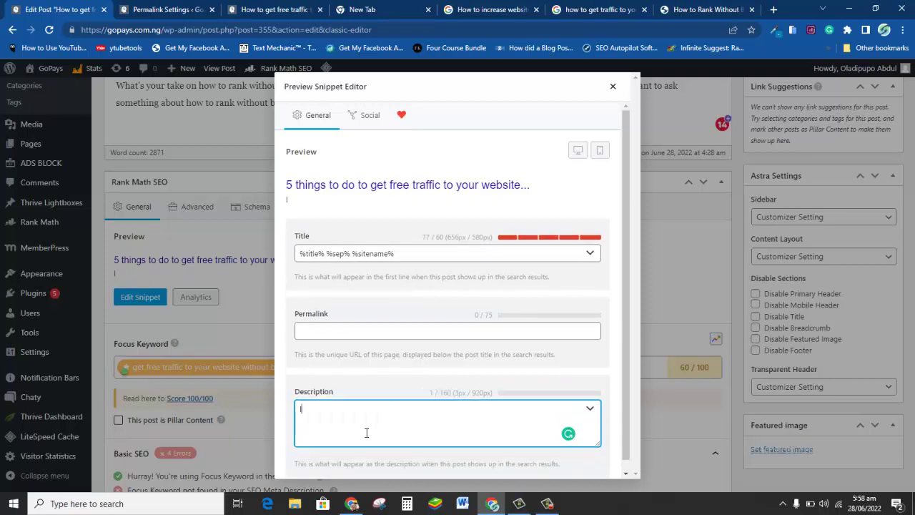
right_click(365, 437)
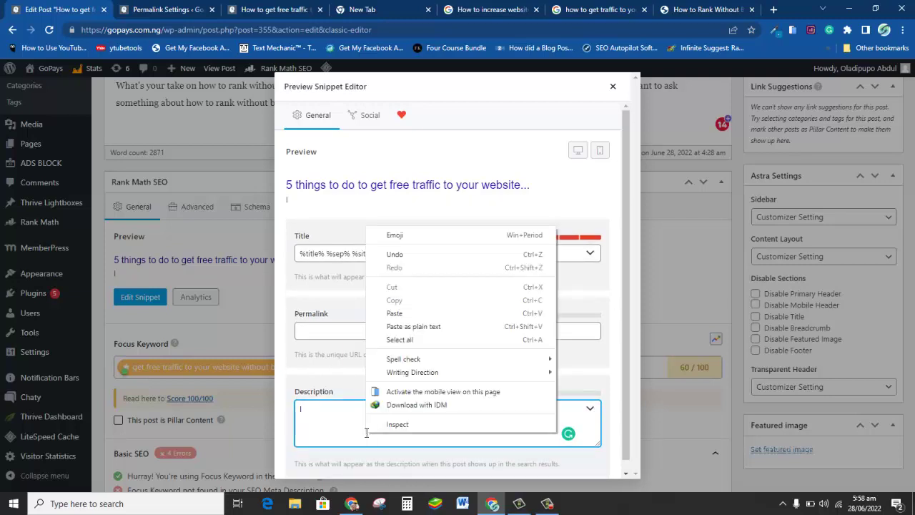
key("Escape")
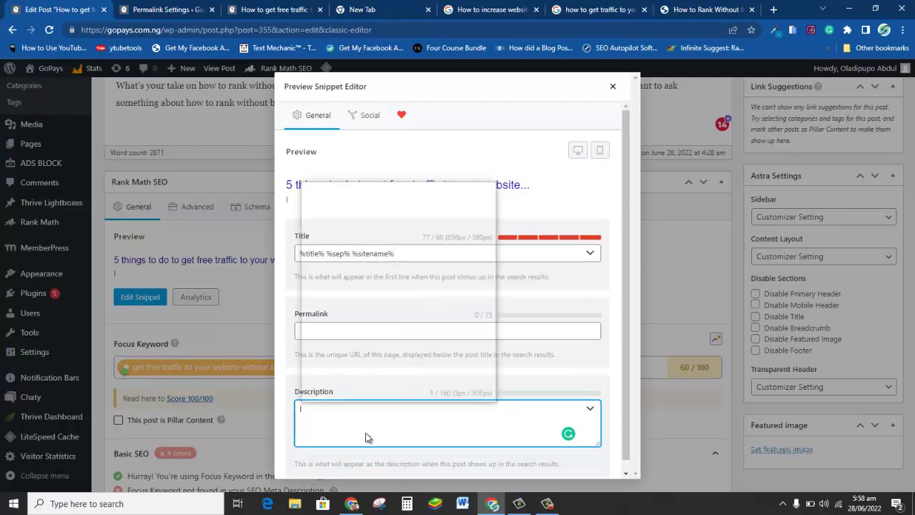
type("ea")
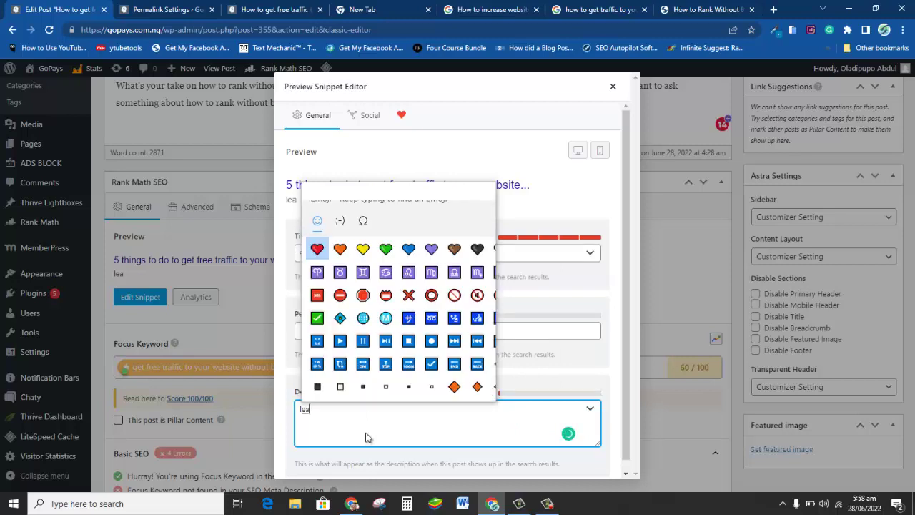
type("r")
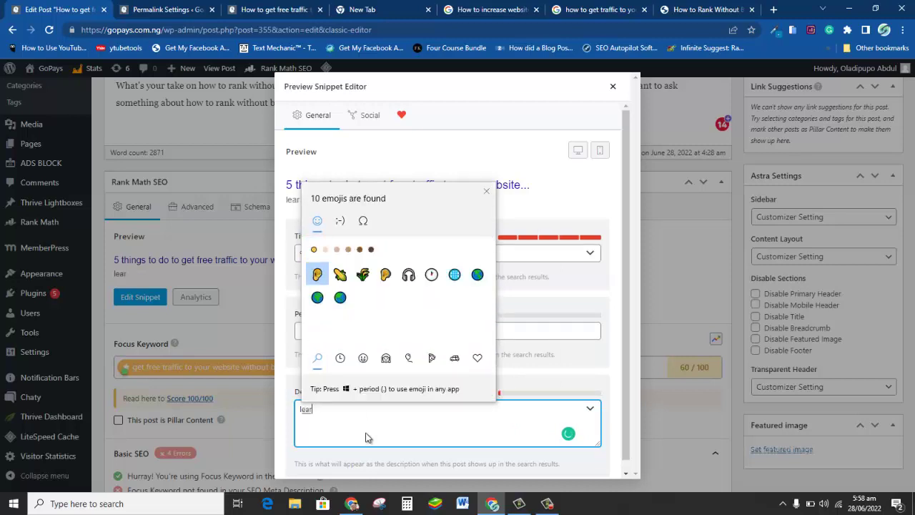
type("n 5")
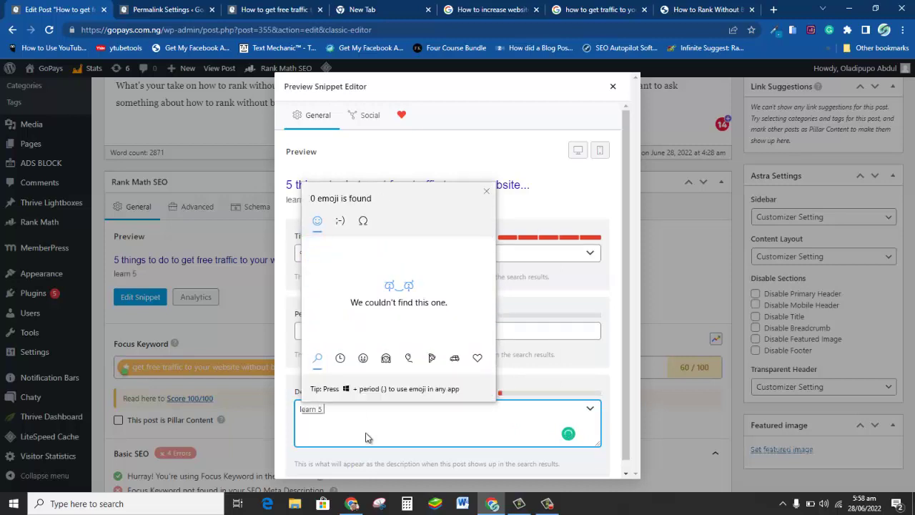
left_click(486, 192)
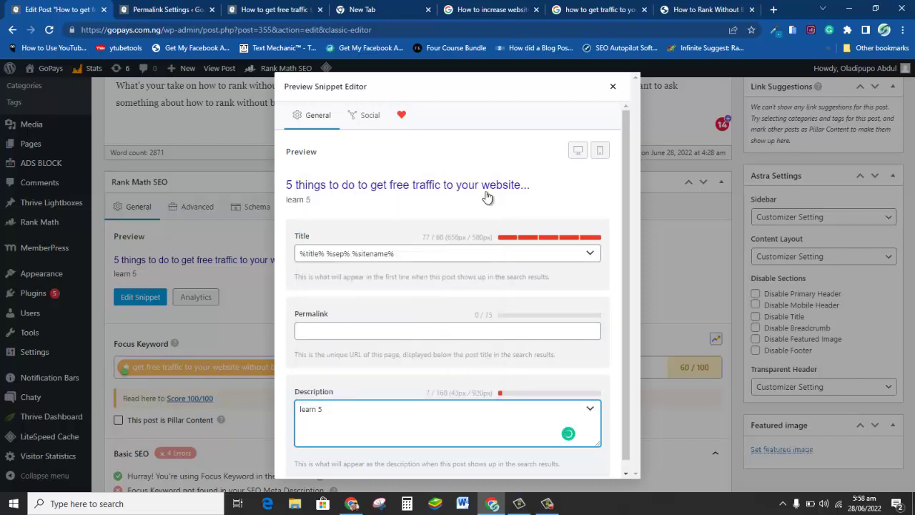
type("amazing t")
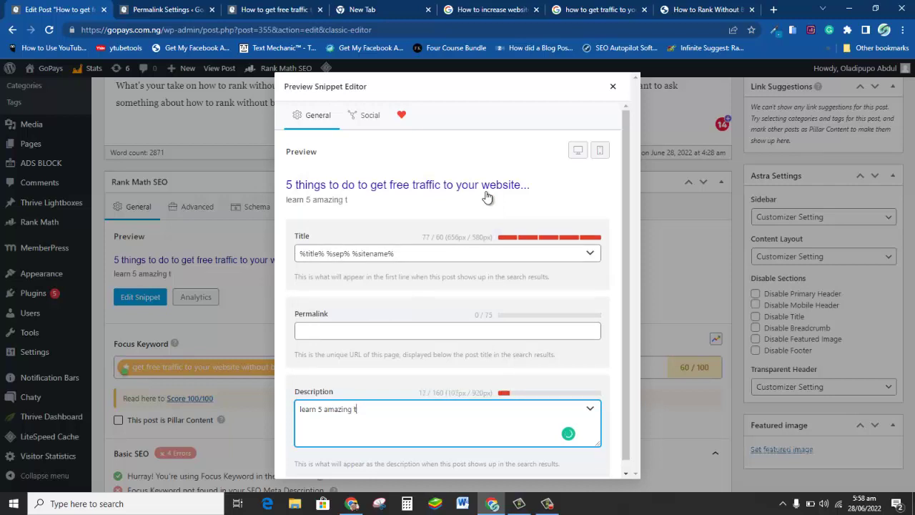
type("ips to")
type("get free traffic to your website without backlinks")
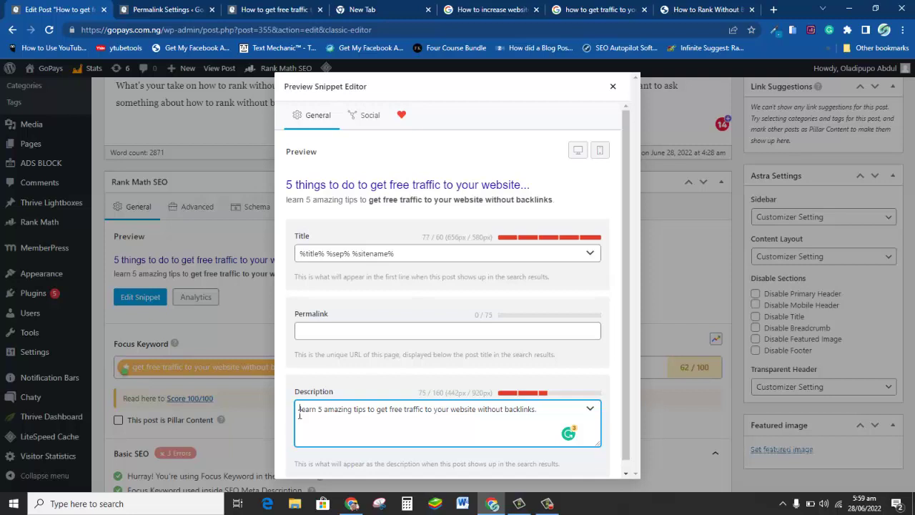
Insert "Need more traffic to you webiste" before "learn" at the start of the snippet description.
type("Need ")
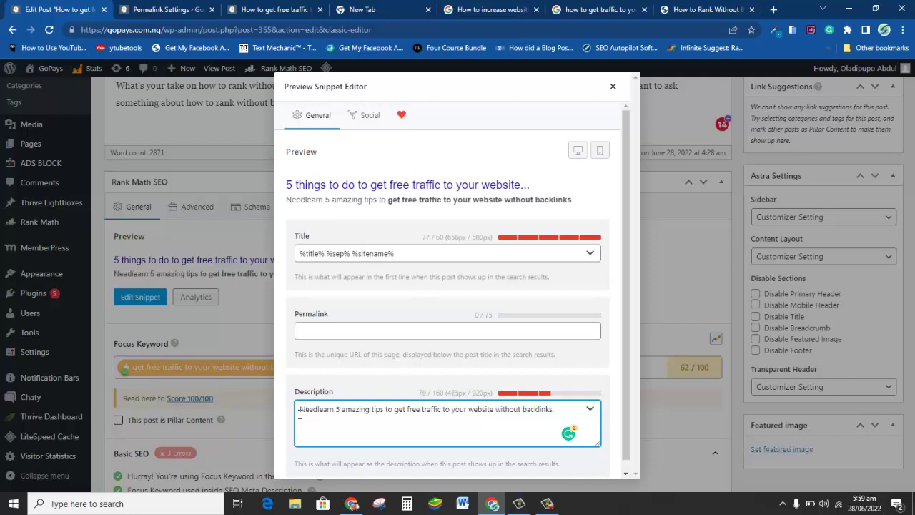
type("mo")
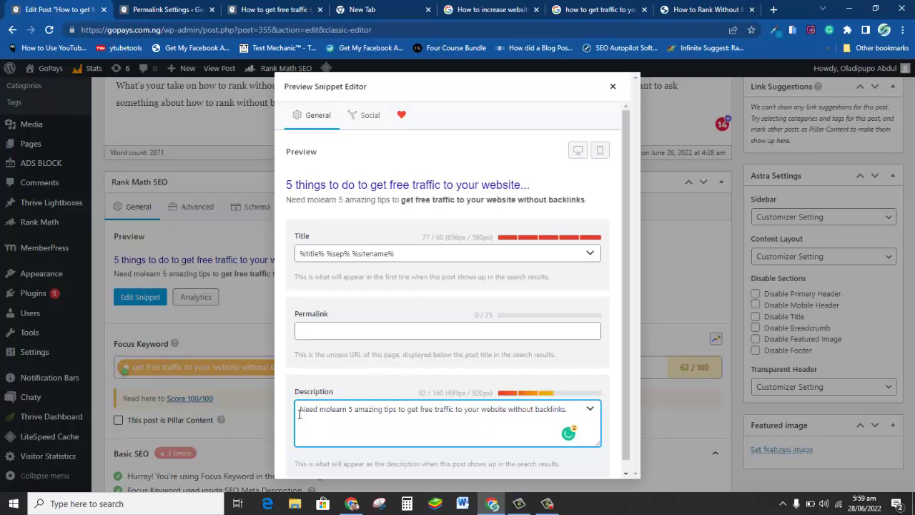
type("re ")
type("traffi")
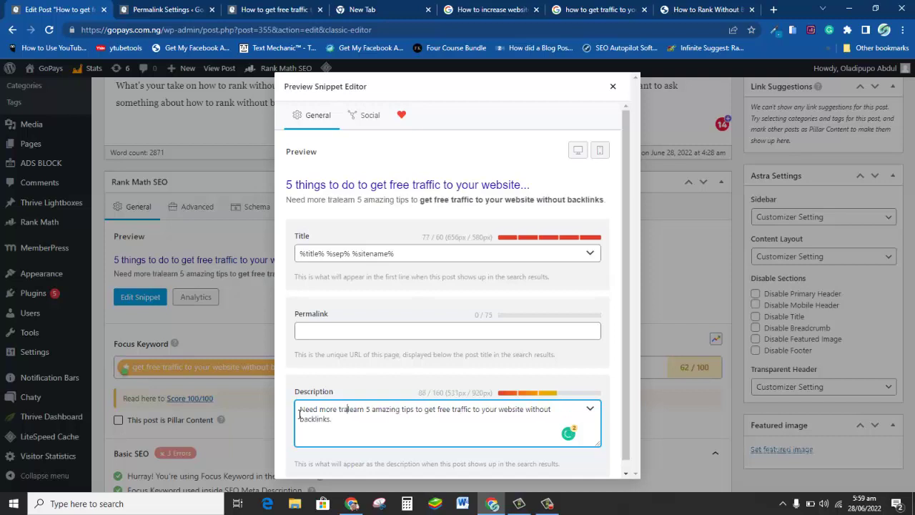
type("c to you")
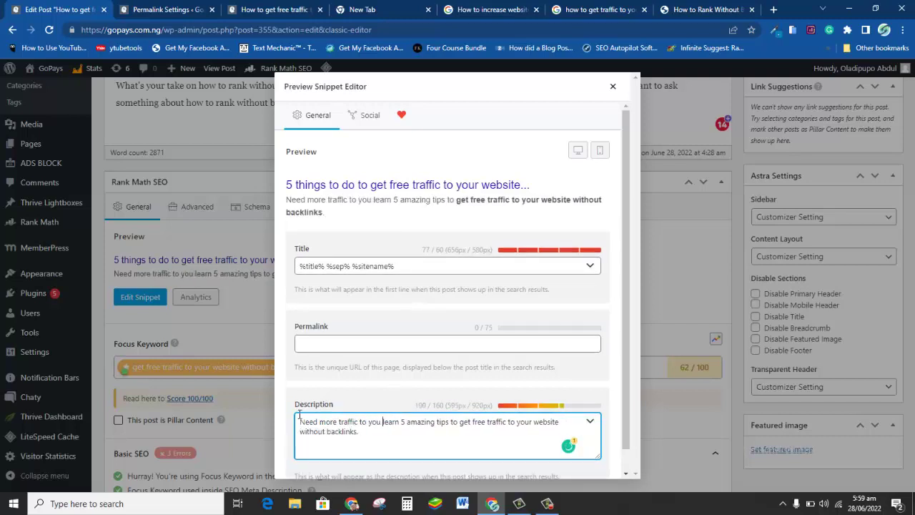
type(" web")
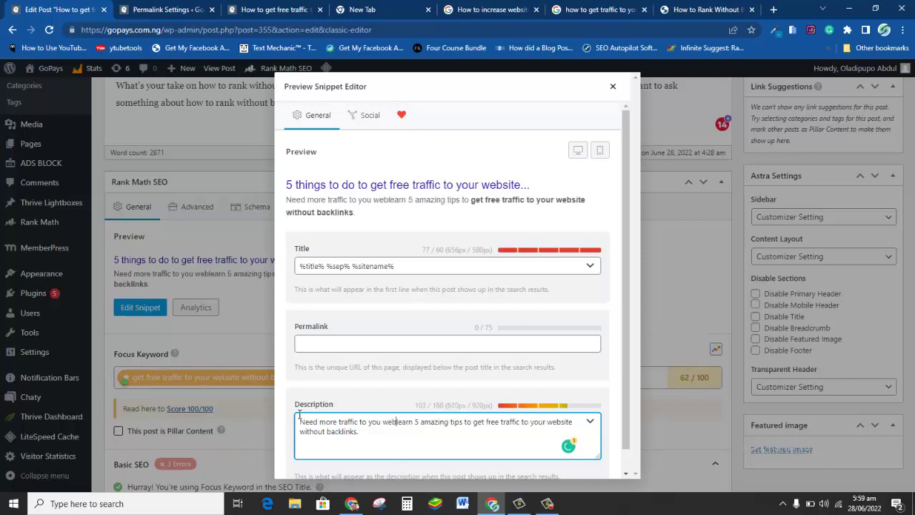
type("site")
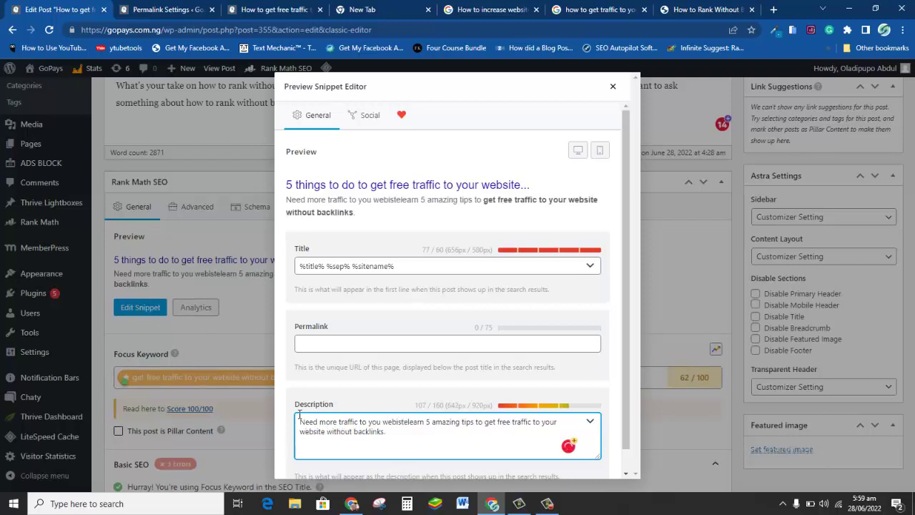
Add a space and a question mark between "webiste" and "learn" in the snippet description.
left_click(300, 421)
type("/")
key("BackSpace")
mouse_move(407, 423)
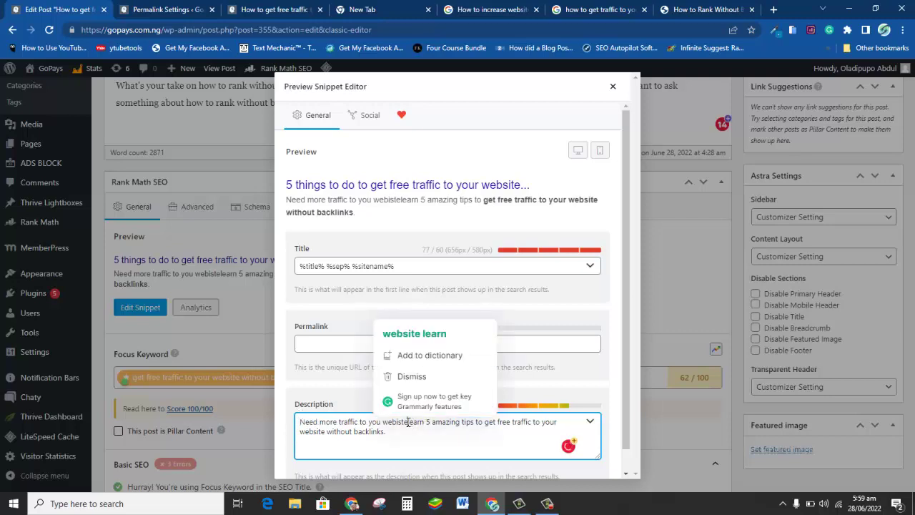
type("/")
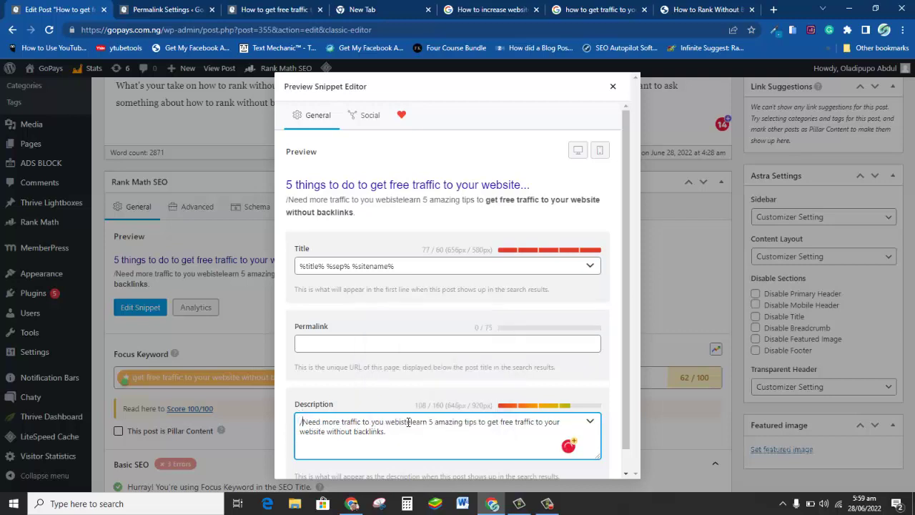
key("BackSpace")
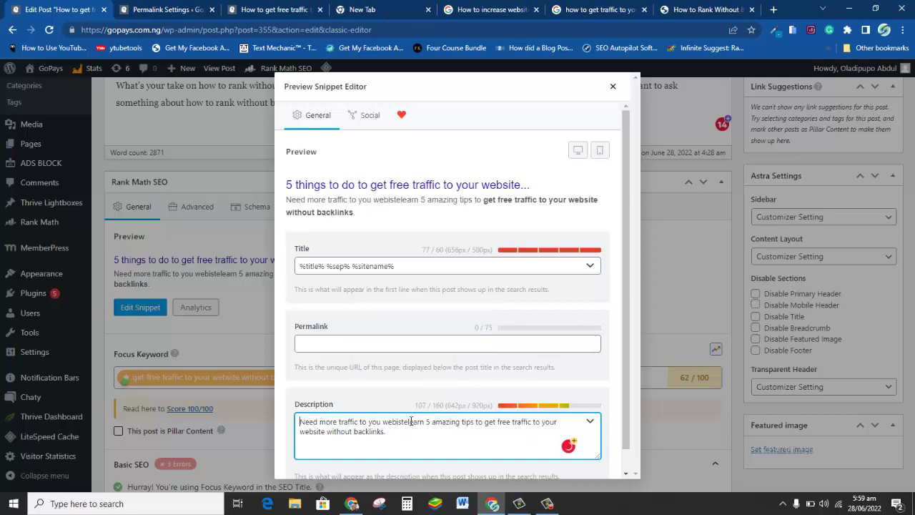
left_click(407, 422)
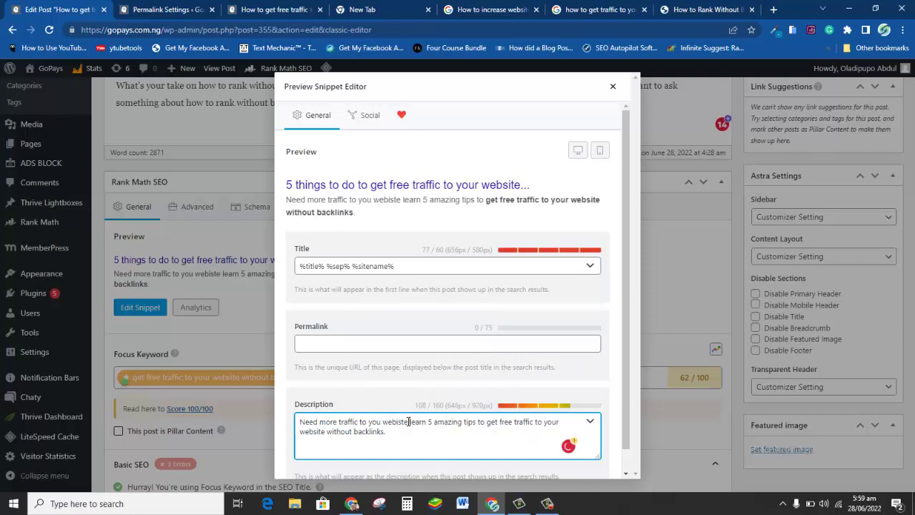
type("?")
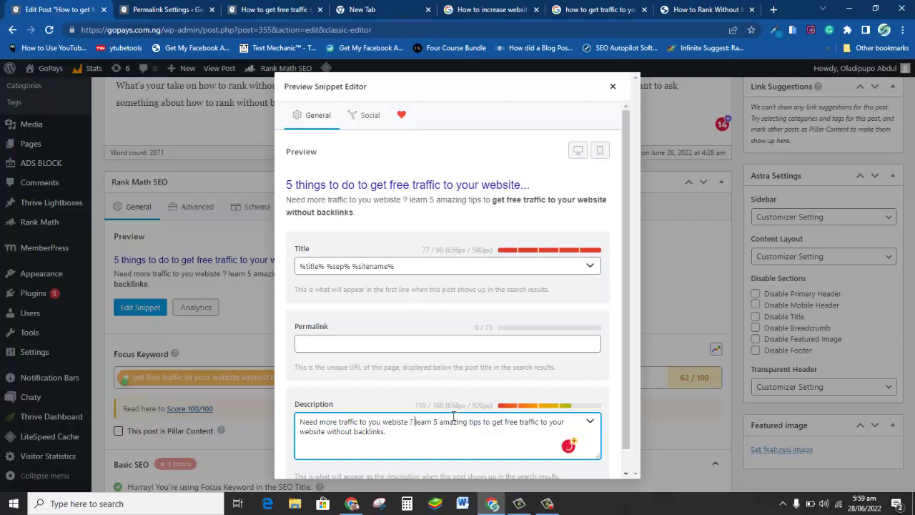
Insert "Read this guide to" after the question mark in the snippet description, before "learn 5 amazing tips".
type(" R")
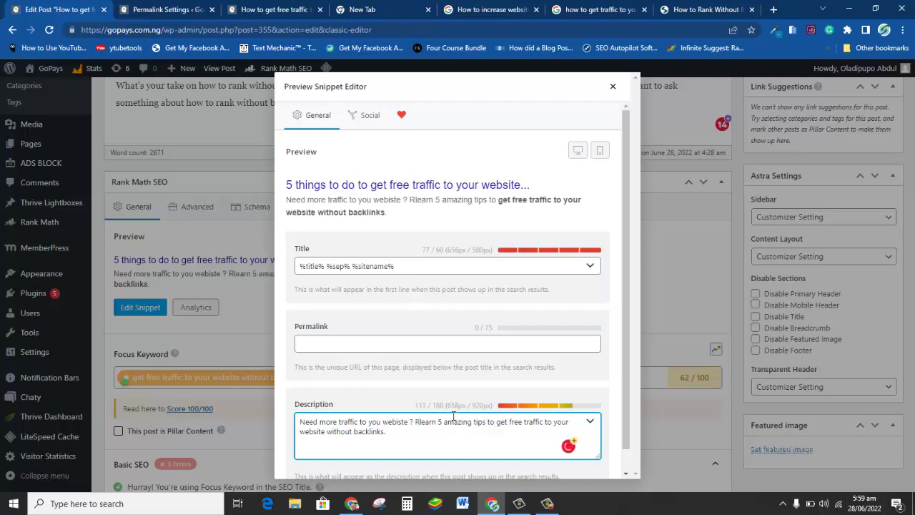
type("e")
type("ad t")
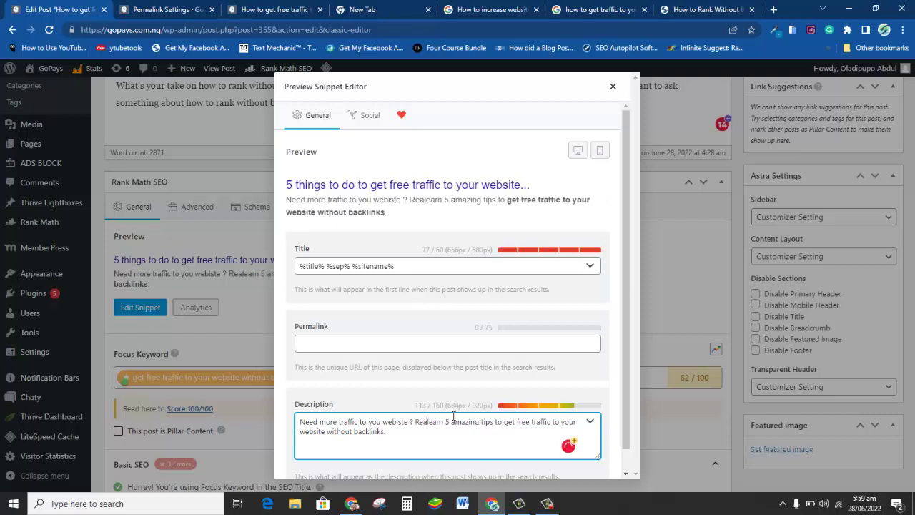
type("his ")
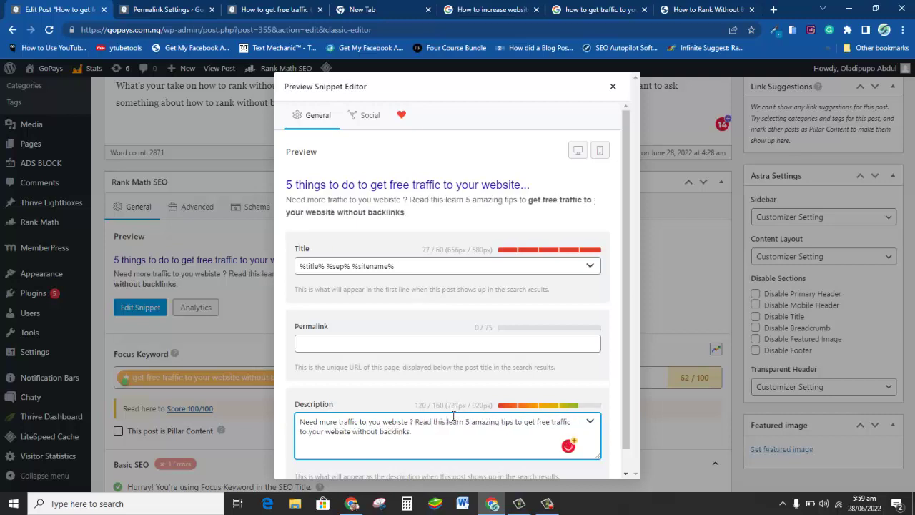
type("t")
key("BackSpace")
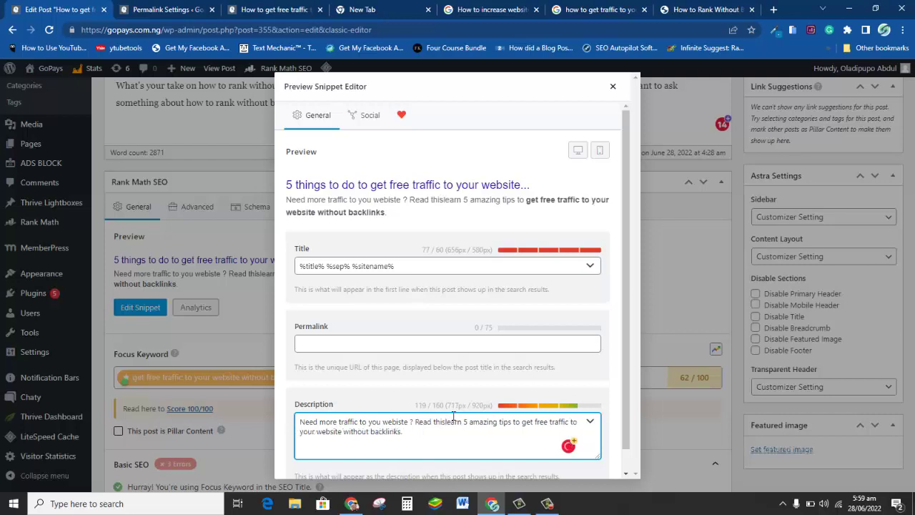
type("po")
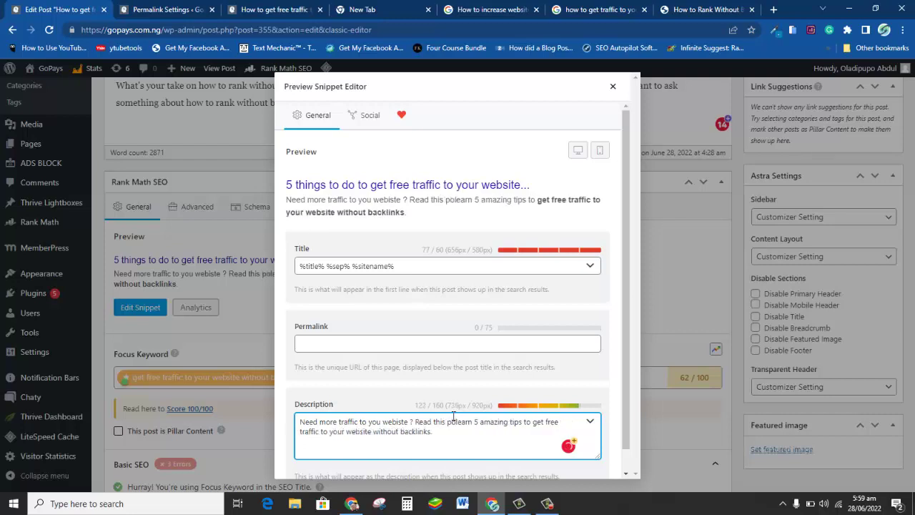
type("s")
key("BackSpace")
key("BackSpace")
key("BackSpace")
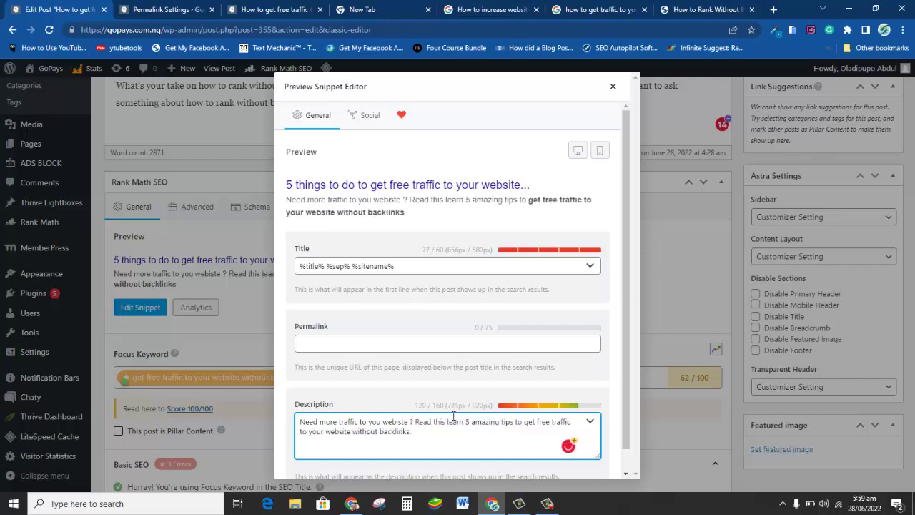
type("guide")
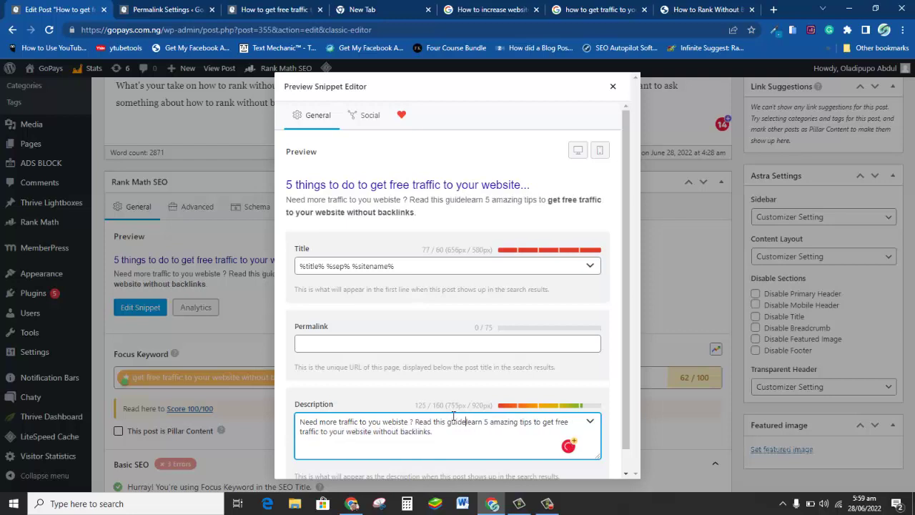
type(" tp")
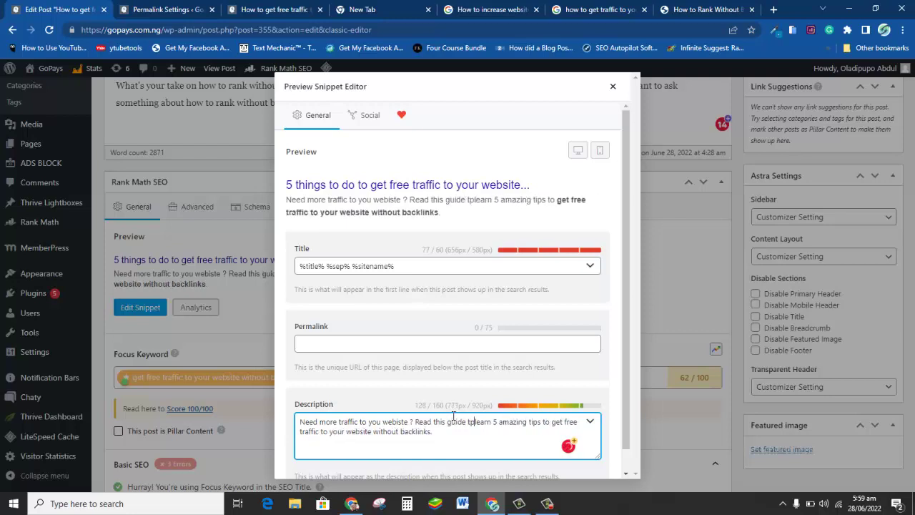
key("BackSpace")
type("o")
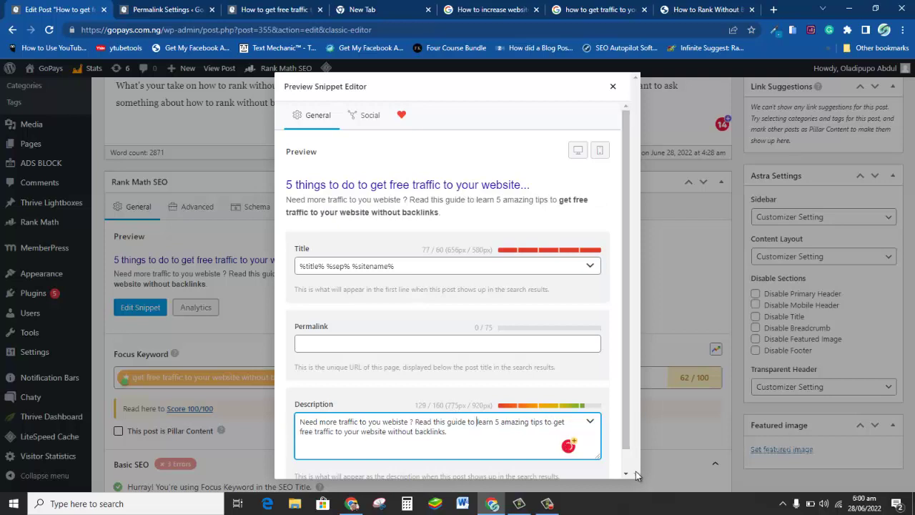
Preview the snippet in desktop and mobile layouts, and close the snippet editor.
left_click_drag(627, 437, 620, 482)
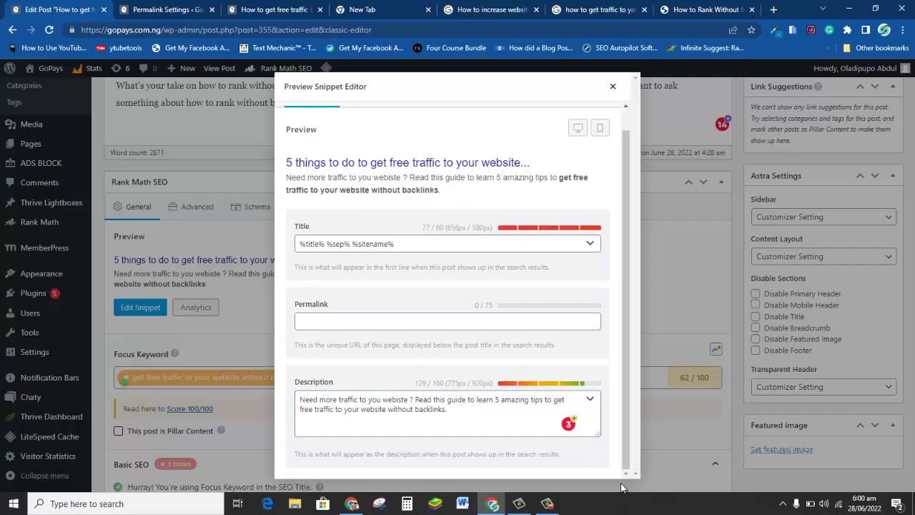
left_click(581, 130)
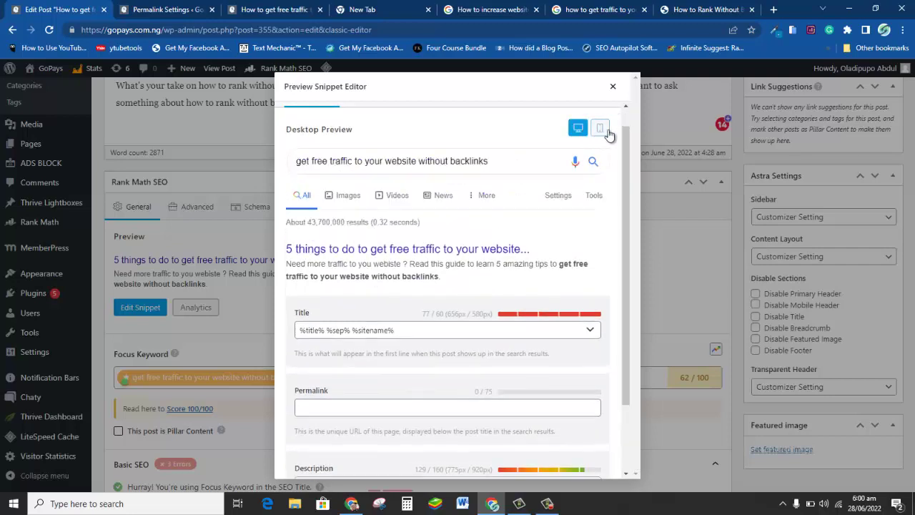
left_click(601, 130)
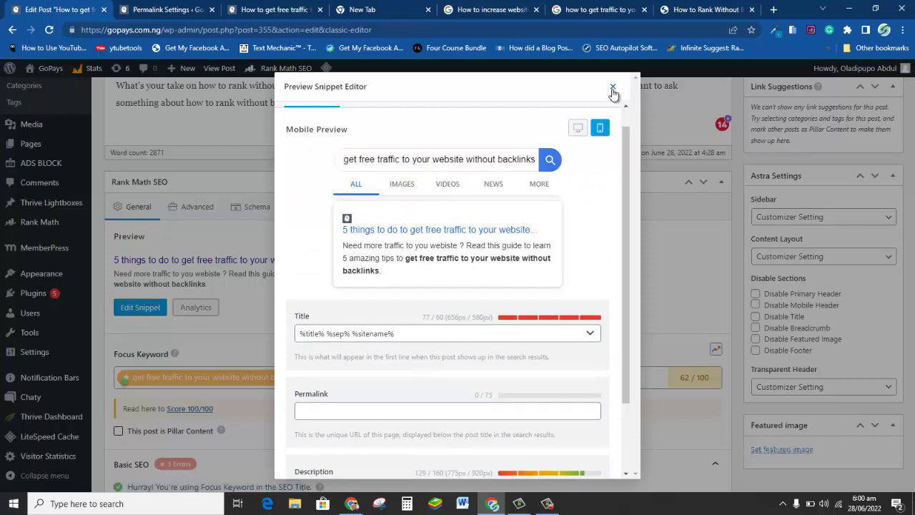
left_click(613, 88)
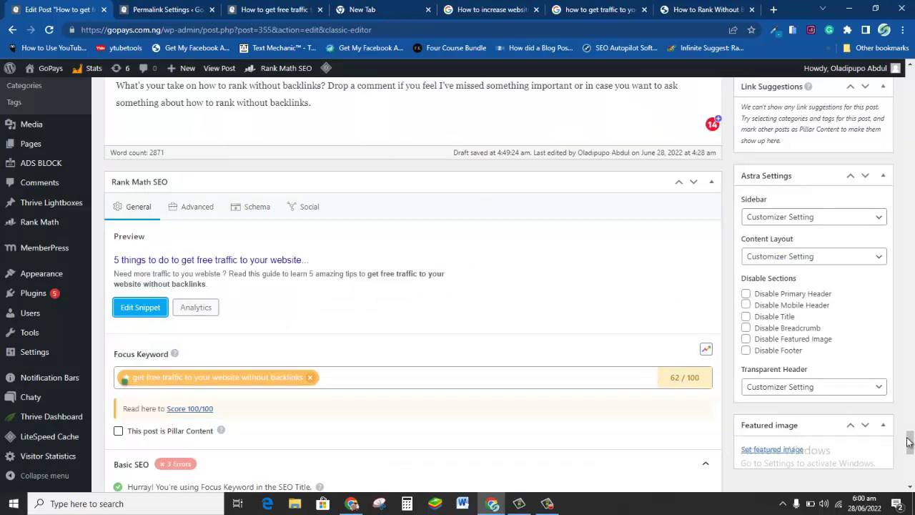
Review the Basic SEO and Additional checks, and confirm the post's open permalink edit.
left_click_drag(910, 455, 909, 467)
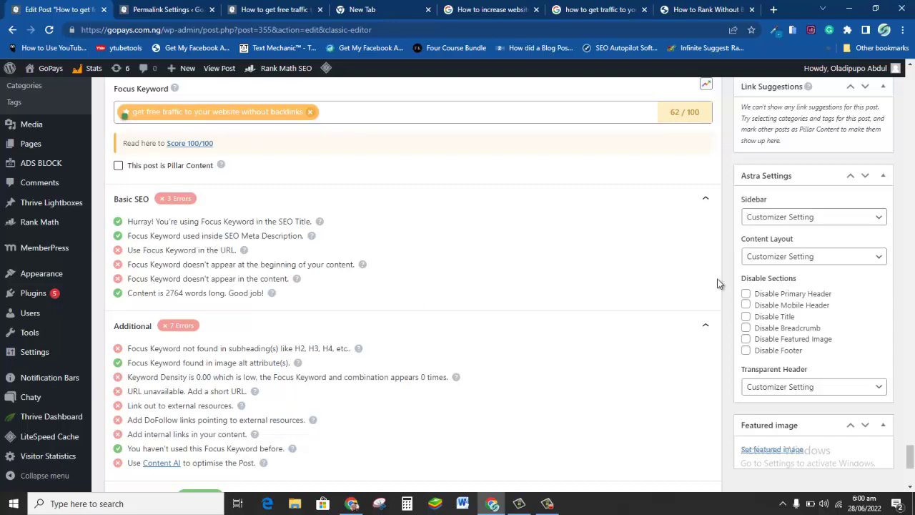
left_click_drag(909, 457, 911, 76)
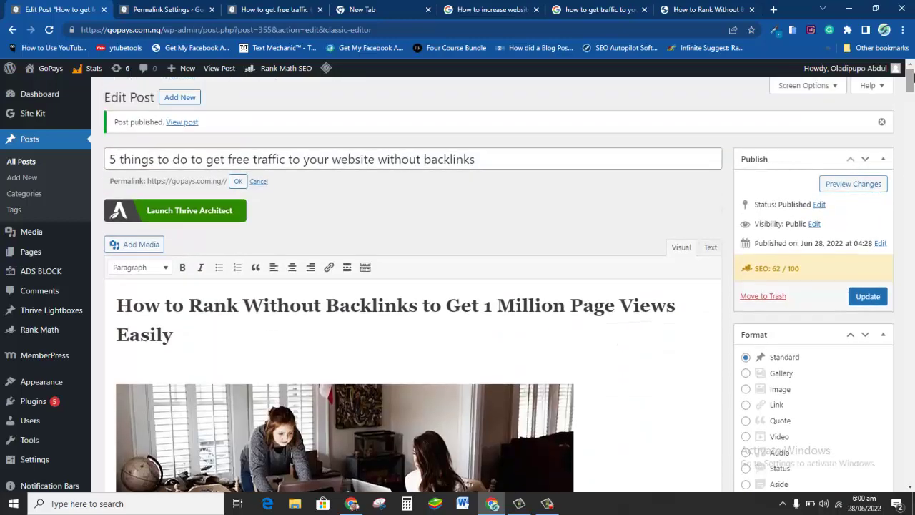
left_click(238, 183)
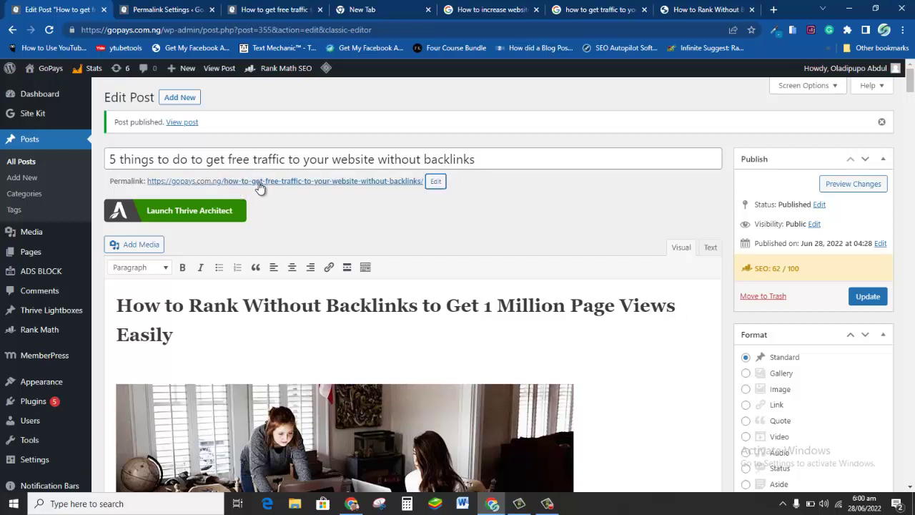
Copy the full post title "5 things to do to get free traffic to your website without backlinks".
triple_click(349, 157)
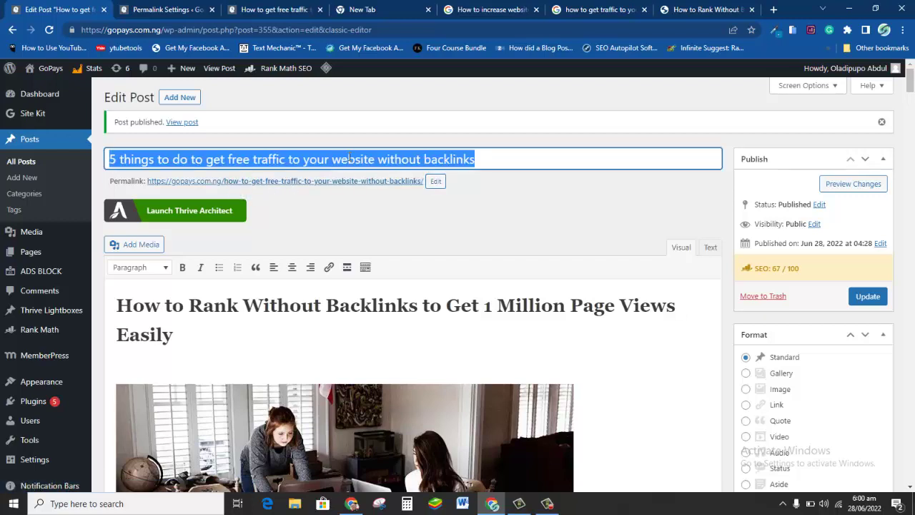
right_click(248, 159)
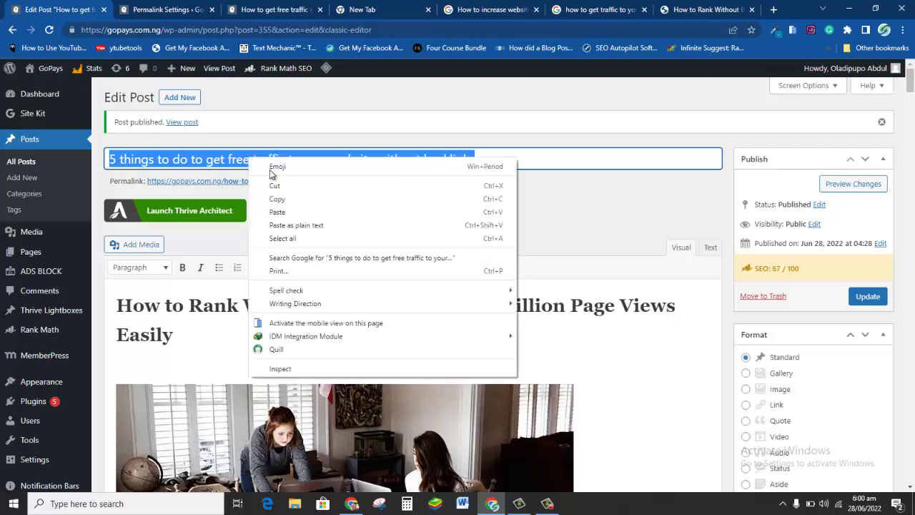
left_click(306, 206)
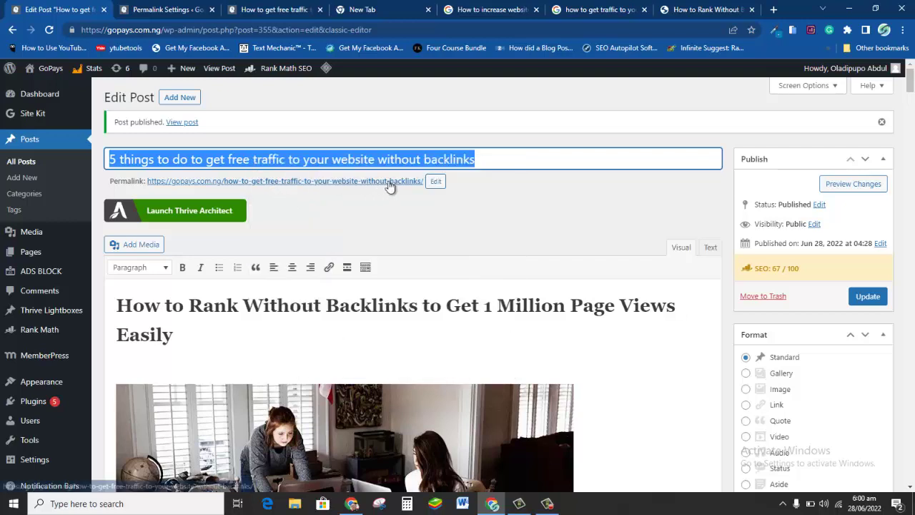
left_click(206, 159)
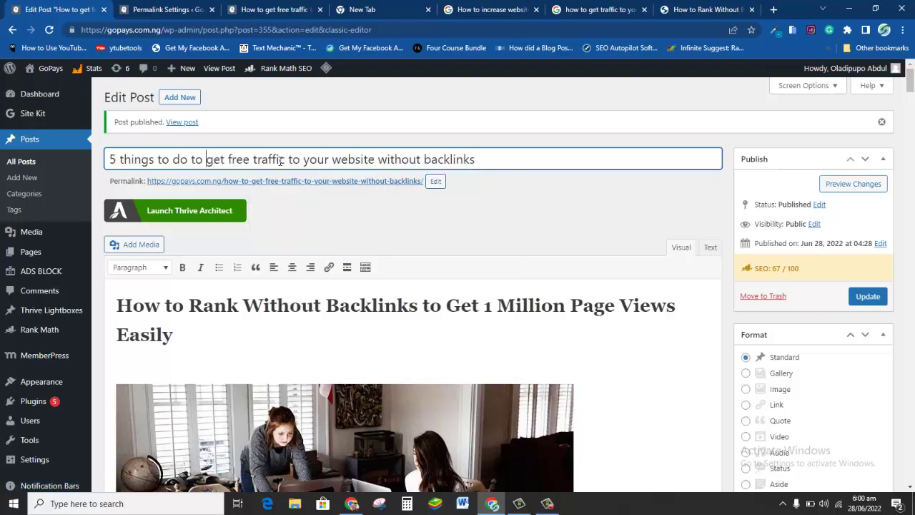
left_click_drag(280, 160, 462, 165)
left_click(477, 161)
Replace the post's permalink slug with the copied title, and recheck the Rank Math SEO checks.
left_click(435, 181)
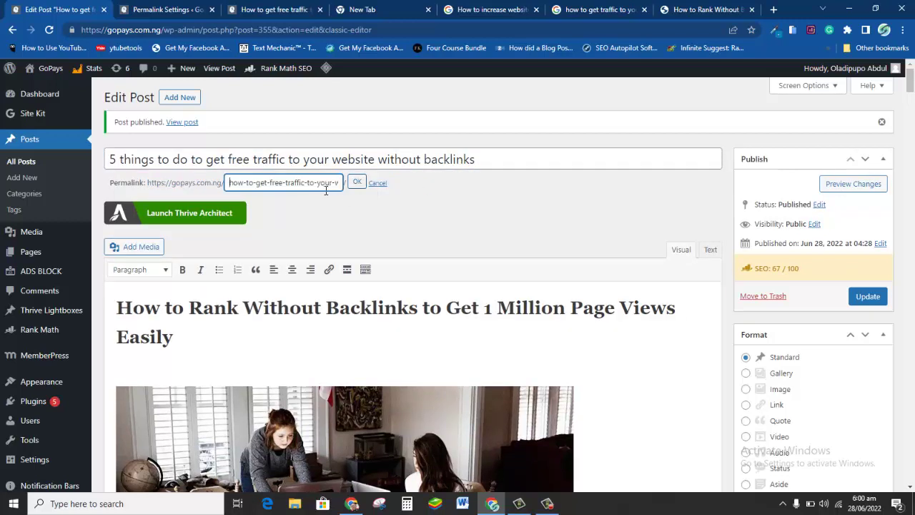
key("ctrl+a")
key("BackSpace")
key("ctrl+v")
left_click(357, 183)
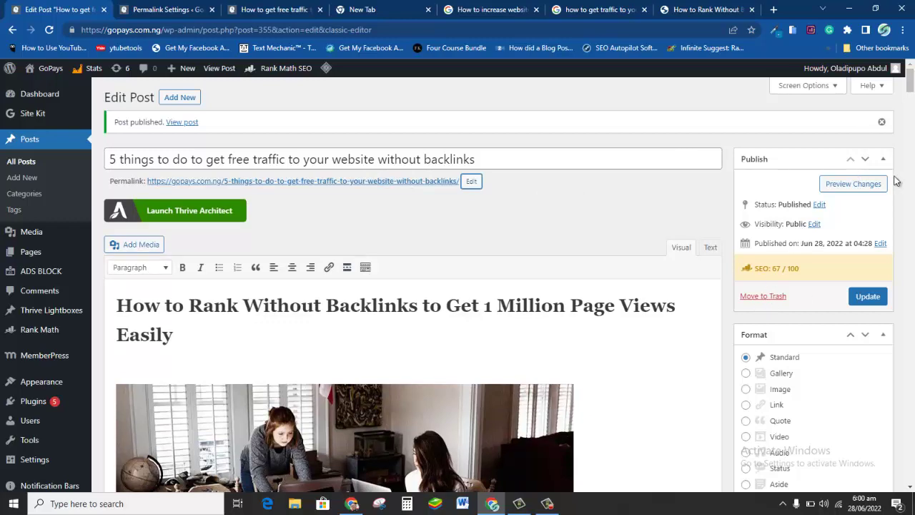
left_click_drag(909, 86, 910, 451)
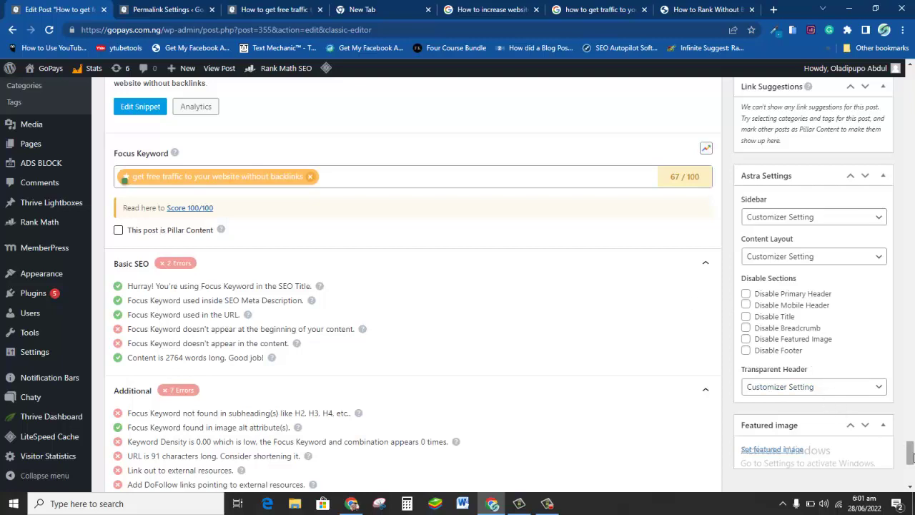
left_click_drag(911, 456, 911, 86)
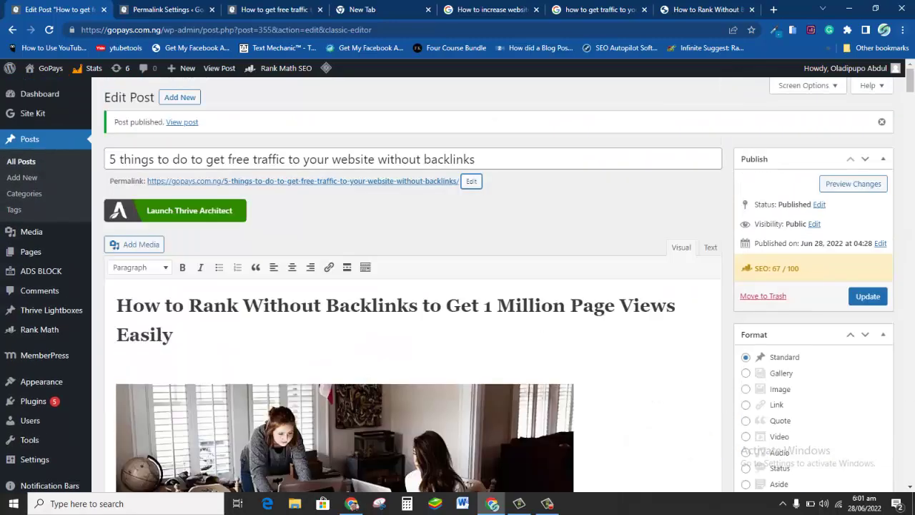
Replace the heading at the start of the post content with the copied title "5 things to do to get free traffic to your website without backlinks".
left_click(214, 306)
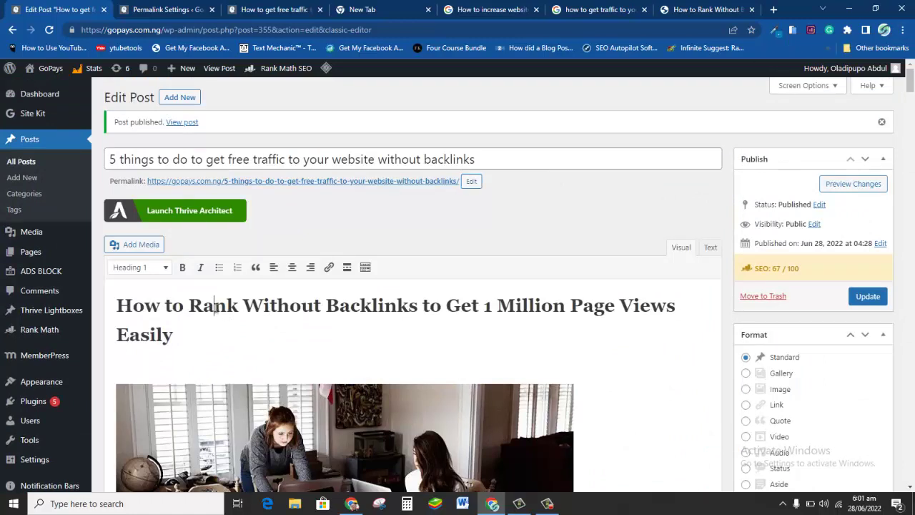
left_click(247, 156)
key("ctrl+a")
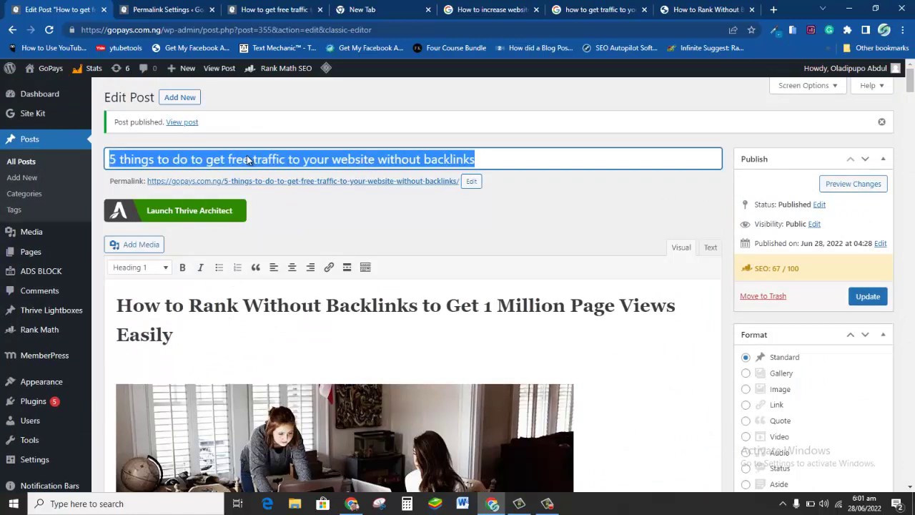
right_click(247, 160)
left_click(271, 194)
left_click(188, 306)
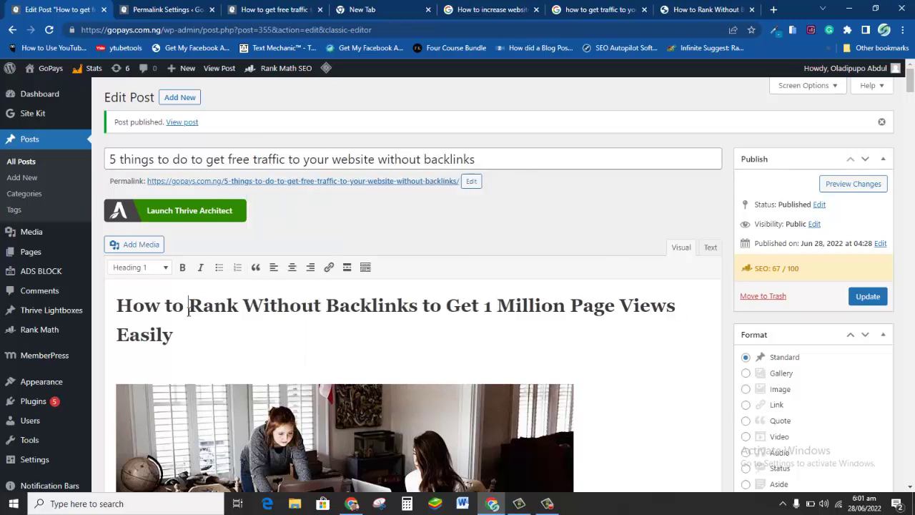
triple_click(188, 306)
right_click(189, 316)
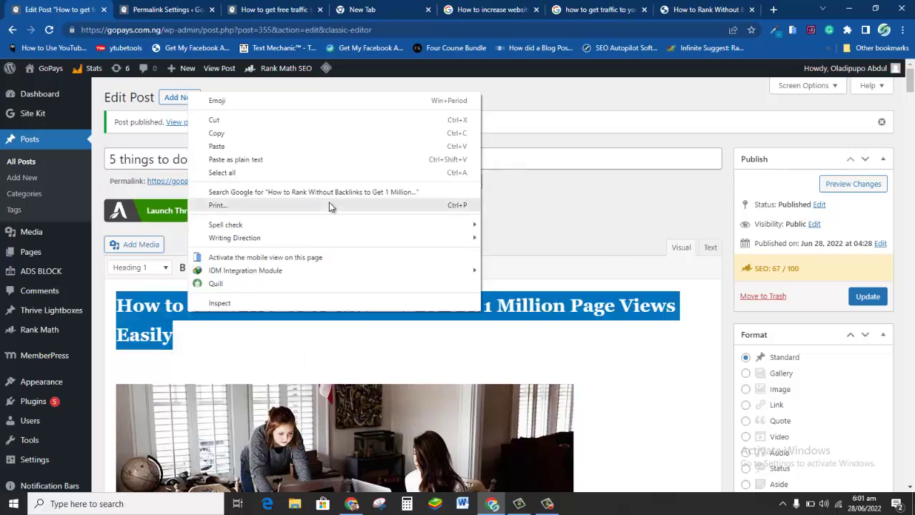
left_click(229, 145)
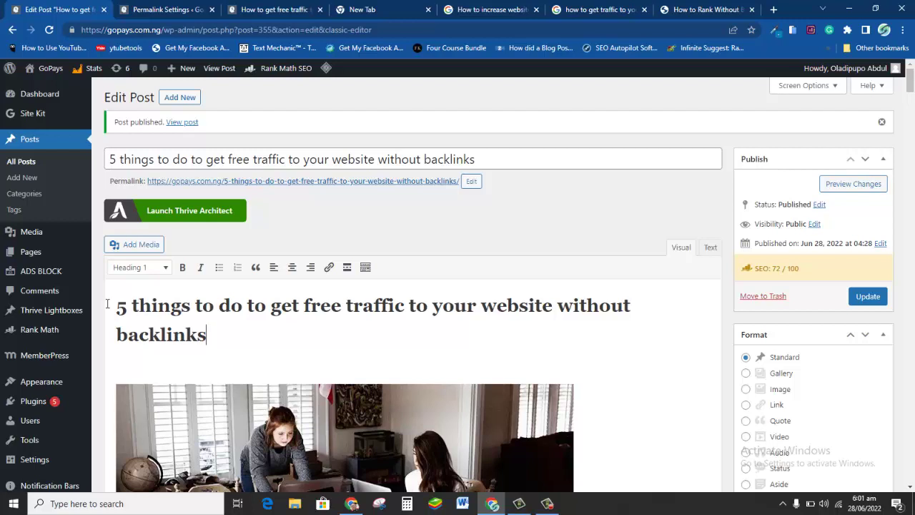
Review the new opening heading and the post's Rank Math Basic SEO and Additional checks.
left_click_drag(119, 307, 224, 356)
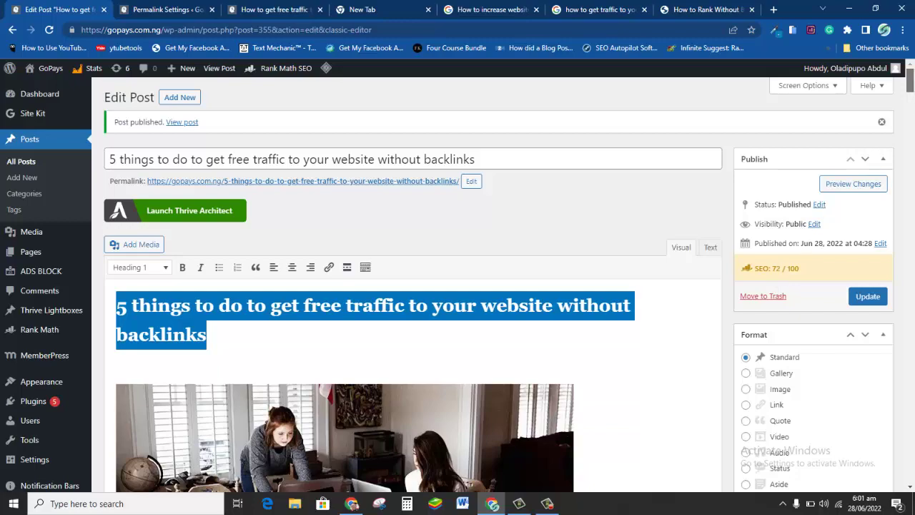
left_click_drag(910, 82, 911, 465)
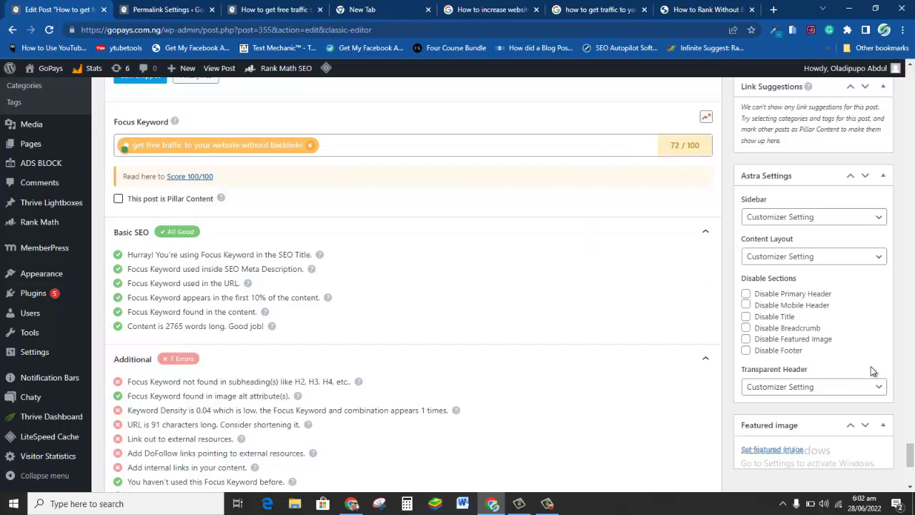
scroll(910, 454, "down", 1)
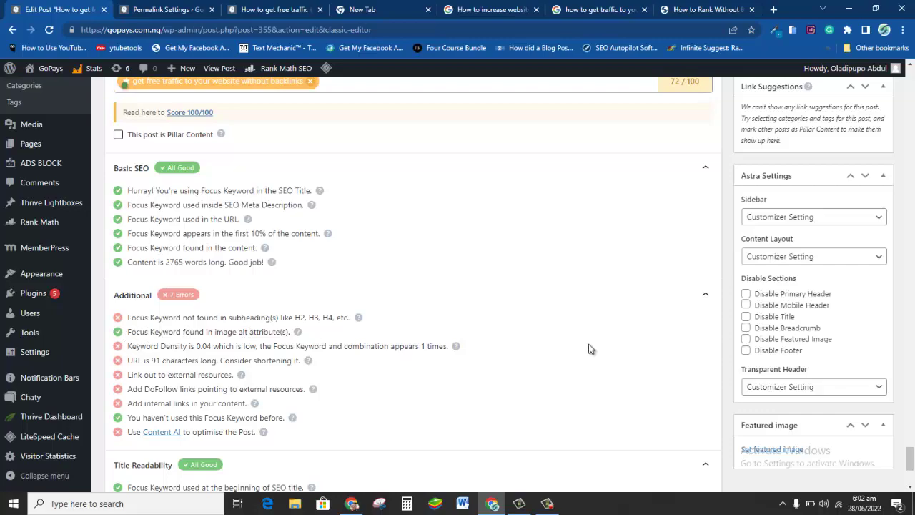
Set the IFTTT WordPress image's alternative text to "5 things to do to get free traffic to your website without backlinks".
left_click_drag(911, 463, 911, 392)
left_click(613, 297)
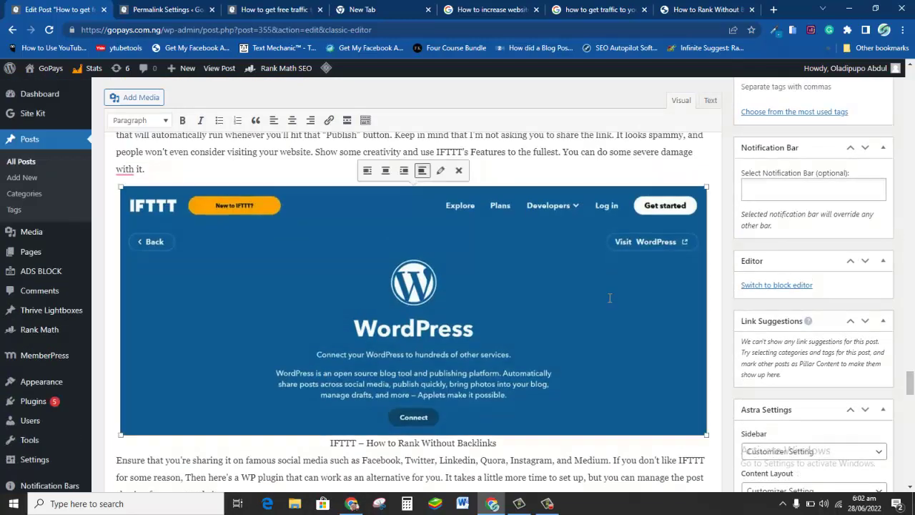
left_click(441, 170)
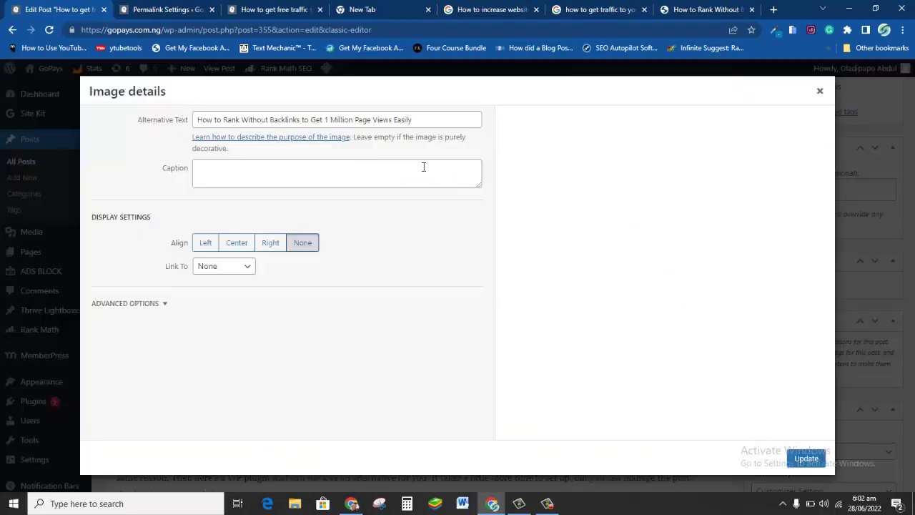
double_click(252, 120)
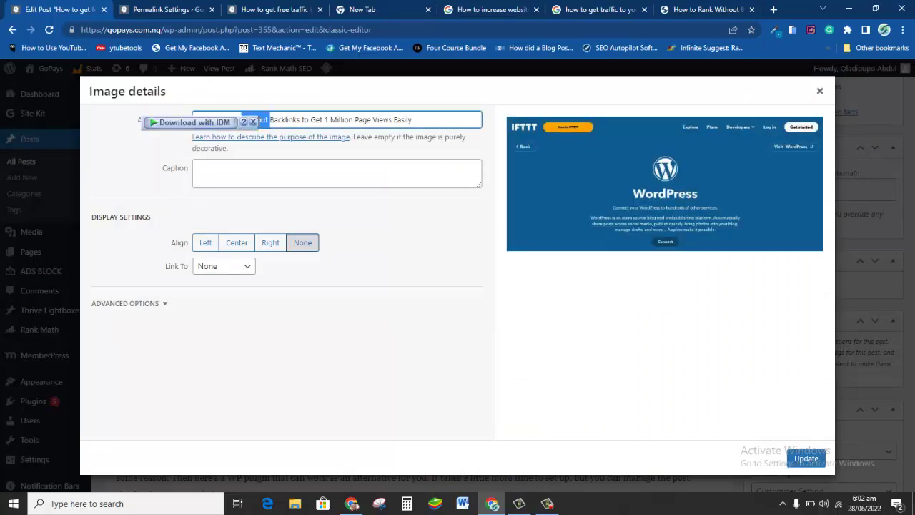
key("ctrl+a")
key("BackSpace")
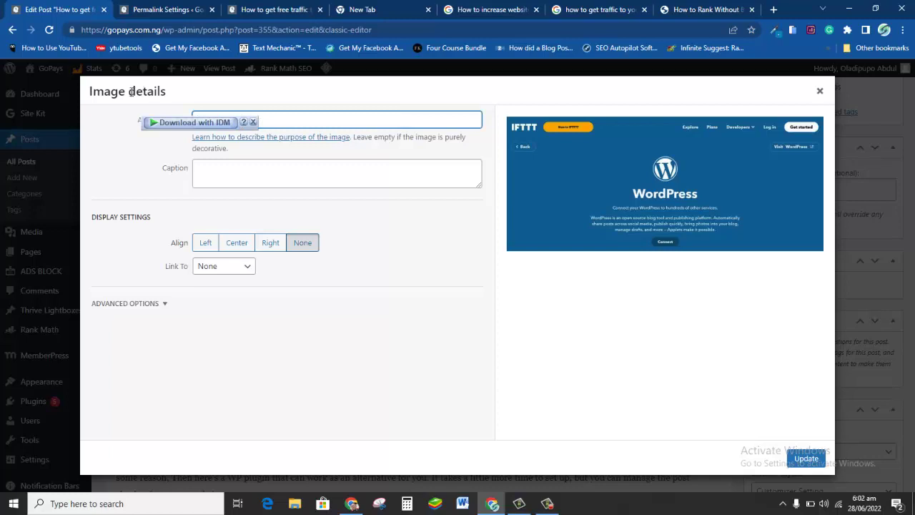
left_click(132, 92)
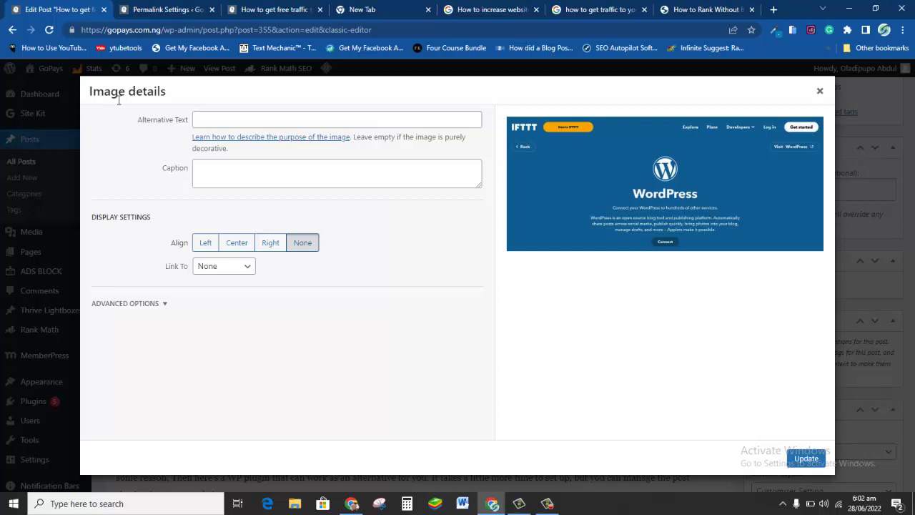
left_click(212, 113)
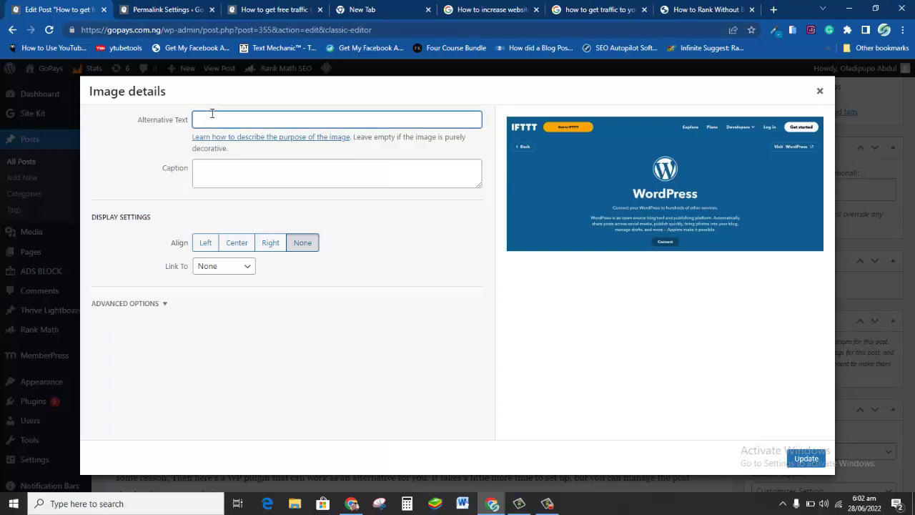
key("ctrl+v")
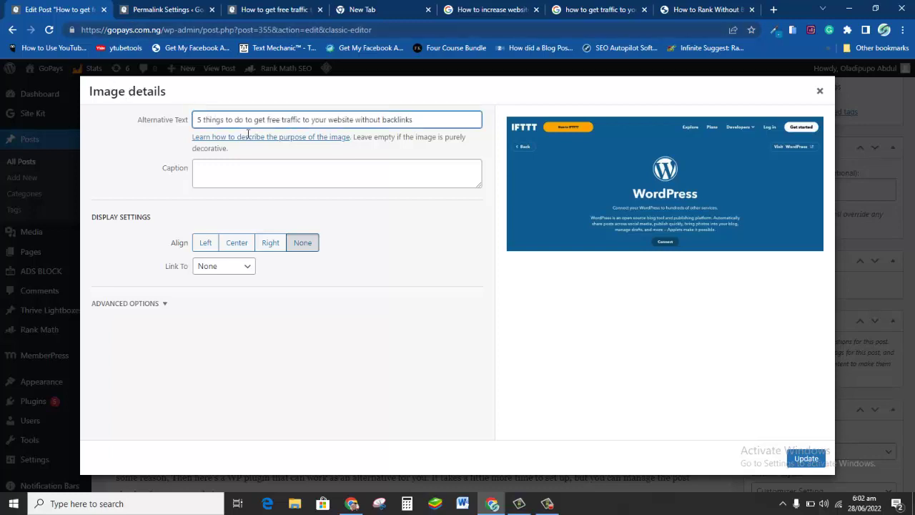
left_click(806, 457)
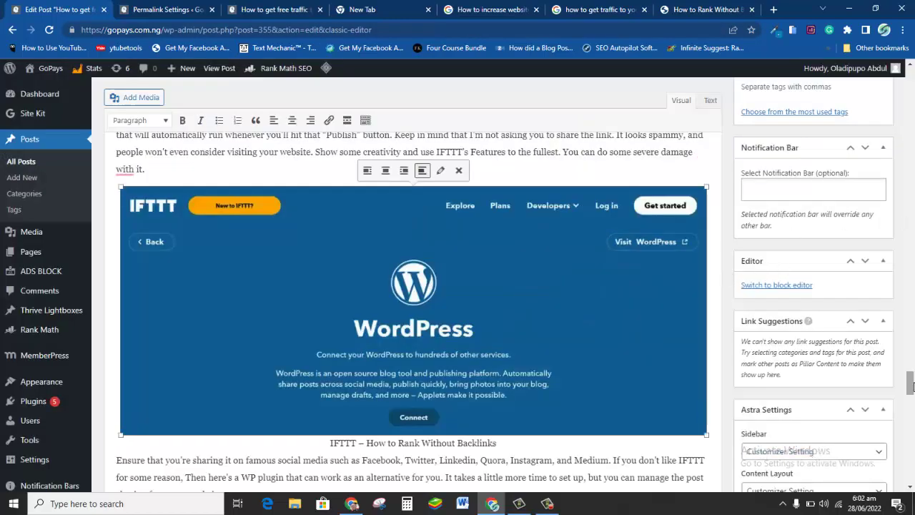
Delete the caption beneath the IFTTT image and insert a blank line before the paragraph starting "Ensure that you're sharing it".
left_click_drag(910, 383, 911, 406)
scroll(910, 406, "up", 4)
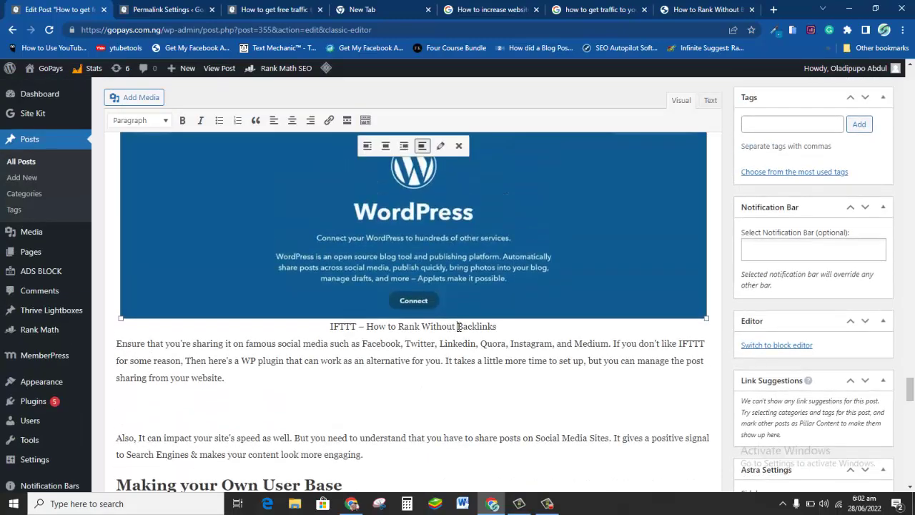
double_click(457, 326)
key("BackSpace")
key("BackSpace")
key("BackSpace")
key("BackSpace")
key("BackSpace")
key("BackSpace")
key("BackSpace")
key("BackSpace")
key("BackSpace")
key("BackSpace")
key("BackSpace")
key("BackSpace")
key("BackSpace")
key("BackSpace")
key("BackSpace")
key("BackSpace")
key("BackSpace")
key("BackSpace")
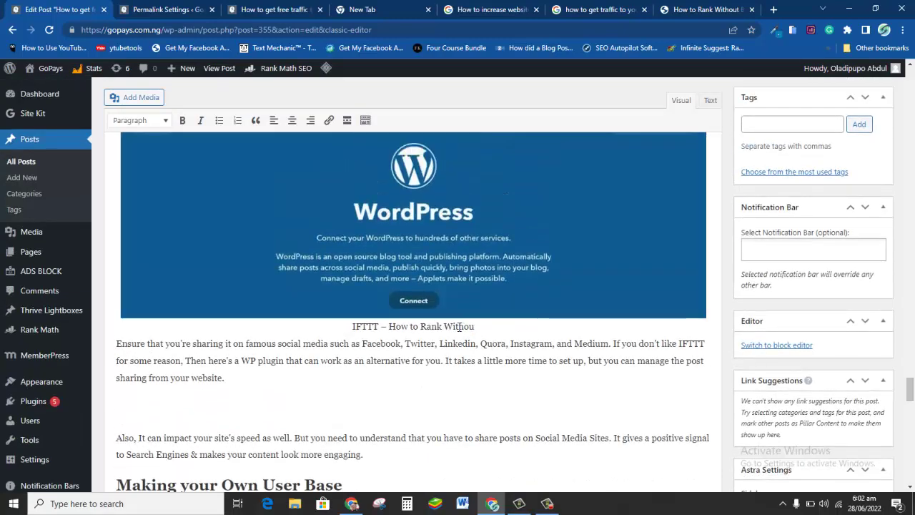
key("BackSpace")
key("BackSpace")
key("BackSpace")
key("BackSpace")
key("BackSpace")
key("BackSpace")
key("BackSpace")
key("BackSpace")
key("BackSpace")
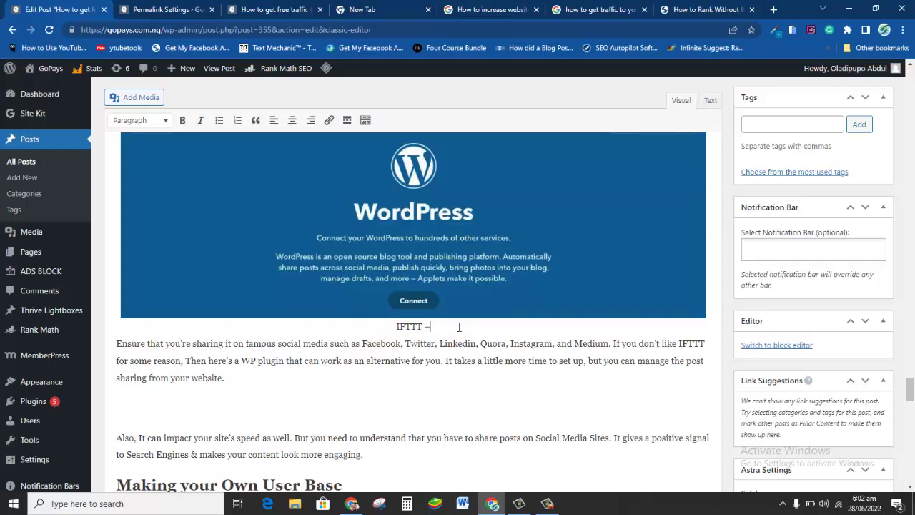
key("BackSpace")
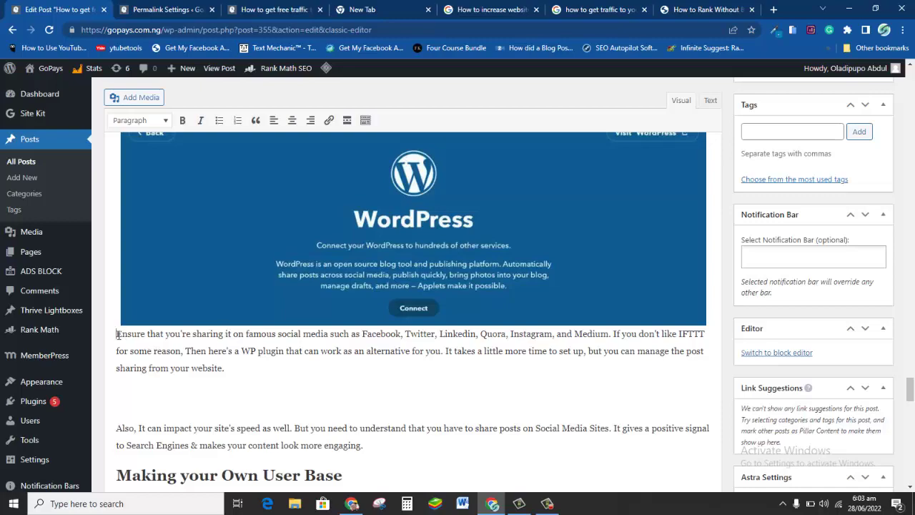
left_click(118, 334)
key("Return")
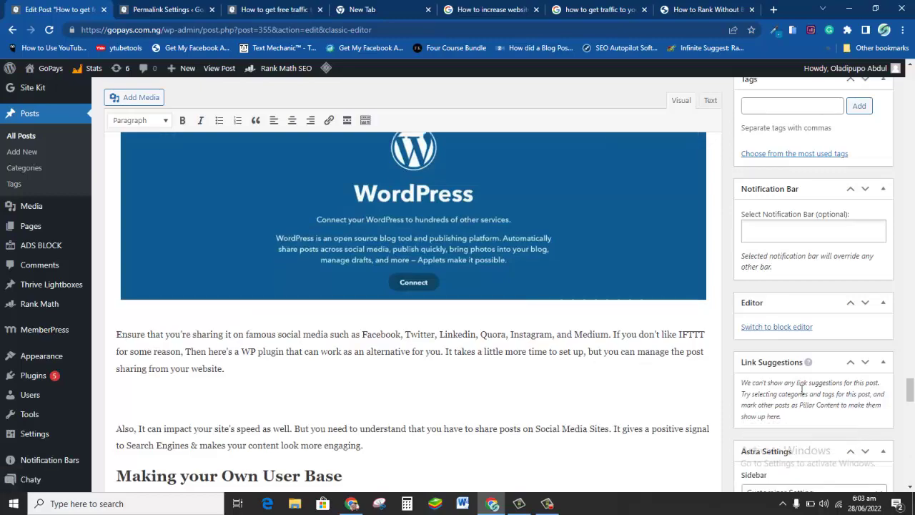
Set the site speed performance report image's alternative text to "5 things to do to get free traffic to your website without backlinks".
scroll(913, 409, "down", 15)
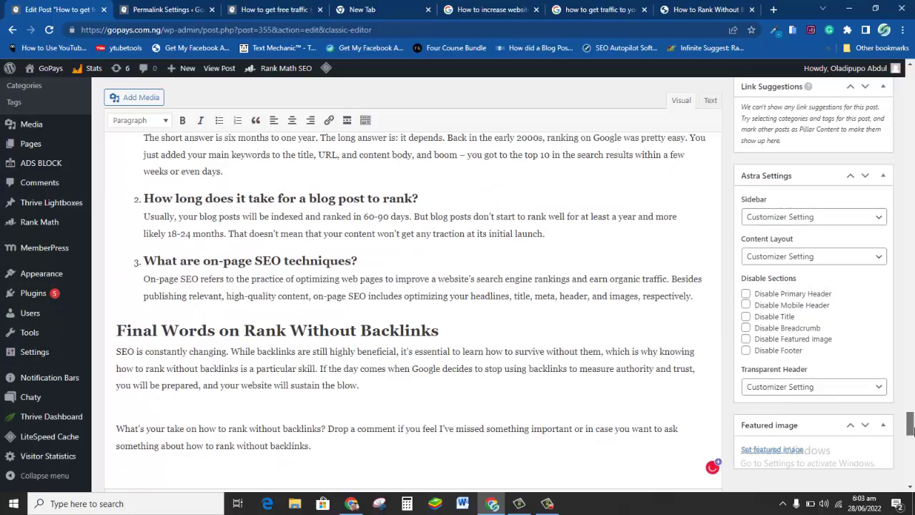
left_click_drag(910, 421, 909, 335)
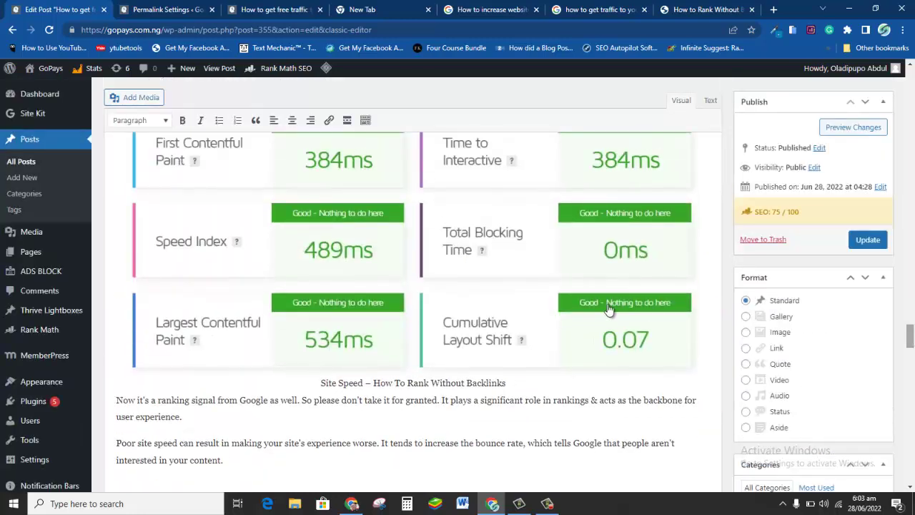
left_click(572, 307)
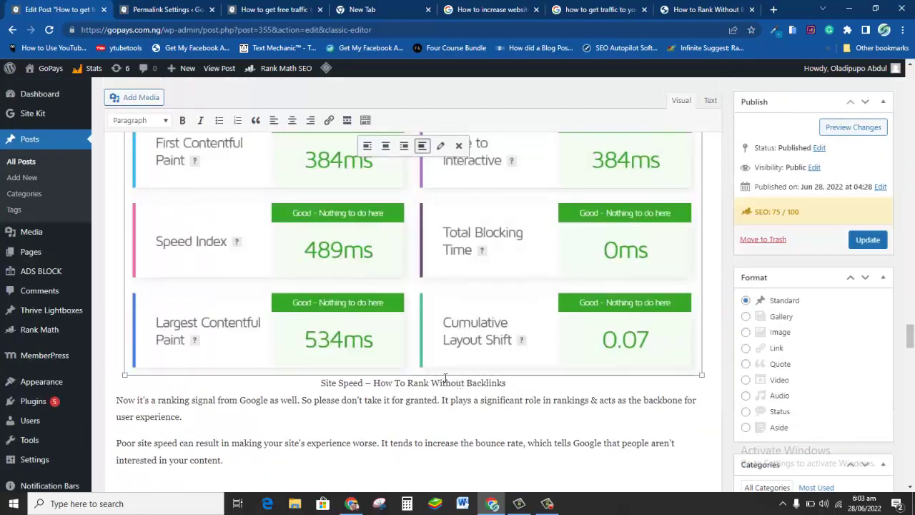
left_click(440, 146)
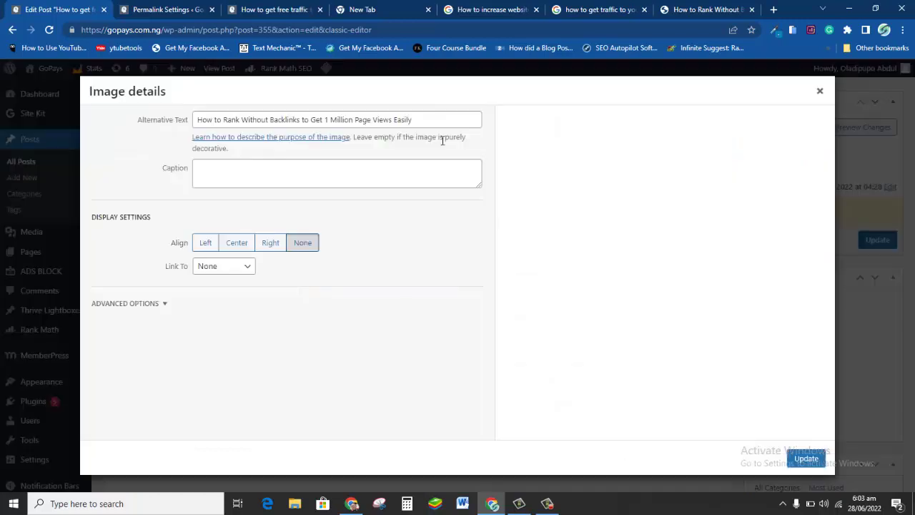
double_click(264, 120)
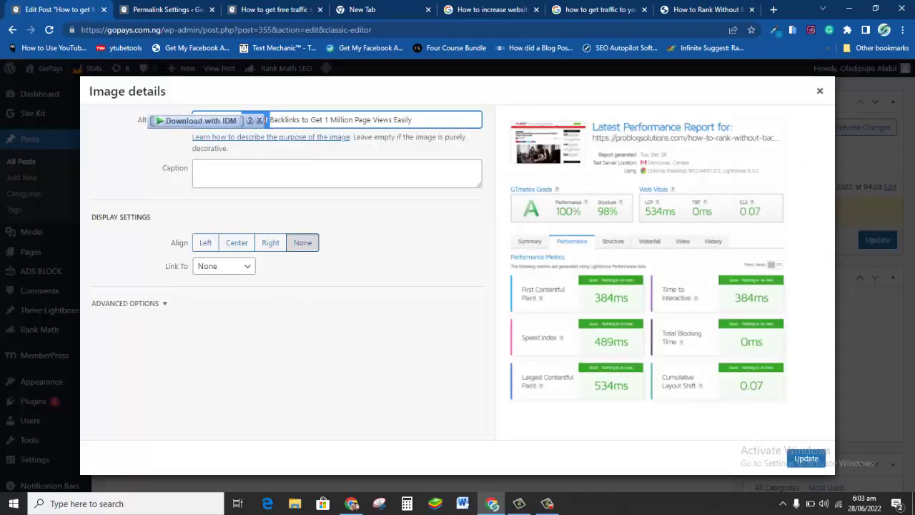
key("ctrl+a")
key("BackSpace")
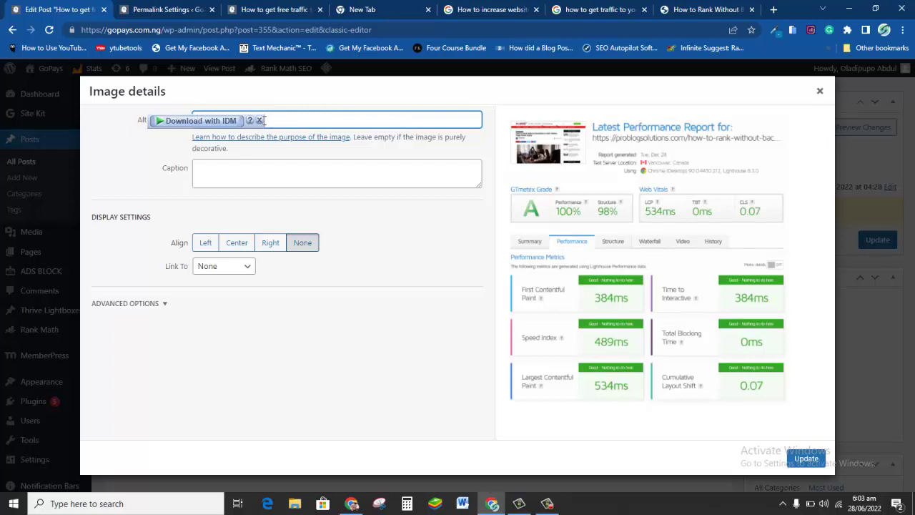
type("How to get free traffic to your website without backlinks")
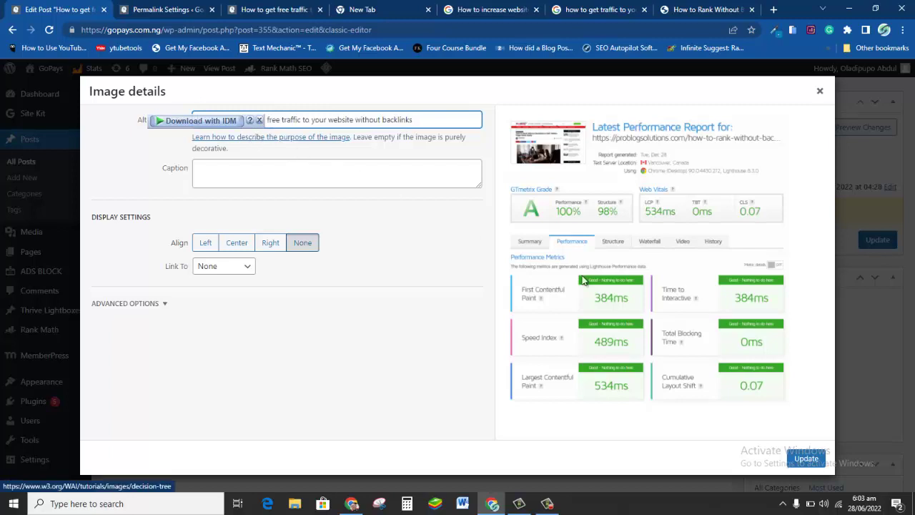
left_click(808, 461)
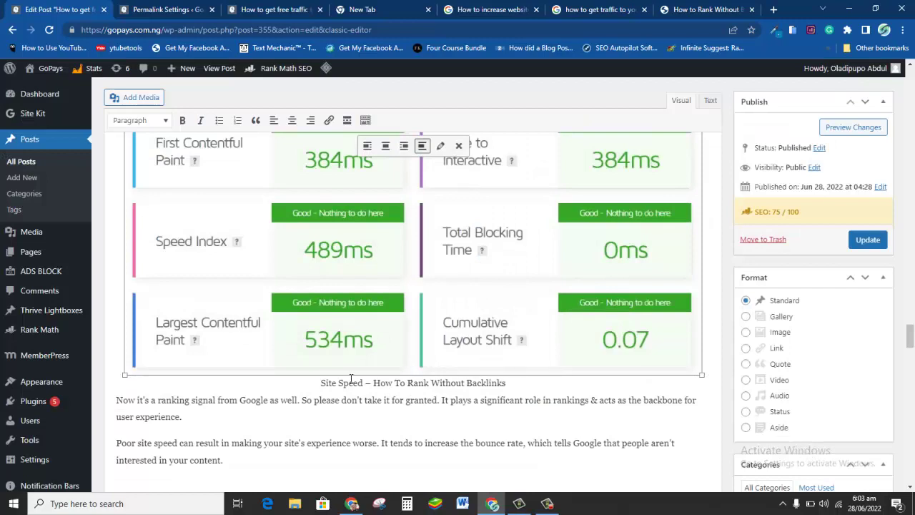
scroll(911, 334, "up", 5)
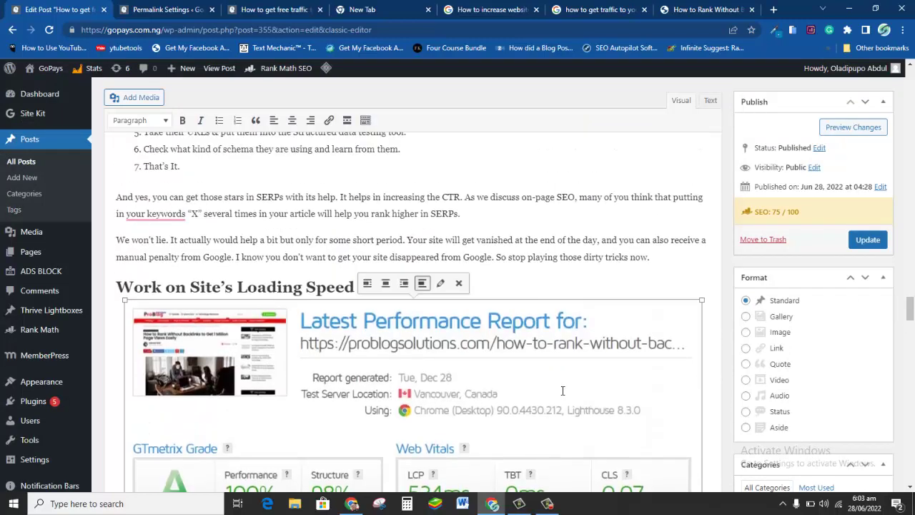
Add an empty paragraph below the bulleted list of ways to rank without backlinks.
left_click_drag(910, 307, 911, 244)
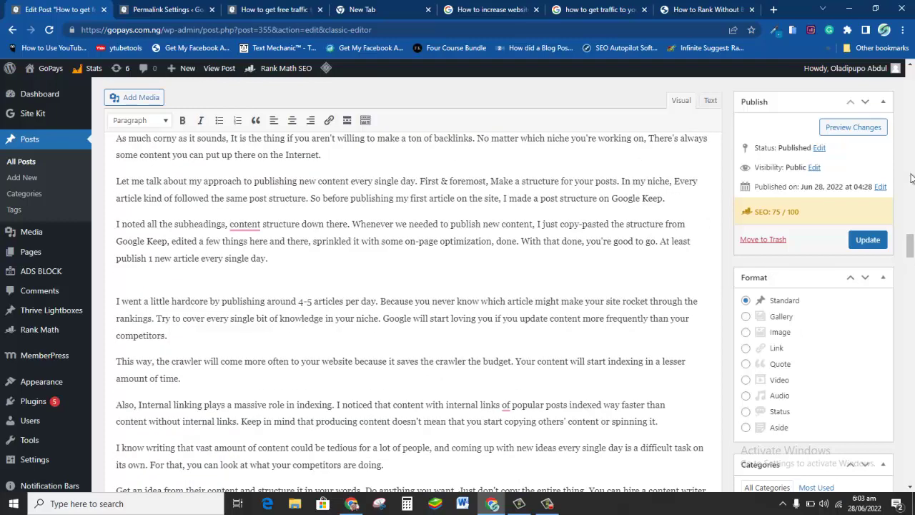
mouse_move(910, 132)
left_mouse_down()
mouse_move(912, 107)
mouse_move(911, 120)
left_mouse_up()
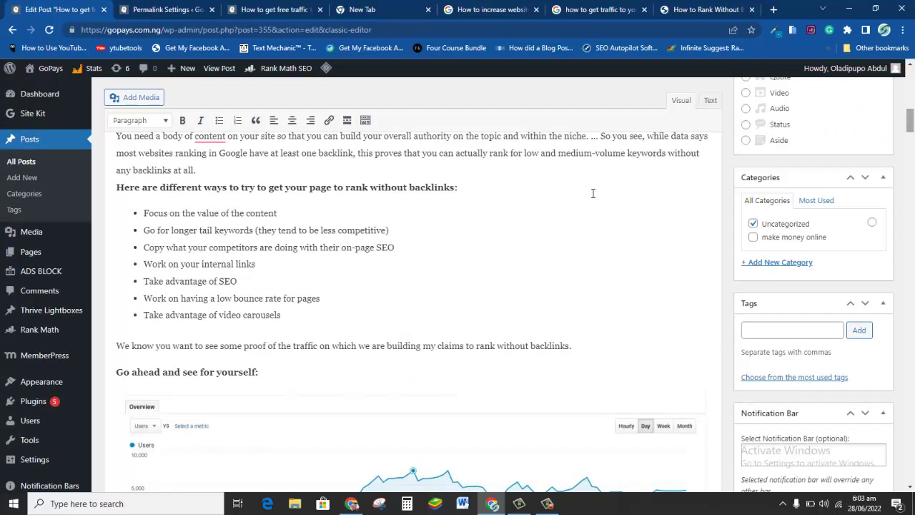
left_click(294, 313)
key("Return")
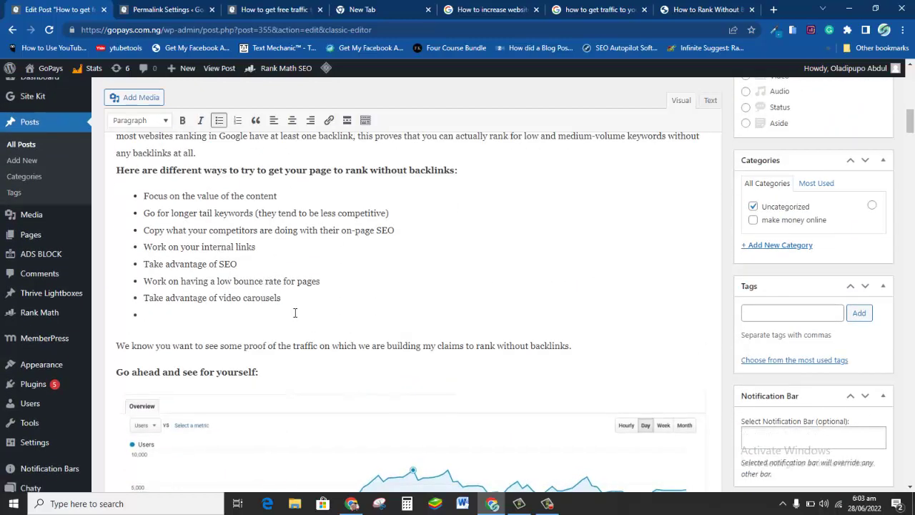
key("Return")
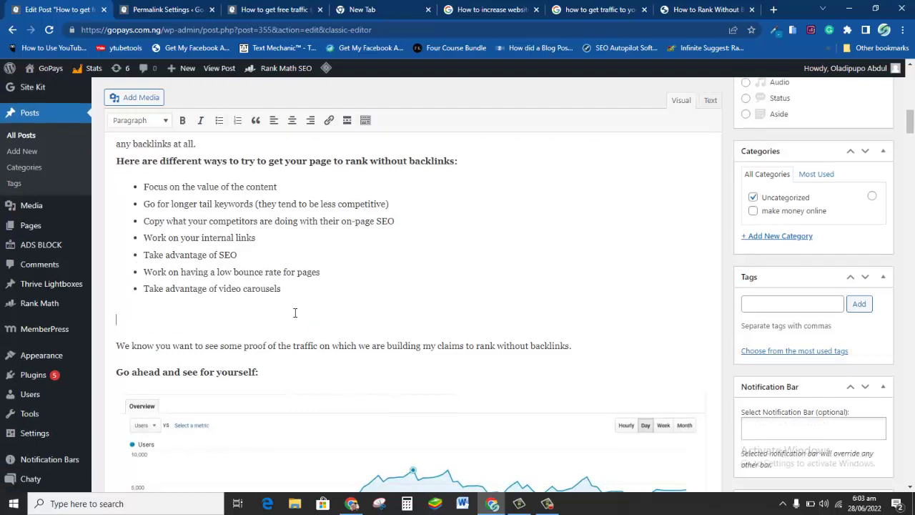
Search StockPack for "search engine" and download the image of a man's hands touching a smartphone to the media library.
left_click(139, 100)
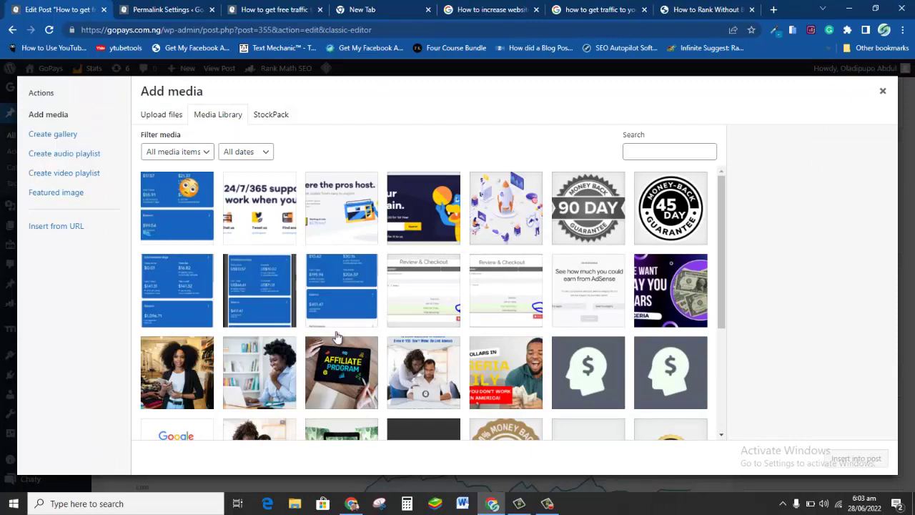
left_click_drag(722, 225, 702, 188)
left_click(278, 116)
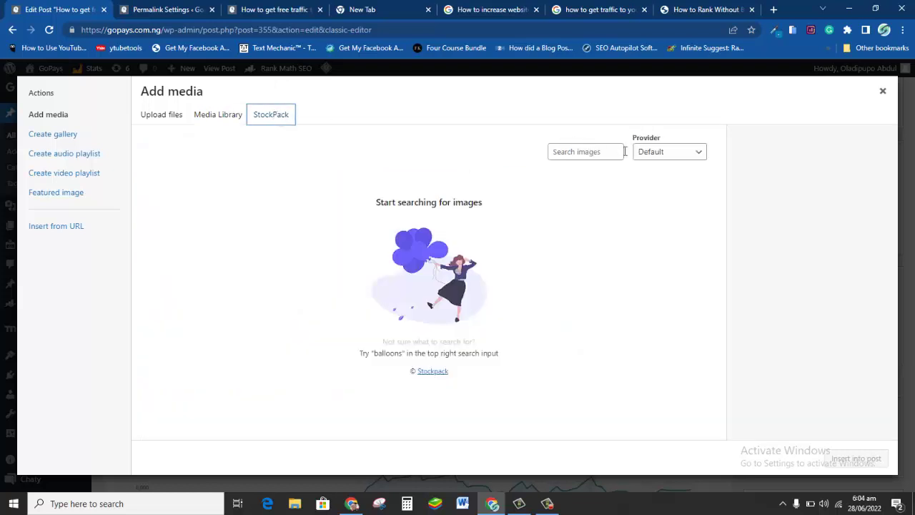
left_click(588, 159)
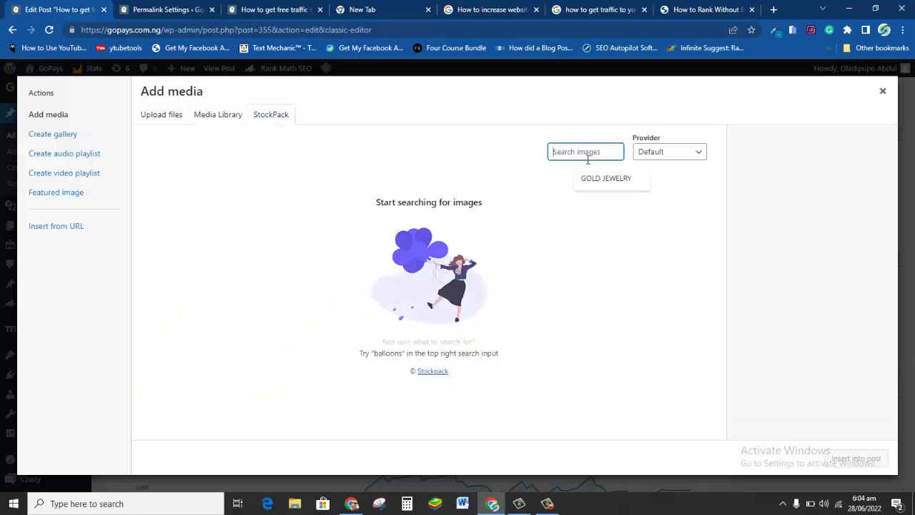
type("search e")
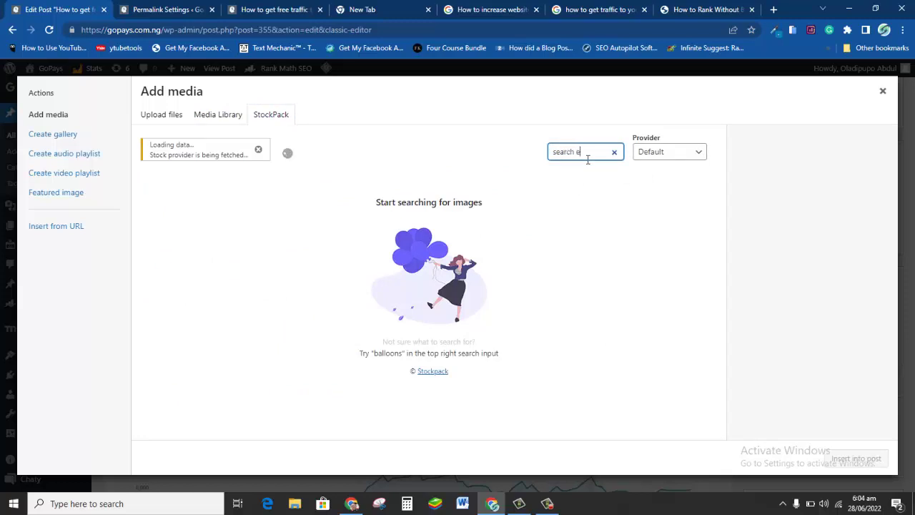
type("ngine")
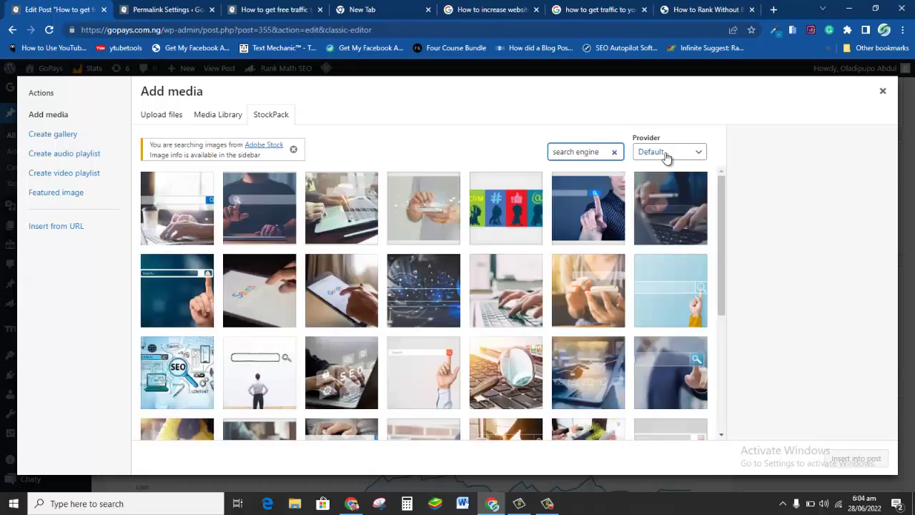
left_click(432, 206)
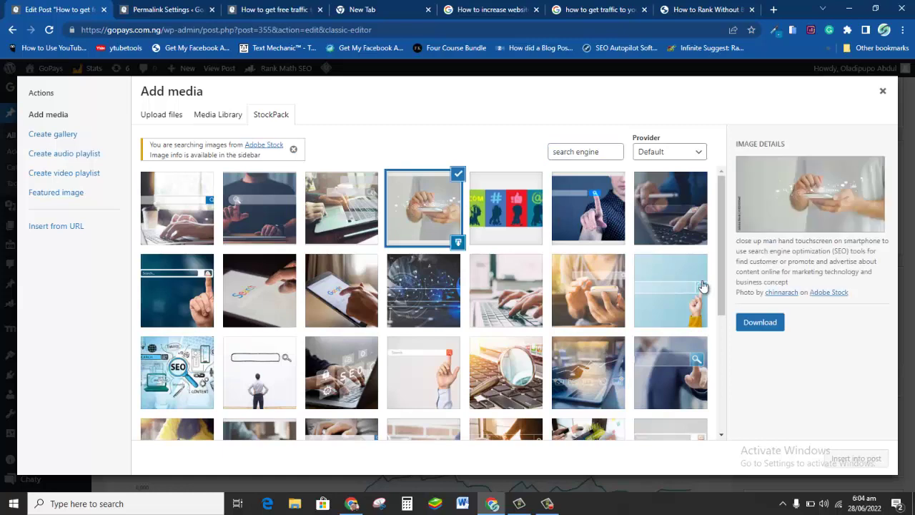
left_click(759, 322)
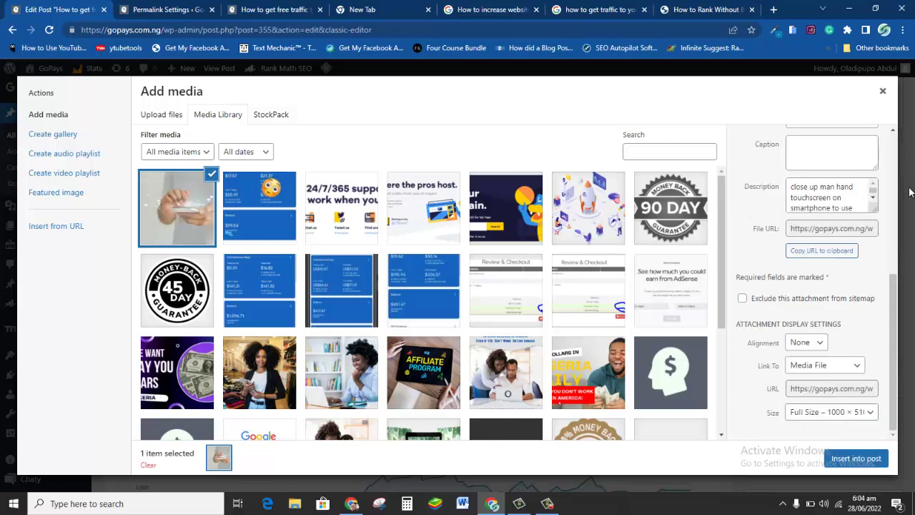
Set the image's alt text and description to "5 things to do to get free traffic to your website without backlinks".
scroll(899, 289, "up", 3)
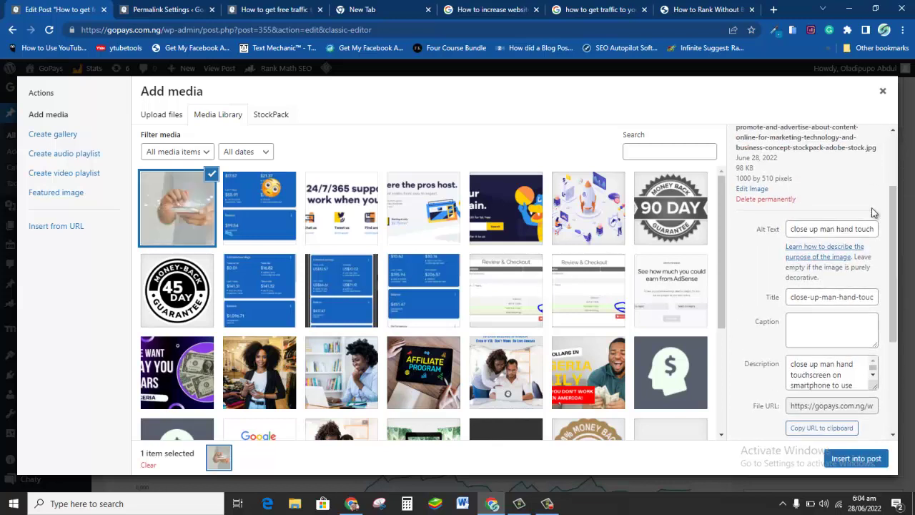
triple_click(831, 230)
key("BackSpace")
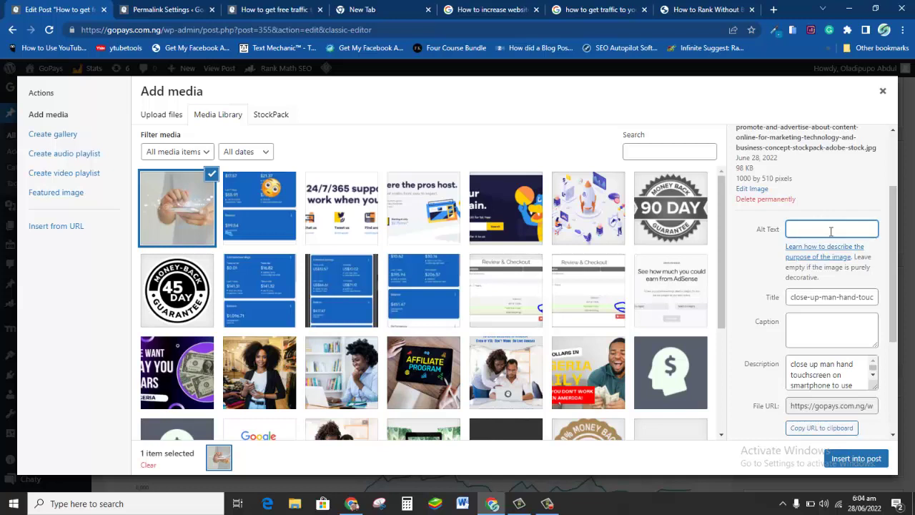
type("5 things to do to get free traffic to your website without backlinks")
triple_click(833, 298)
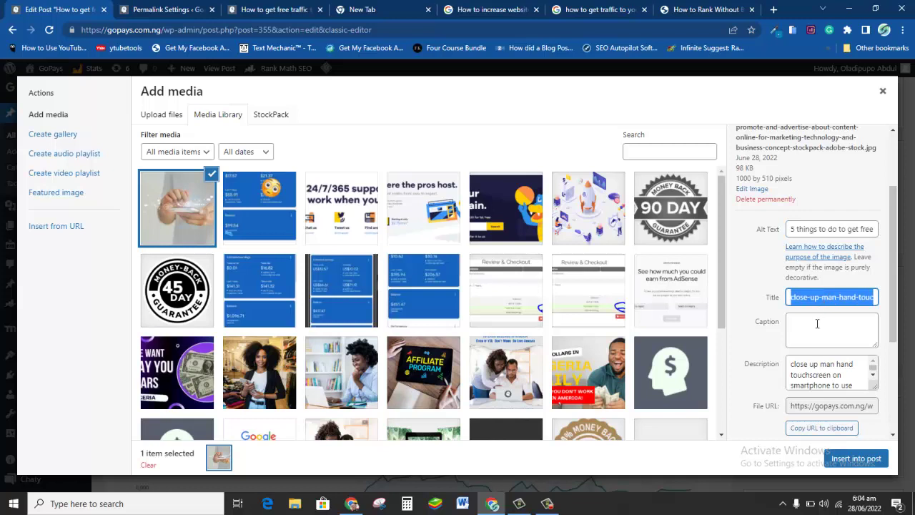
triple_click(833, 369)
key("BackSpace")
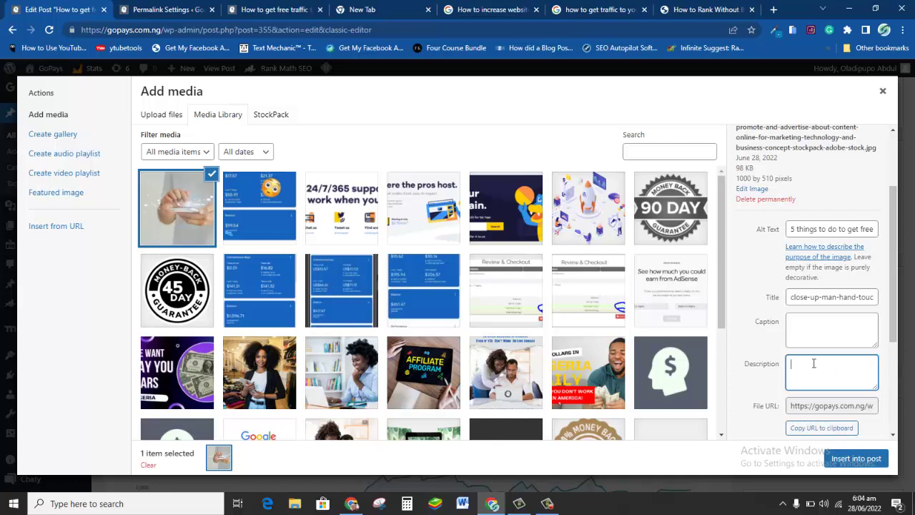
key("ctrl+v")
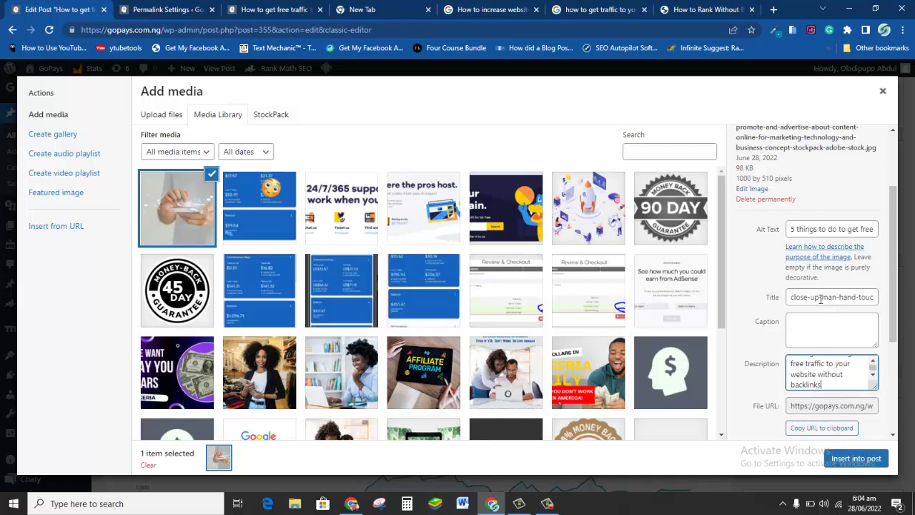
Set the image's title to "5 things to do to get free traffic to your website without backlinks" and insert the image into the post.
left_click(845, 297)
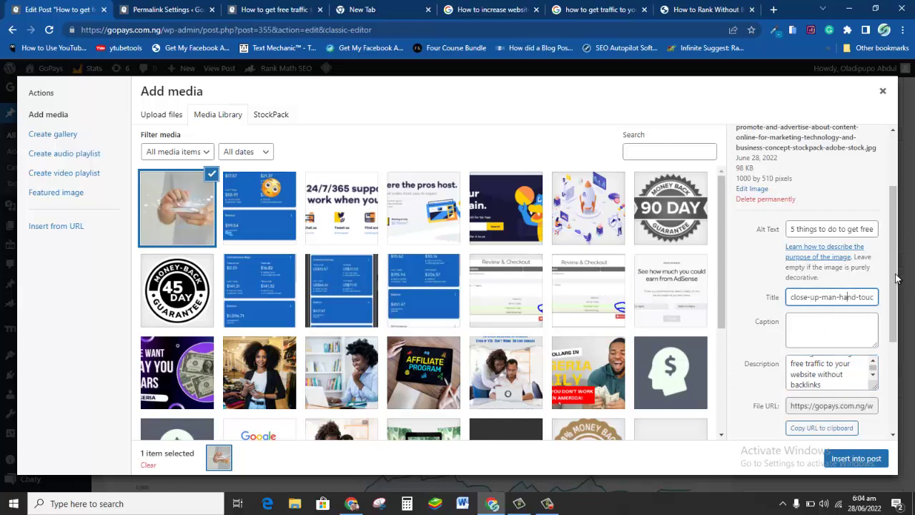
left_click_drag(895, 279, 901, 320)
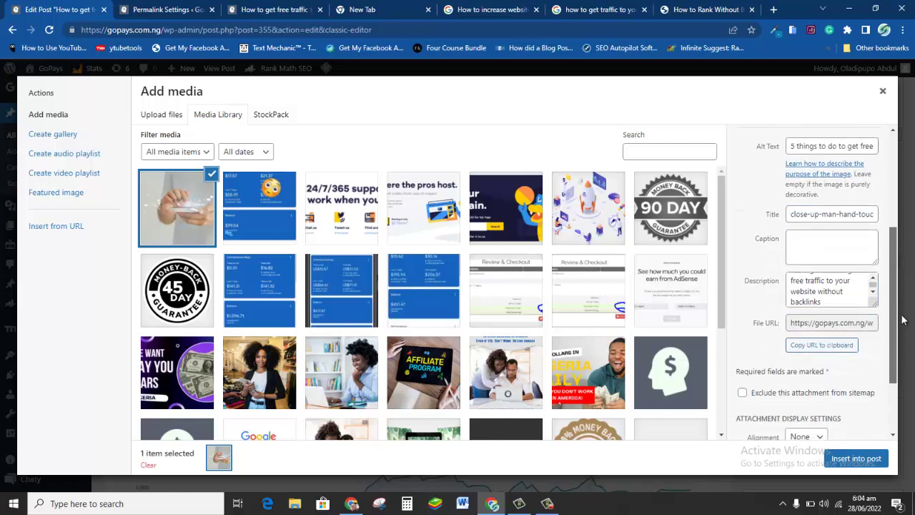
double_click(829, 209)
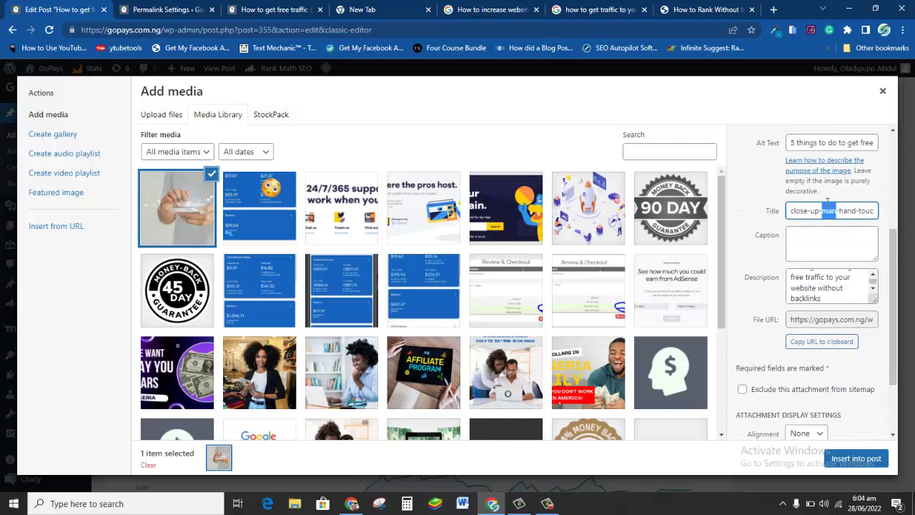
left_click(827, 207)
key("ctrl+a")
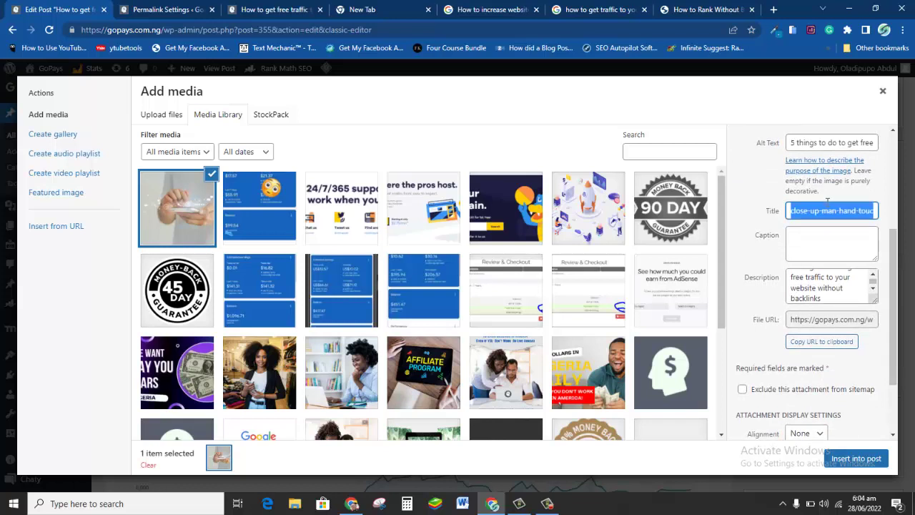
key("ctrl+v")
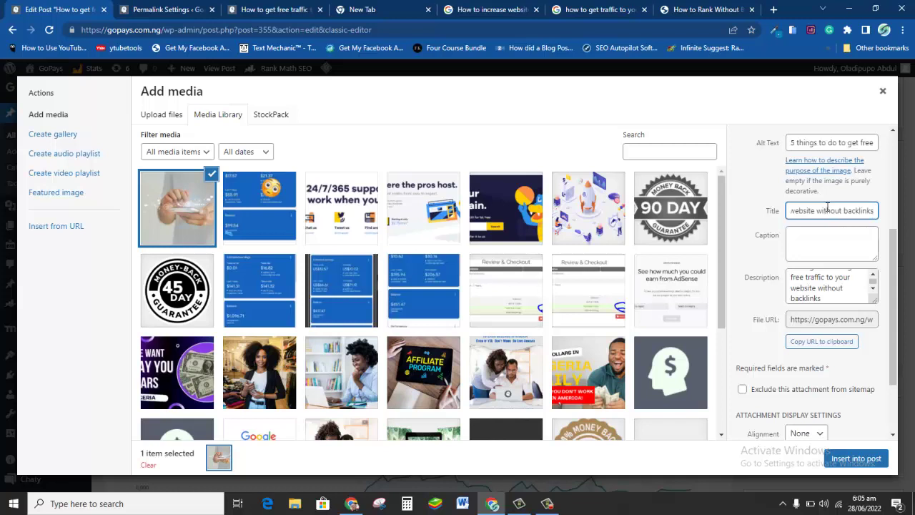
left_click_drag(892, 330, 899, 374)
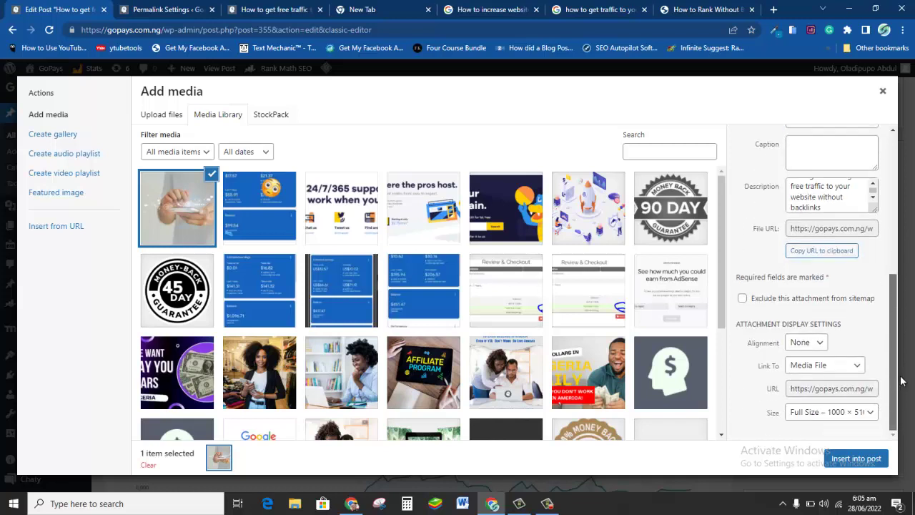
left_click(851, 457)
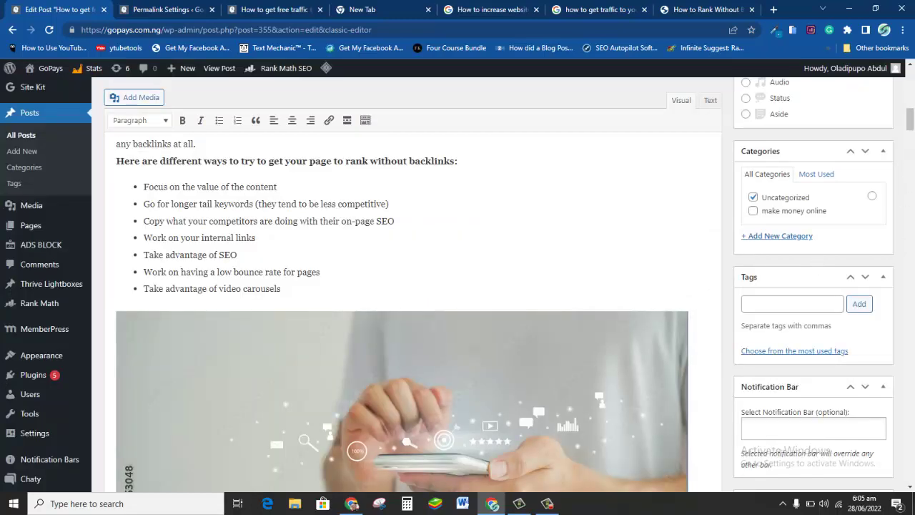
Review the post's Basic SEO and Additional checks, and locate the IFTTT mention under "Content Sharing is Key".
left_click_drag(910, 120, 910, 460)
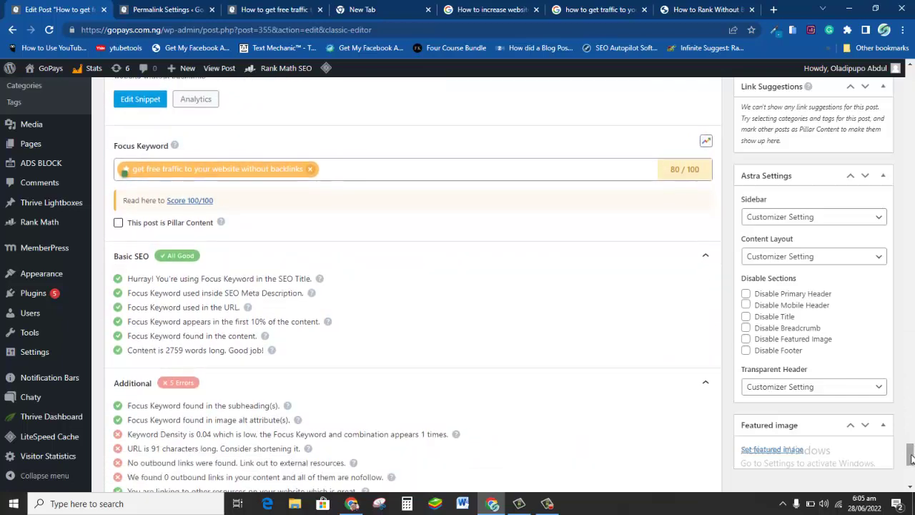
scroll(648, 385, "down", 3)
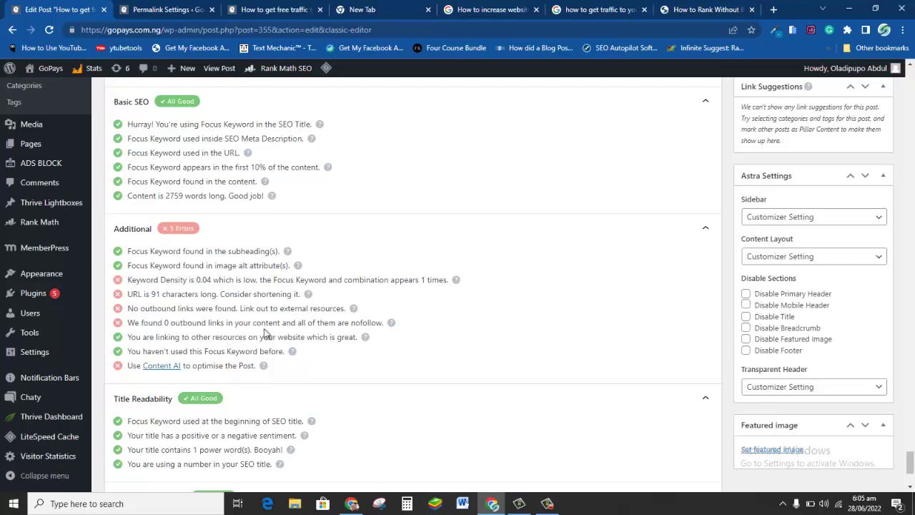
left_click_drag(910, 463, 911, 374)
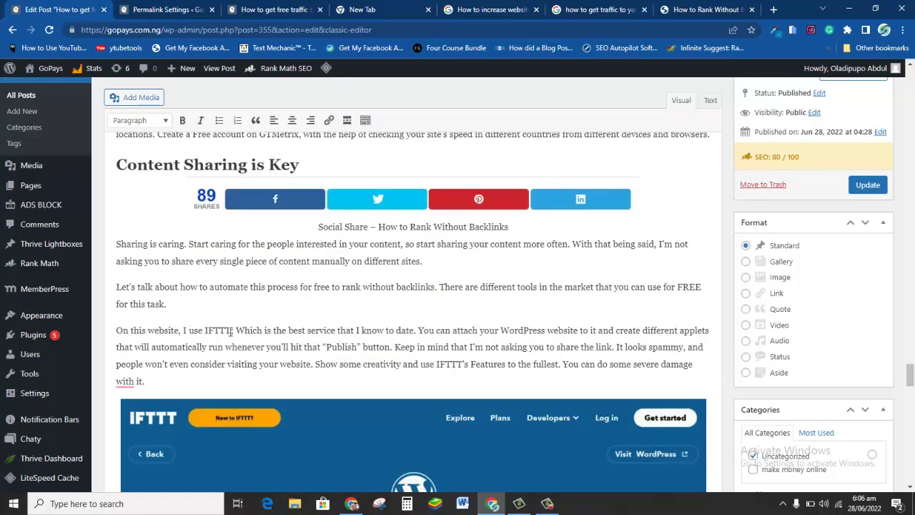
left_click_drag(231, 331, 206, 331)
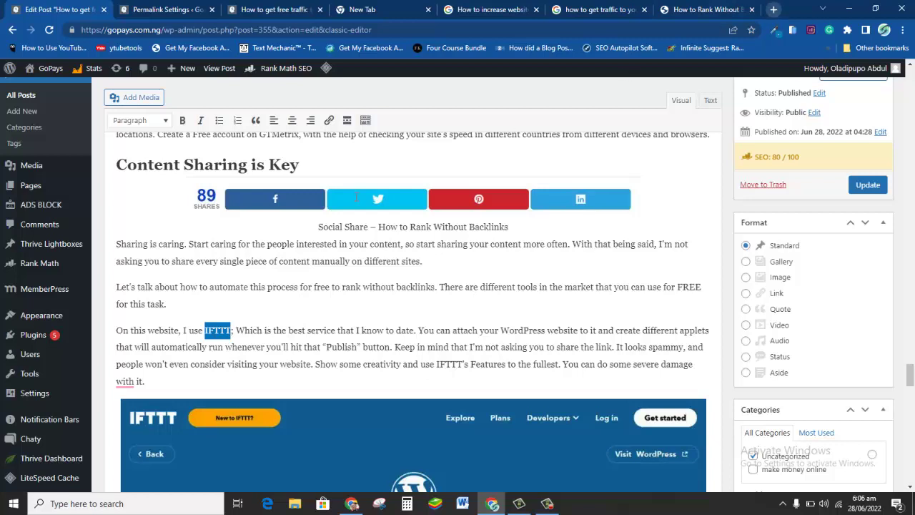
right_click(219, 333)
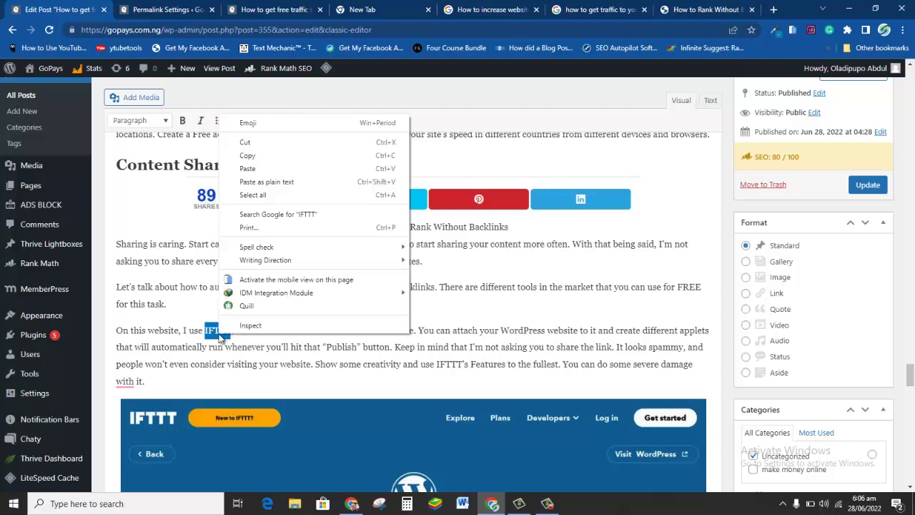
left_click(217, 333)
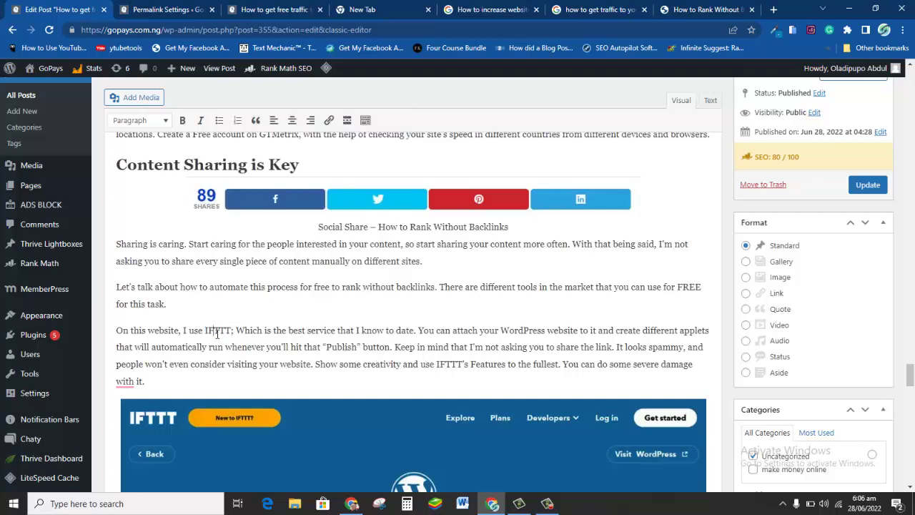
Link the word IFTTT in the "On this website, I use" paragraph to ifttt.com.
left_click_drag(231, 333, 202, 333)
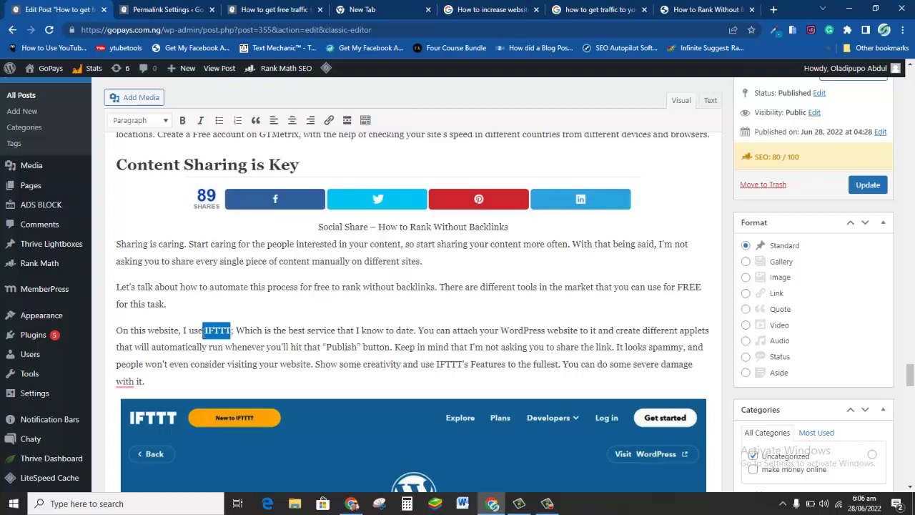
left_click(328, 122)
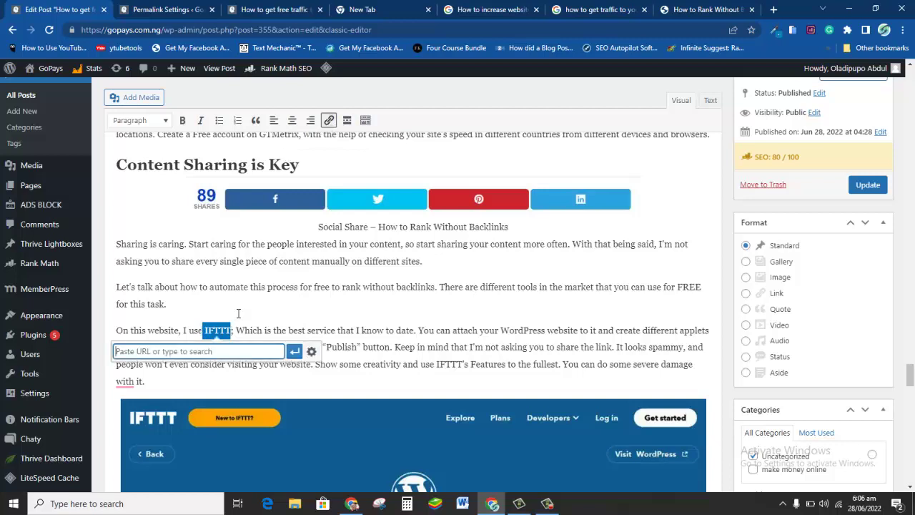
left_click(215, 350)
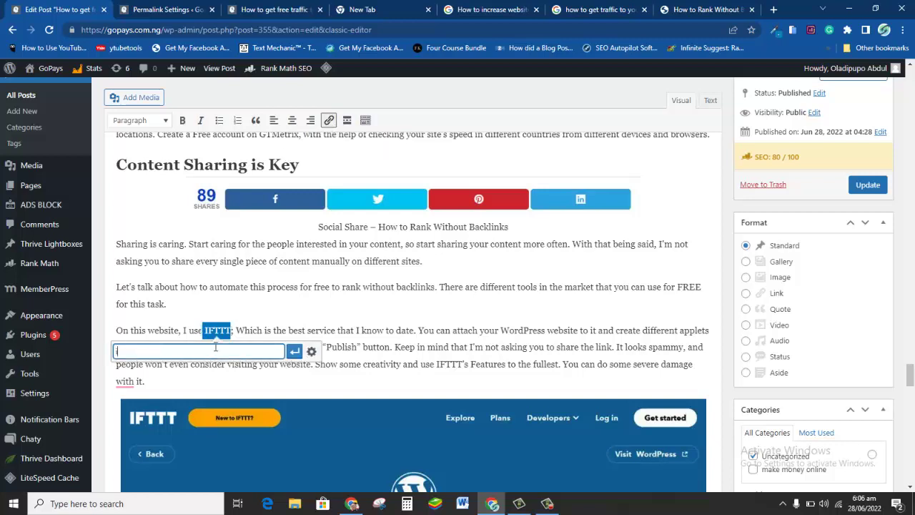
type("ifttt.com")
key("Return")
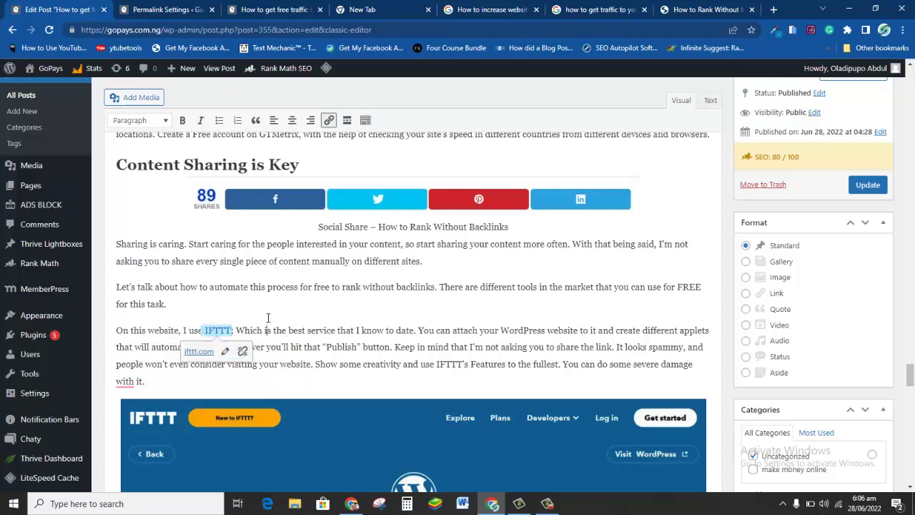
left_click(268, 318)
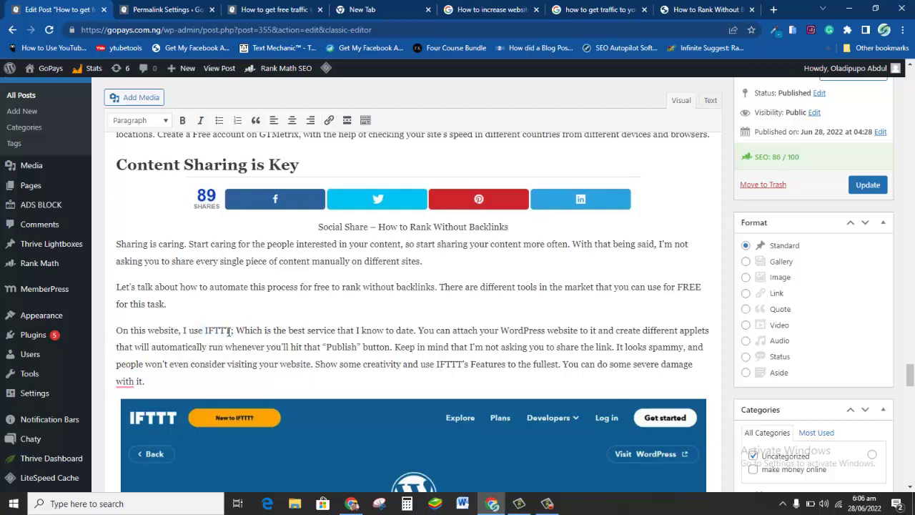
left_click(214, 331)
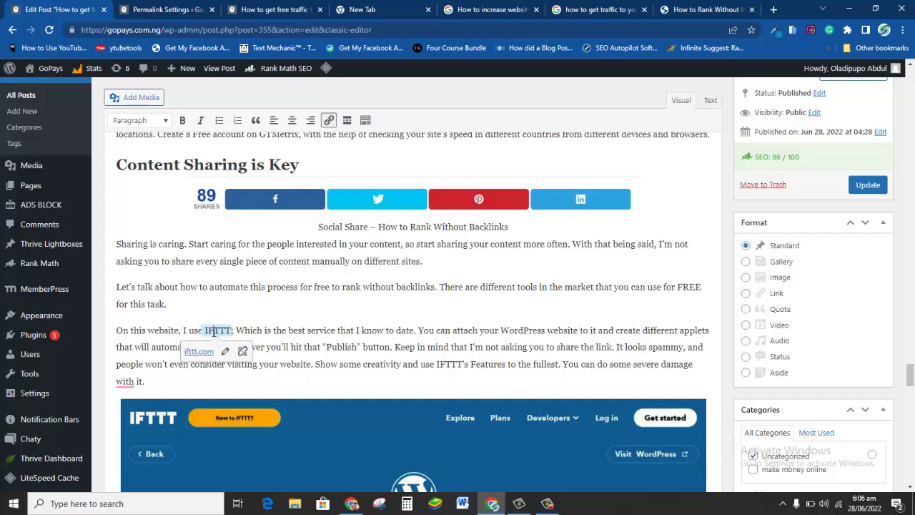
Add the line "Read on how to get traffic here" below the closing paragraph of the post.
left_click(435, 329)
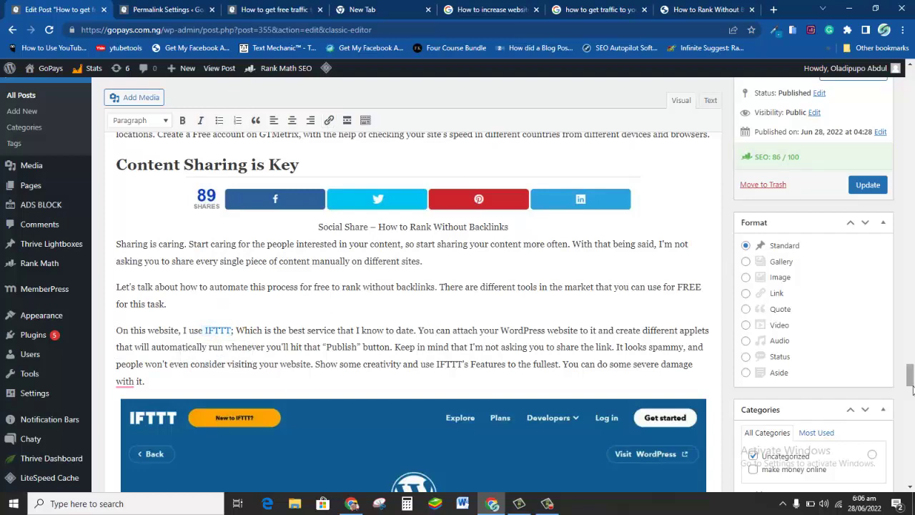
left_click_drag(911, 390, 910, 470)
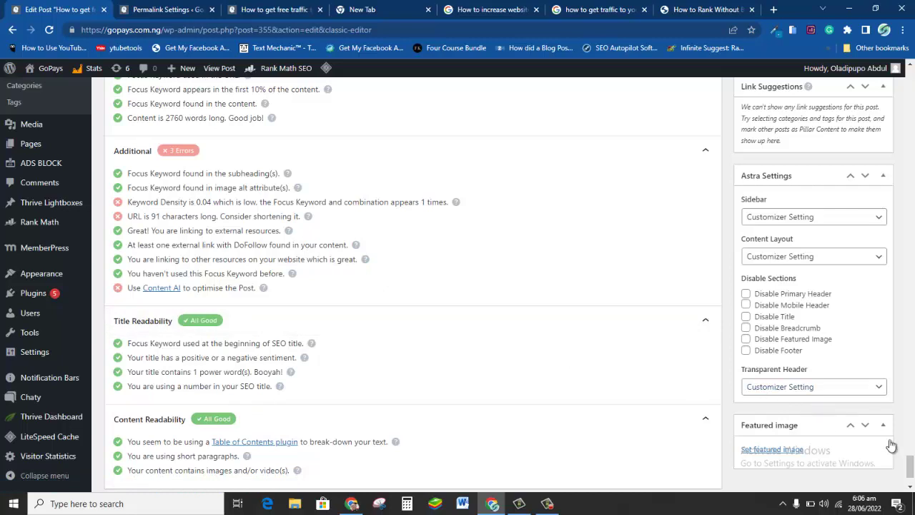
left_click_drag(909, 463, 911, 464)
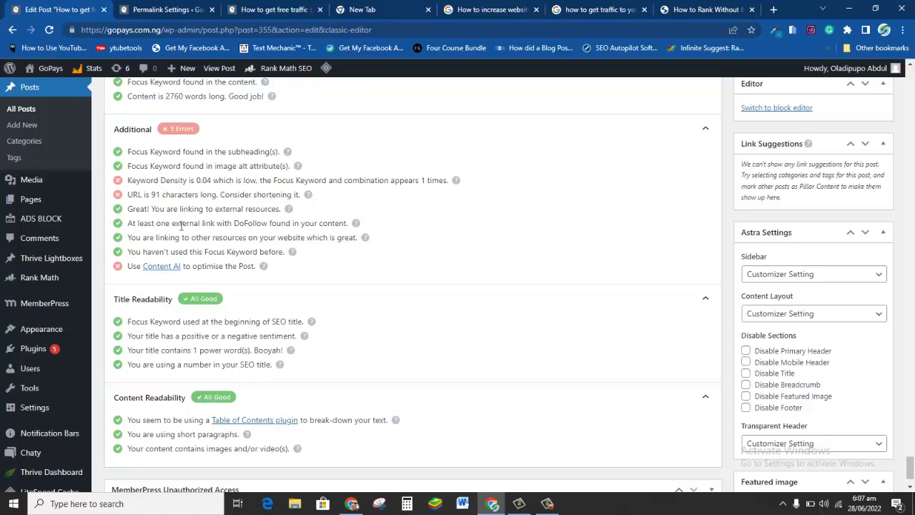
left_click_drag(910, 461, 910, 433)
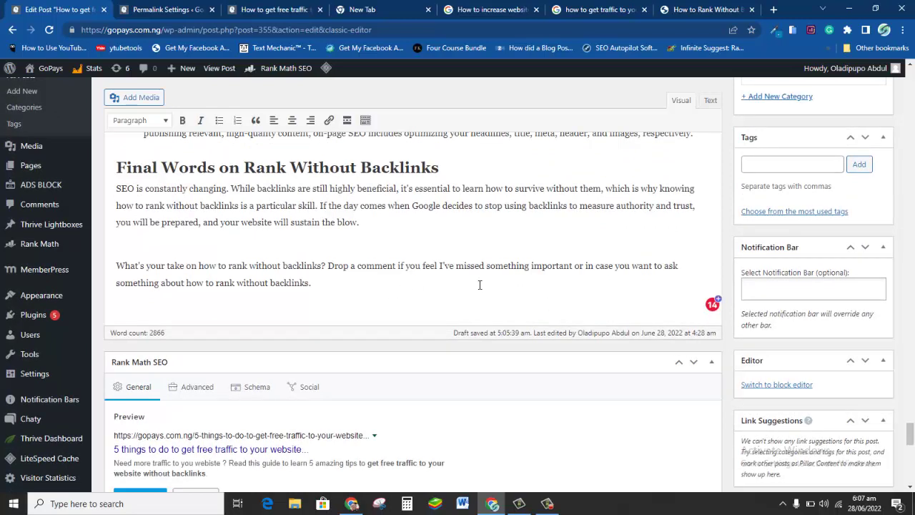
mouse_move(910, 433)
left_mouse_down()
mouse_move(910, 405)
mouse_move(910, 437)
left_mouse_up()
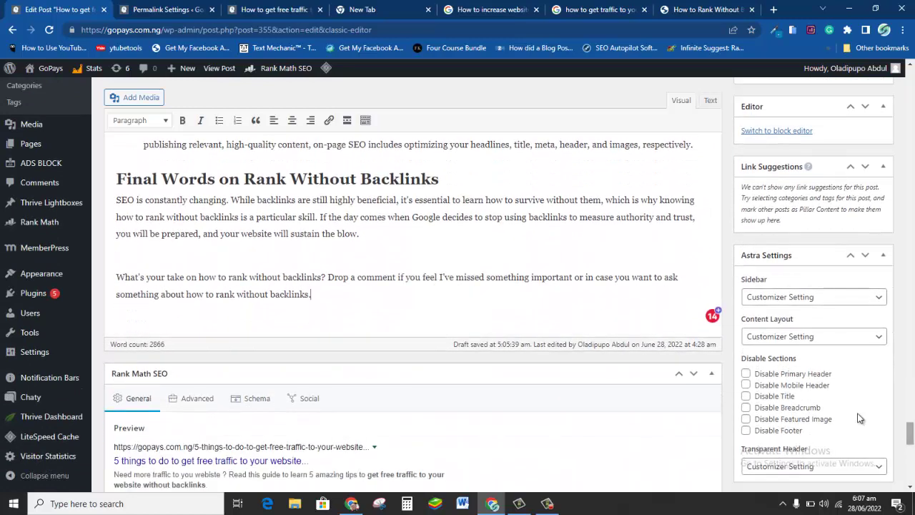
key("Return")
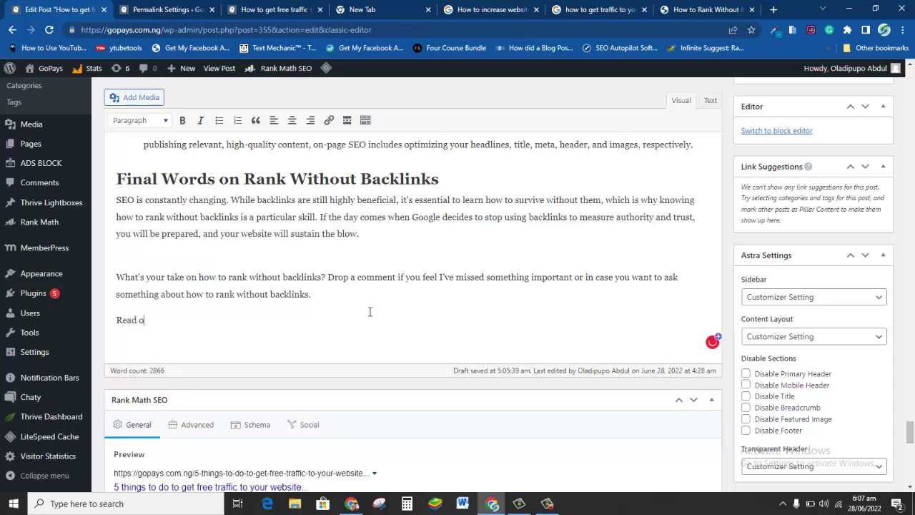
type("Read on how to get traffo")
key("BackSpace")
type("ic here")
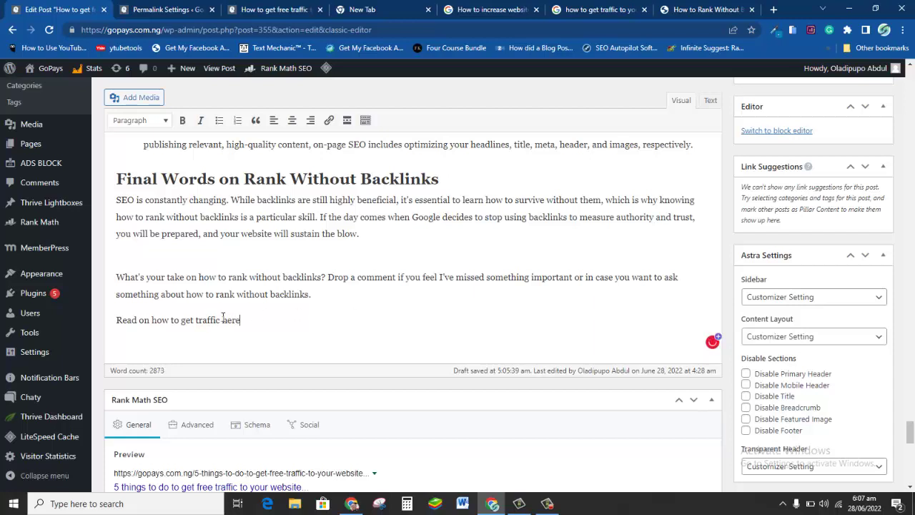
Link the "Read on how to get traffic here" line to the site's page on making money online in Nigeria with Google AdSense.
triple_click(222, 316)
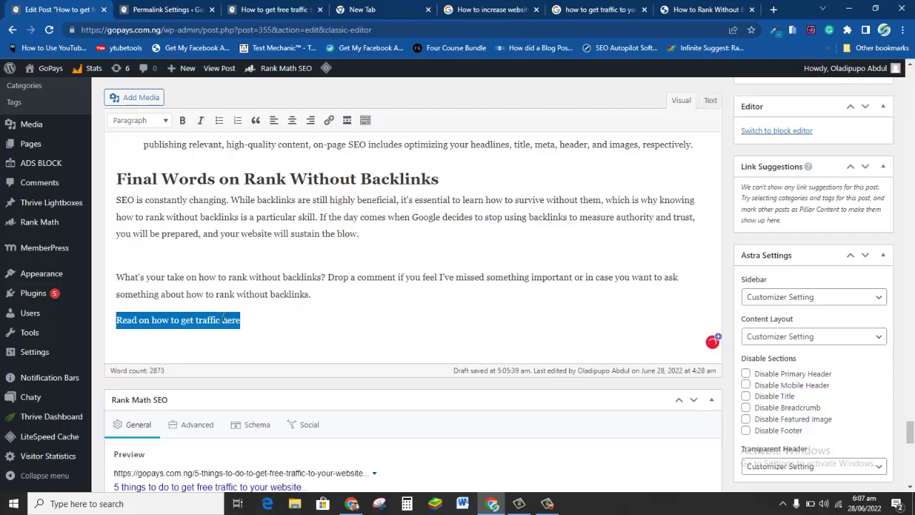
left_click(328, 121)
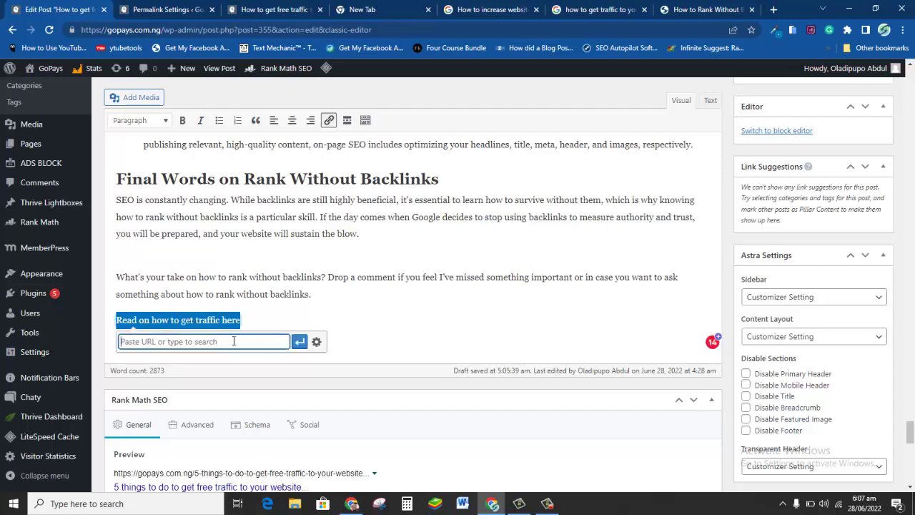
type("g")
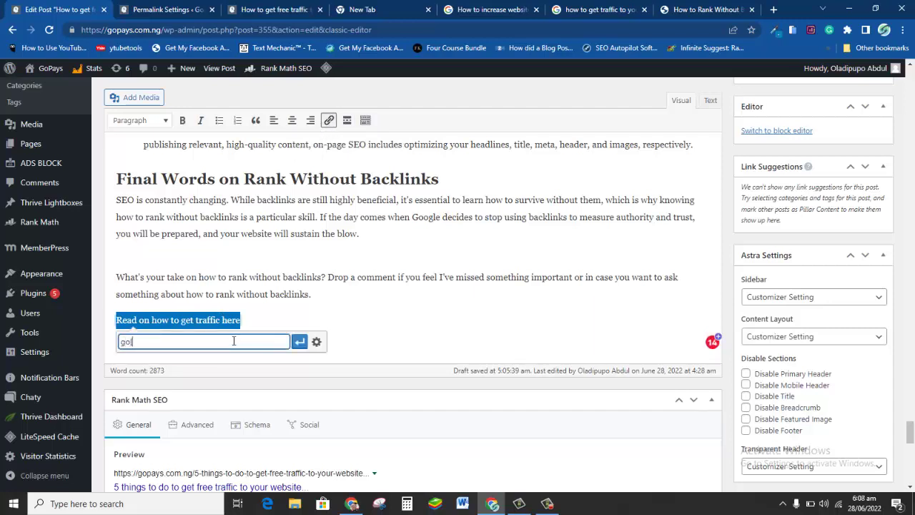
type("op")
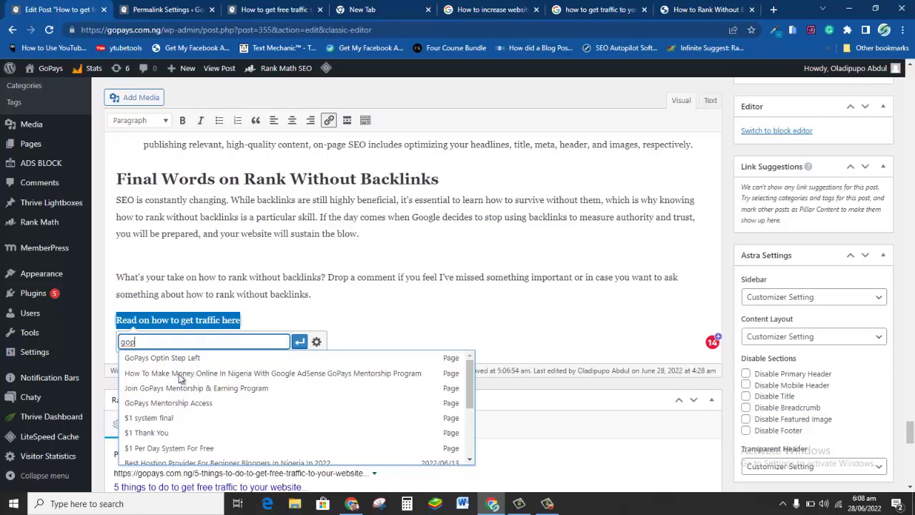
left_click(180, 373)
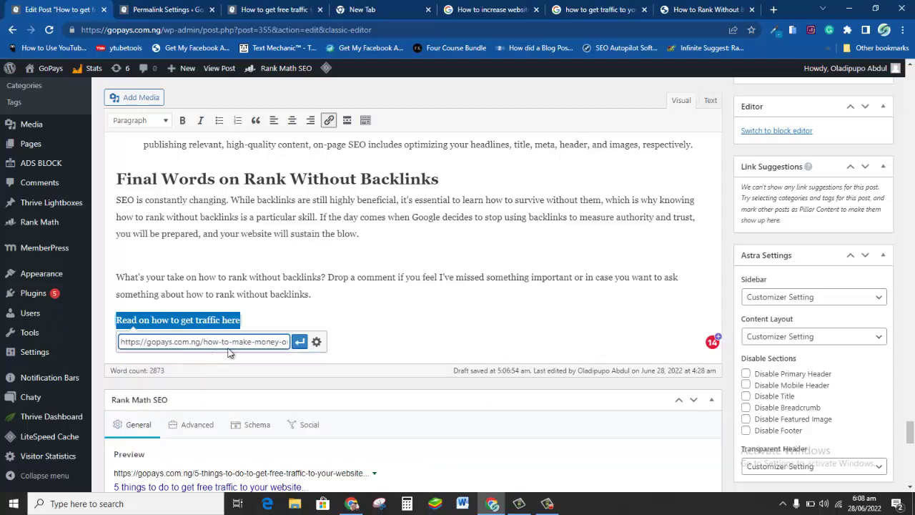
left_click(300, 342)
left_click(309, 315)
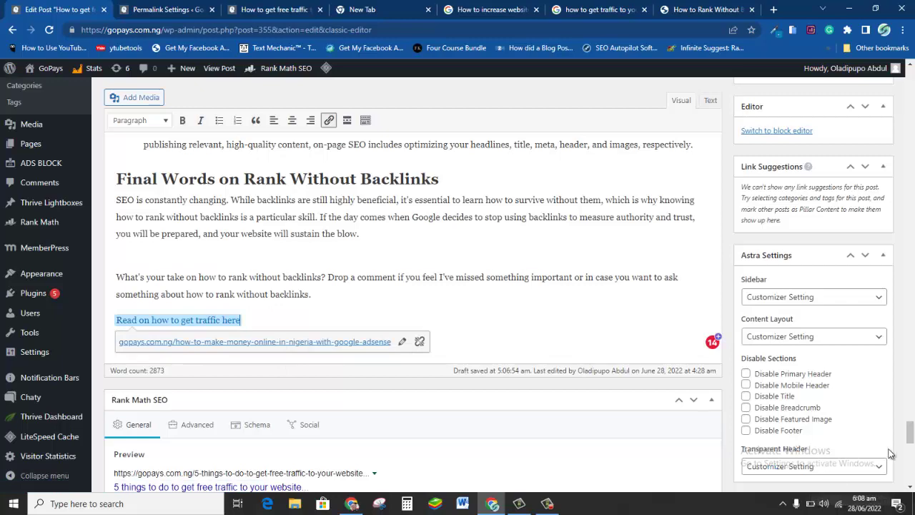
Replace "Rank Without Backlinks" in the FAQs heading with "5 things to do to get free traffic to your website without backlinks".
left_click_drag(910, 437, 909, 473)
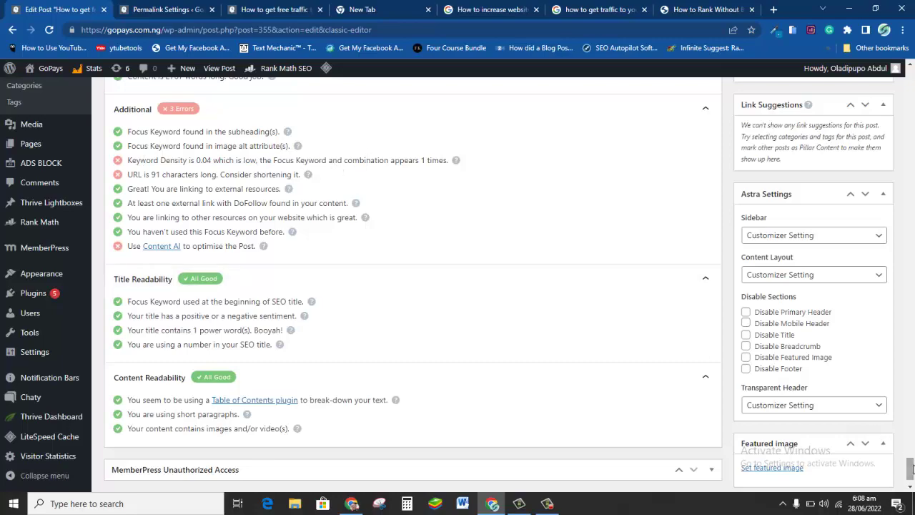
left_click_drag(910, 468, 910, 422)
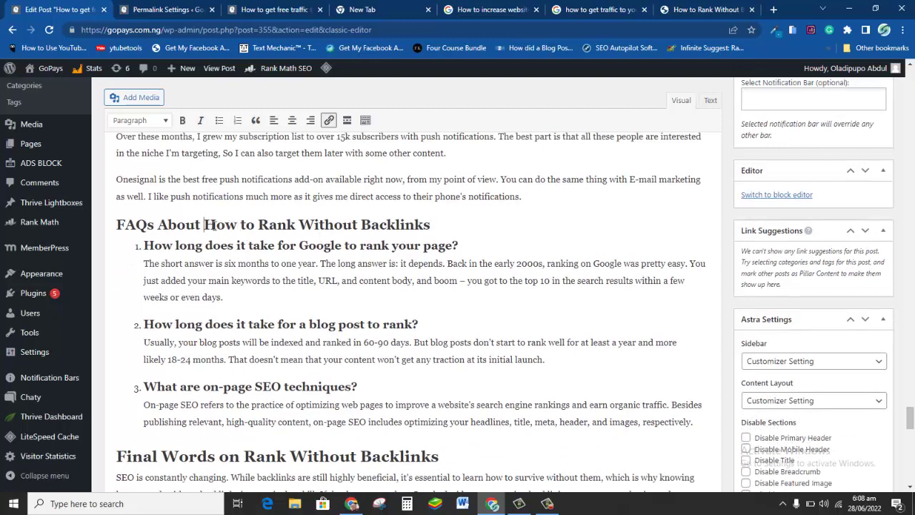
left_click_drag(204, 225, 415, 226)
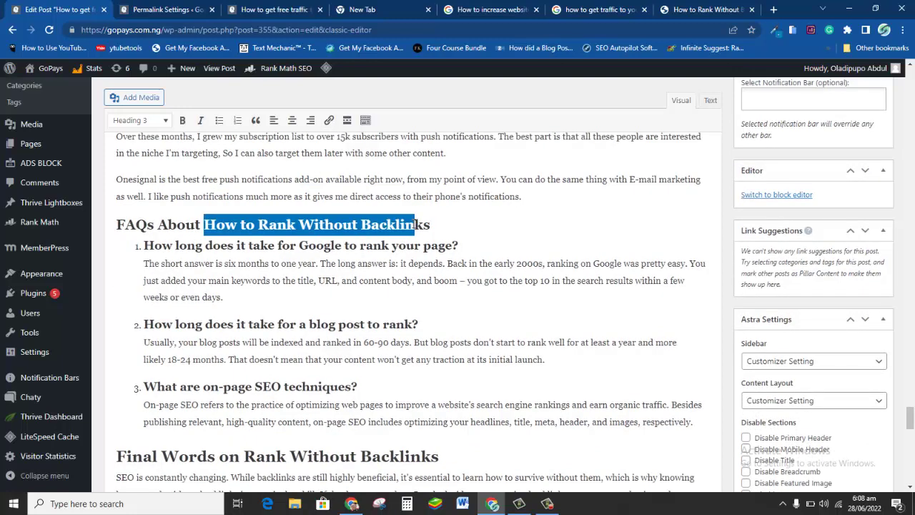
left_click(257, 223)
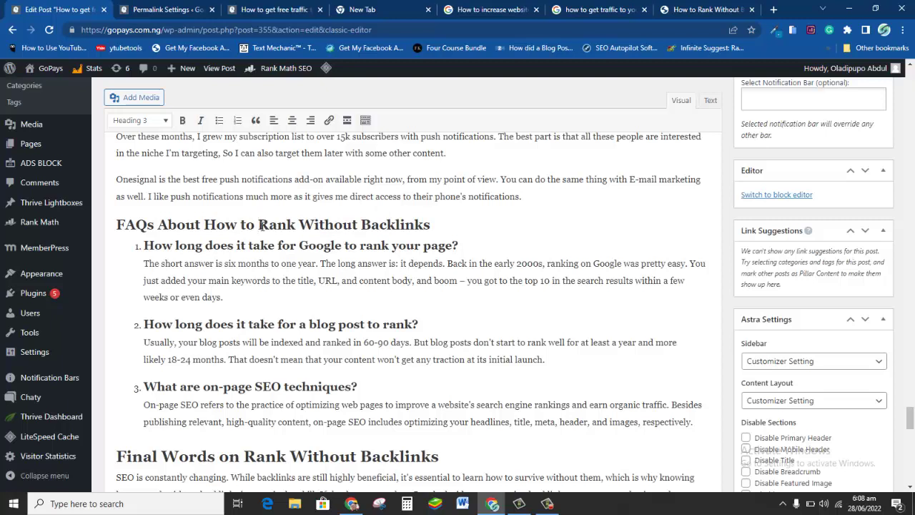
left_click_drag(430, 225, 258, 224)
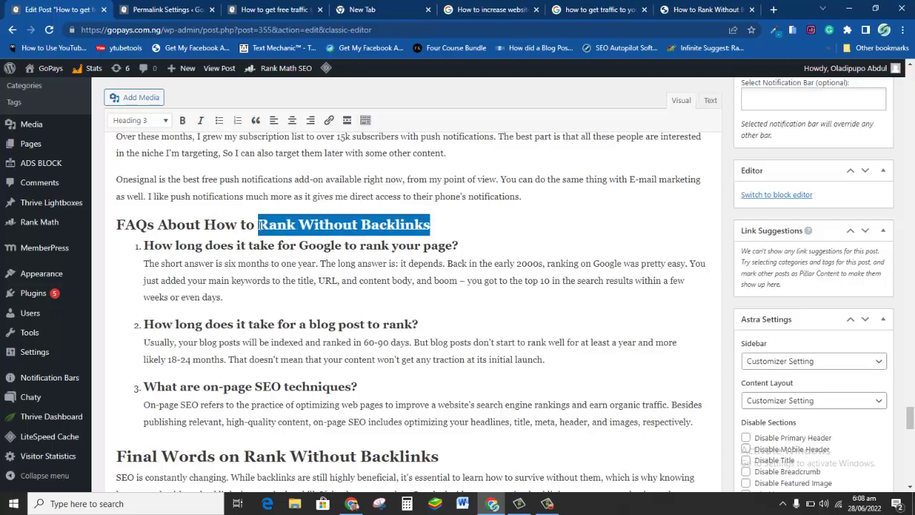
key("BackSpace")
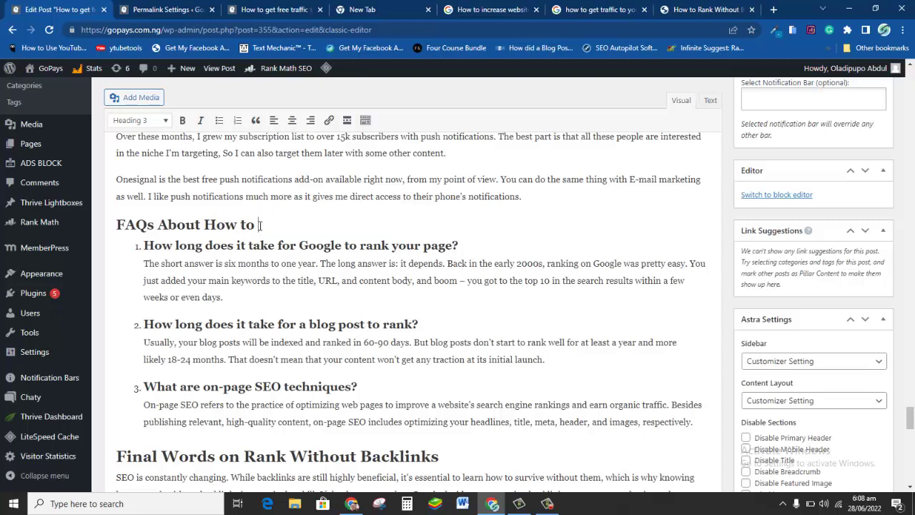
type("5 things to do to get free traffic to your website without backlinks")
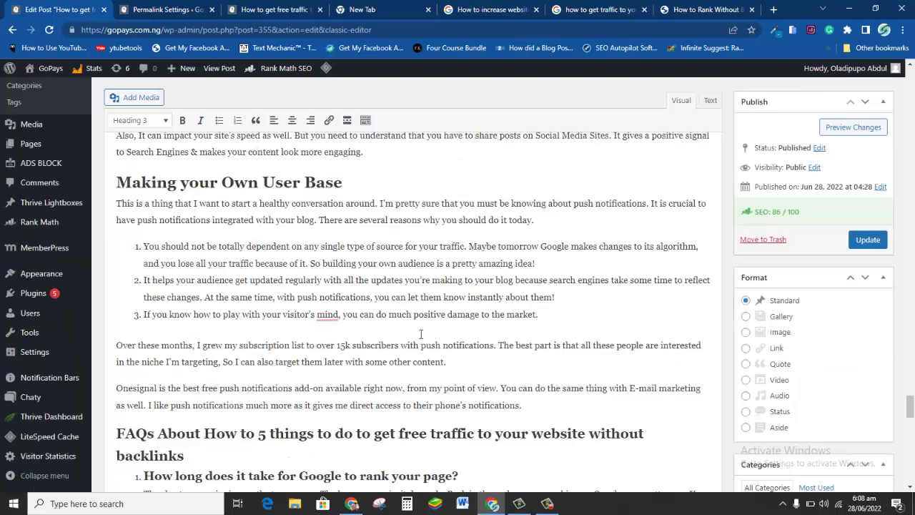
Remove the redundant "5 things to do to" from the FAQs heading and insert an empty line below it.
left_click_drag(364, 433, 255, 433)
key("BackSpace")
key("BackSpace")
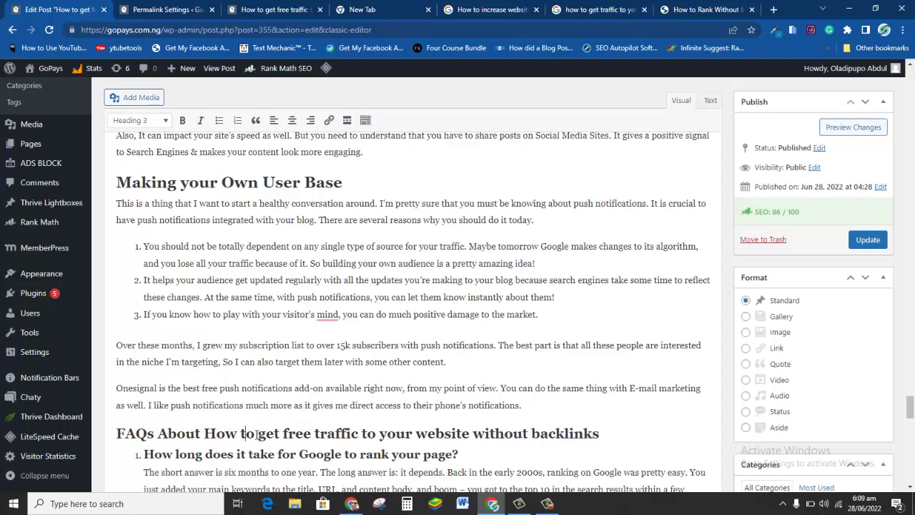
left_click(608, 432)
key("Return")
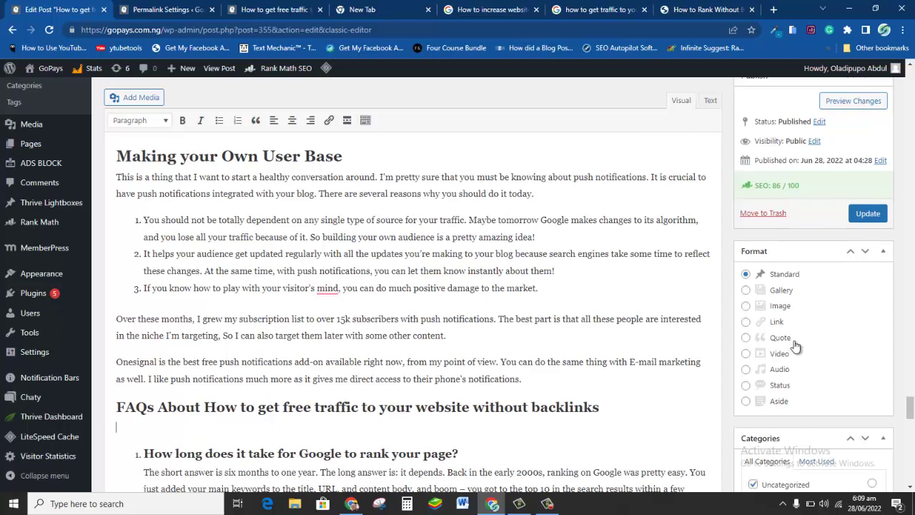
Reword the closing heading as "Final Words on 5 things to do to get free traffic to your website without backlinks".
left_click_drag(910, 409, 910, 430)
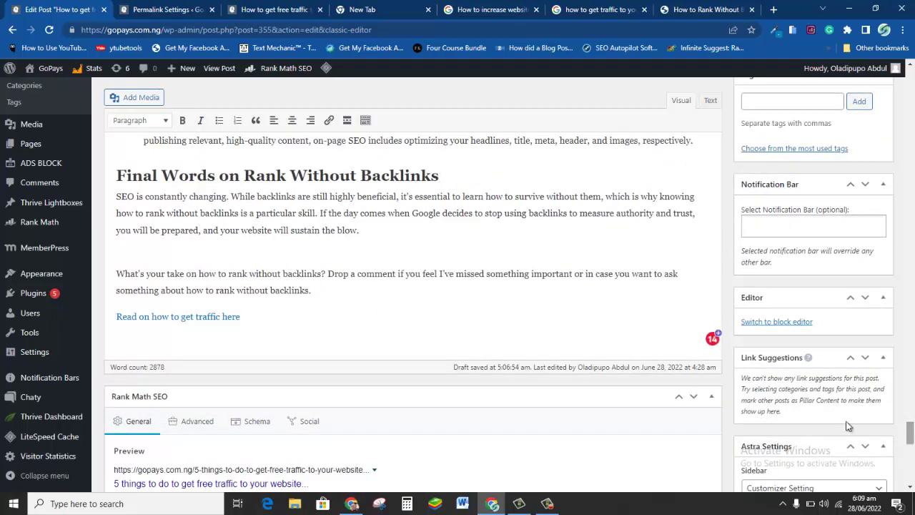
left_click(548, 503)
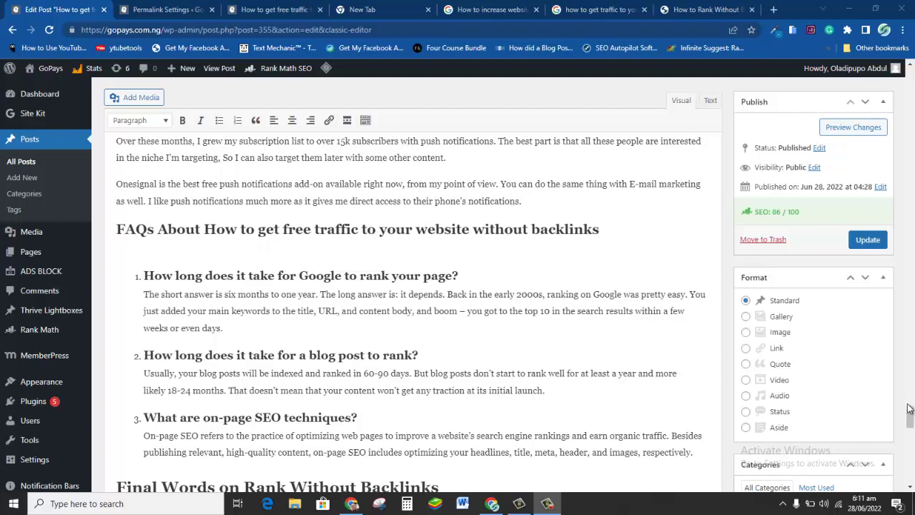
left_click_drag(910, 416, 911, 462)
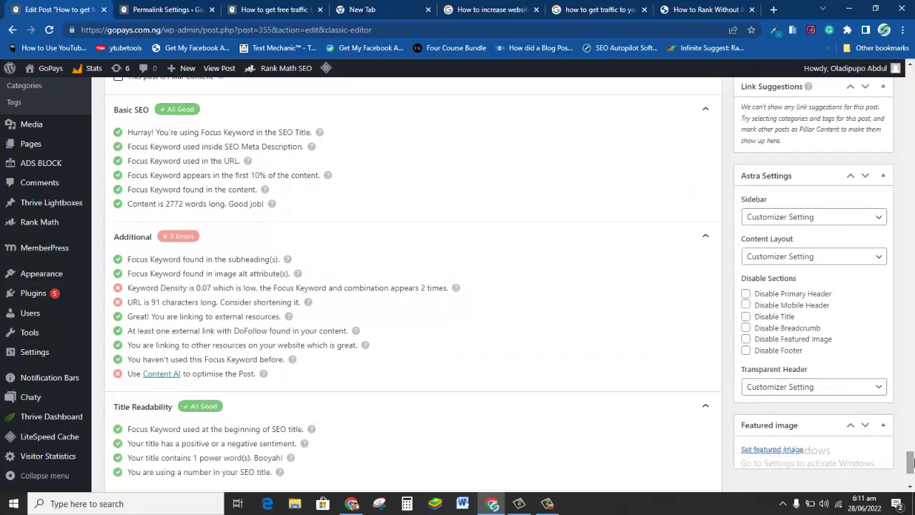
left_click_drag(910, 461, 910, 427)
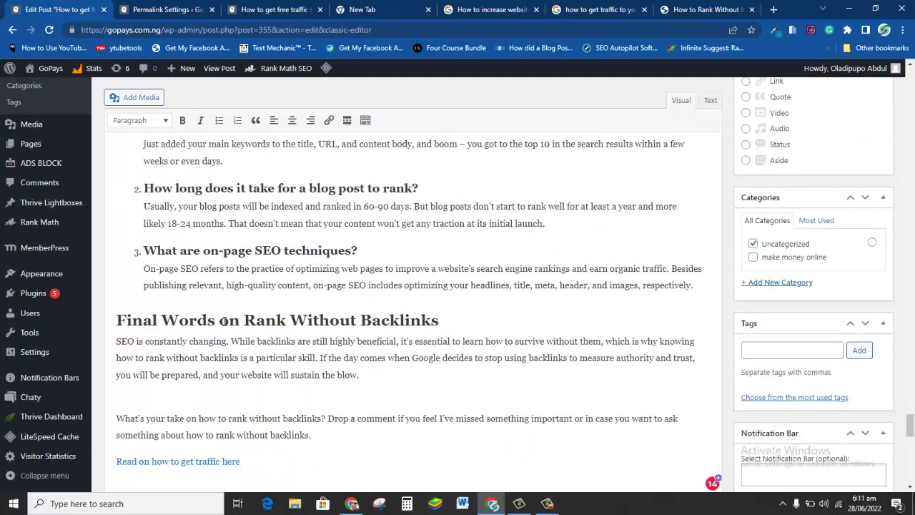
left_click_drag(220, 320, 499, 317)
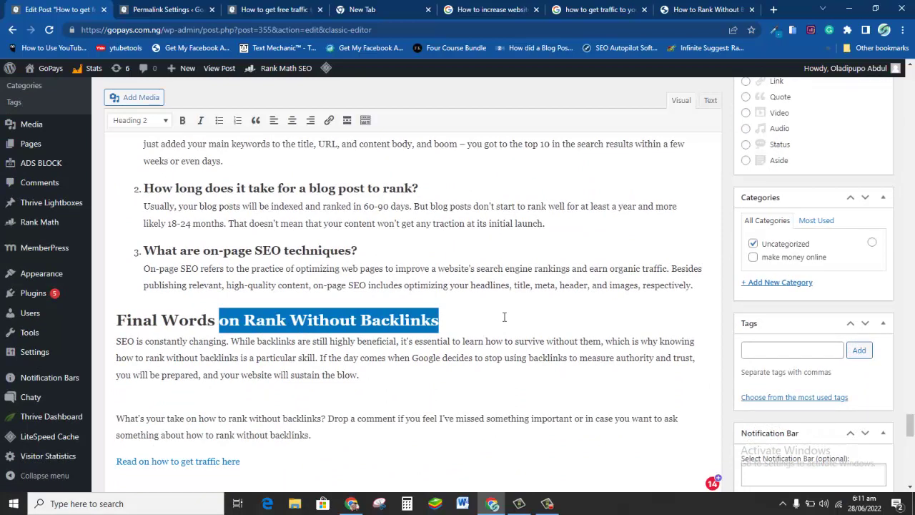
key("BackSpace")
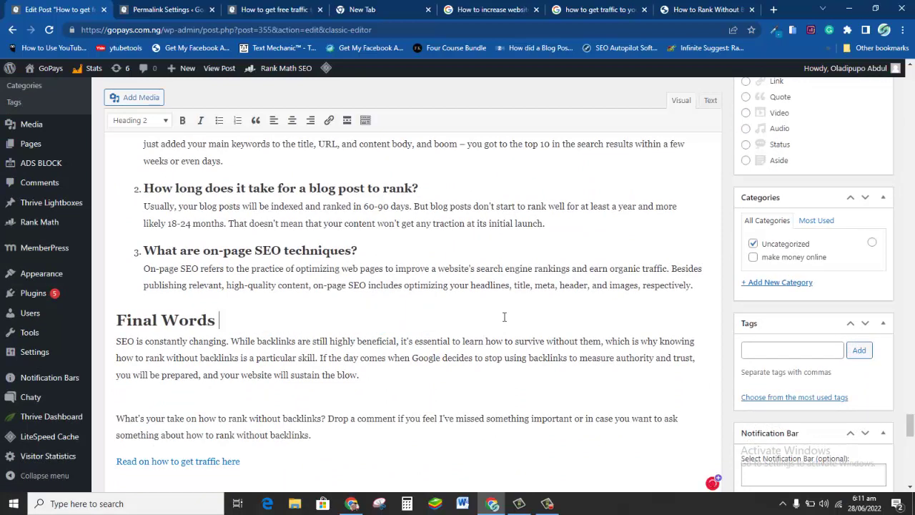
type("5 things to do to get free traffic to your website without backlinks")
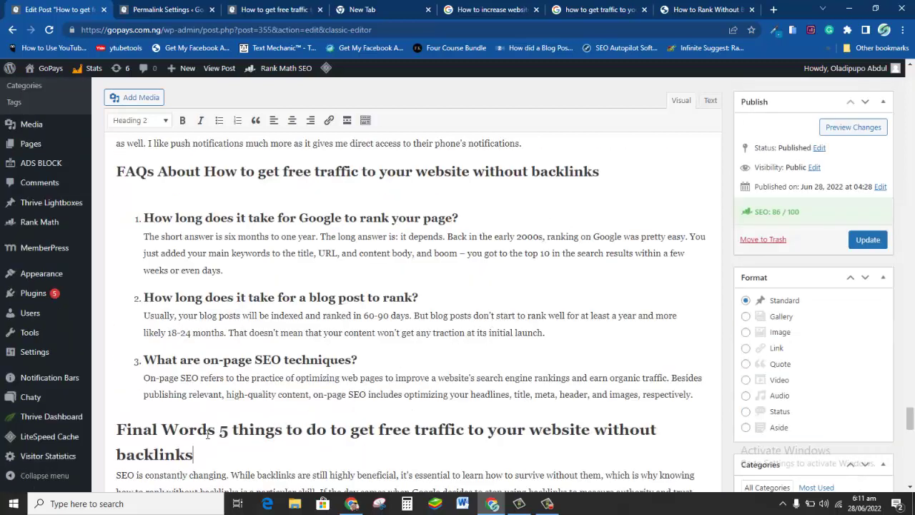
type("on")
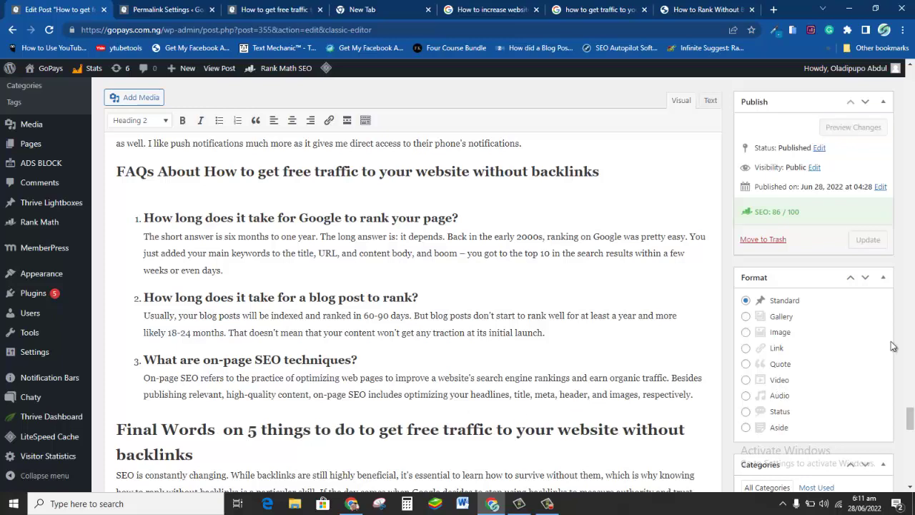
Replace "and how to rank without backlinks" in the bold "Confused" question with "on 5 things to do to get free traffic to your website without backlinks".
left_click_drag(911, 419, 910, 463)
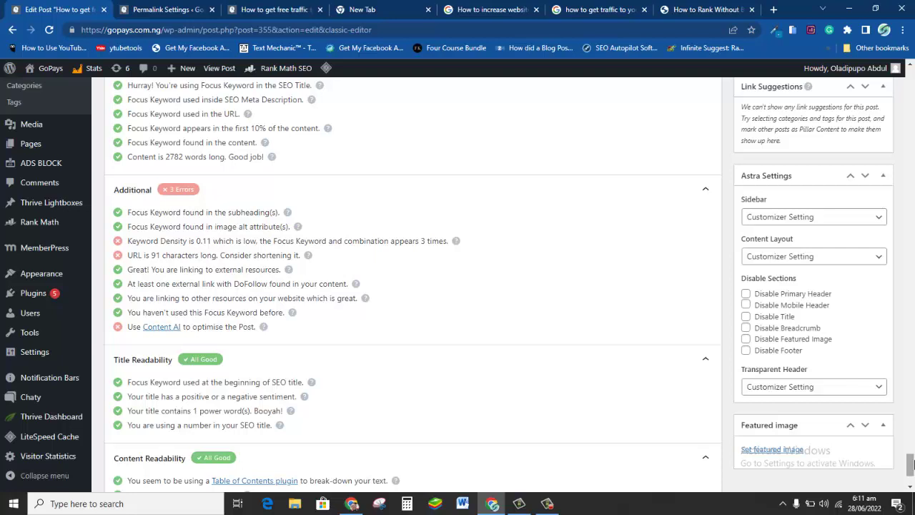
left_click_drag(909, 465, 910, 297)
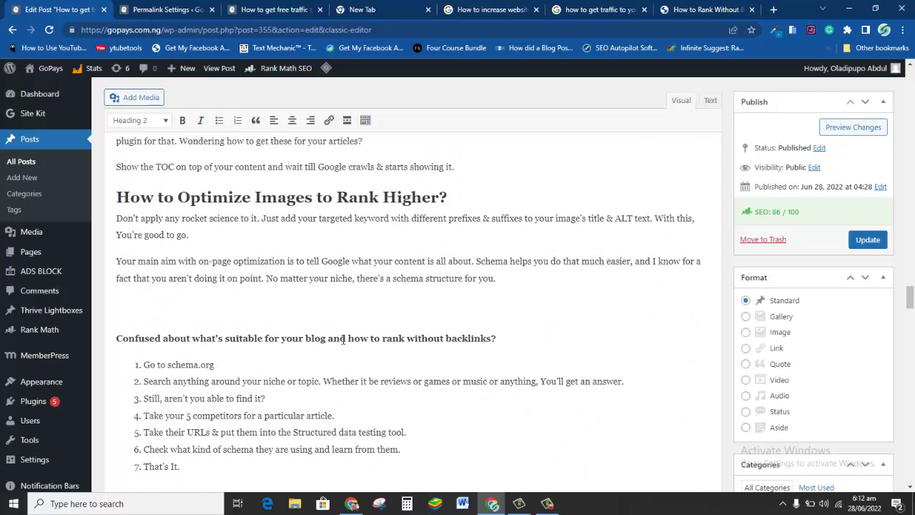
left_click_drag(343, 339, 493, 340)
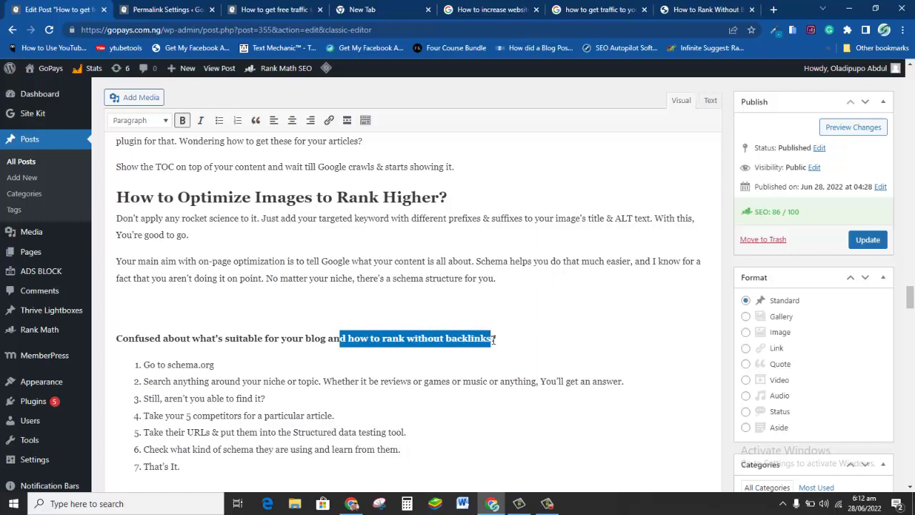
key("BackSpace")
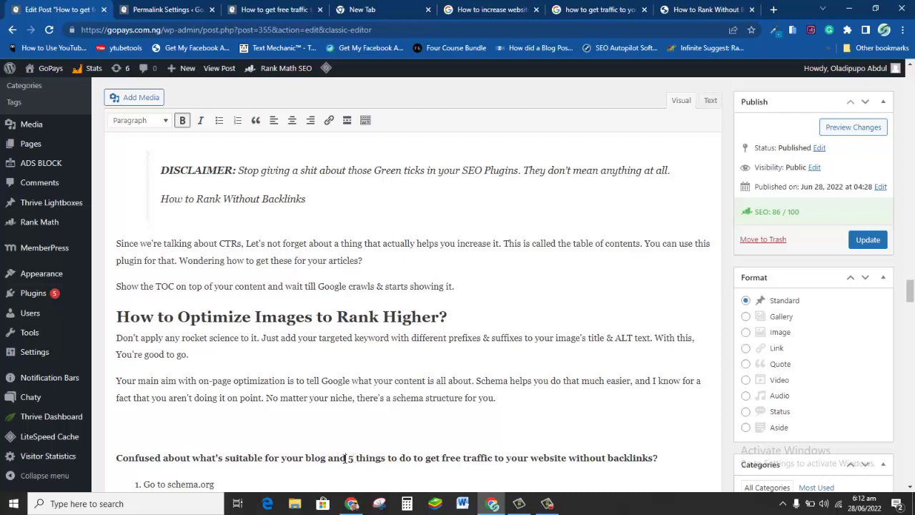
key("BackSpace")
key("BackSpace")
key("BackSpace")
type("on")
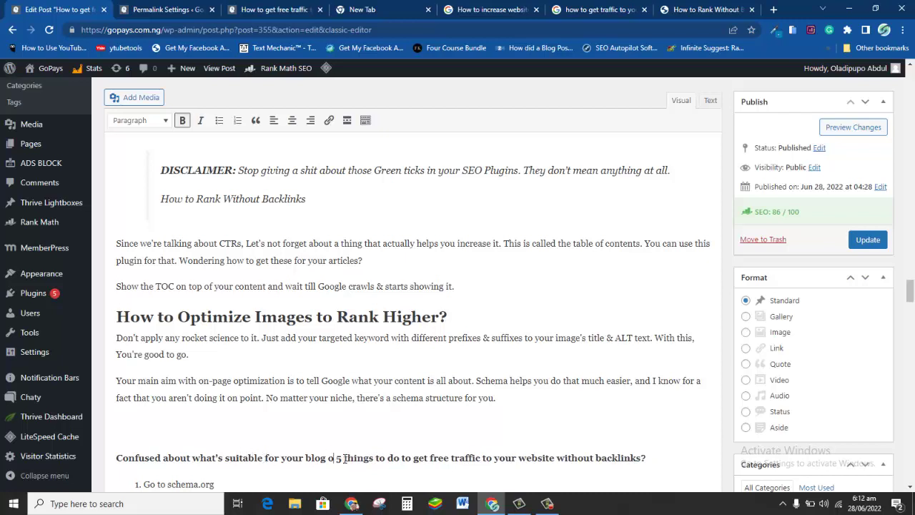
Remove the number 5 before "things to do" in the bold "Confused about what's suitable for your blog" question.
key("Delete")
key("Delete")
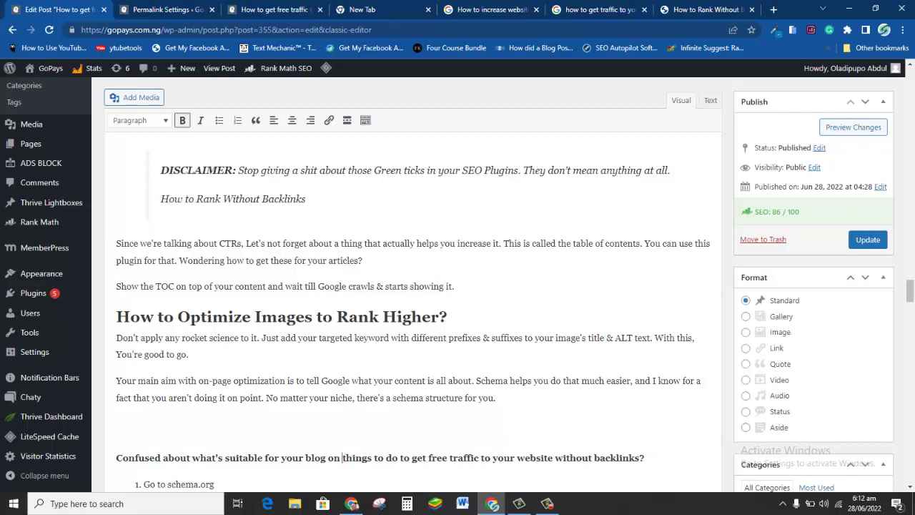
Replace "Rank Without Backlinks" in the caption below the Report graph with the copied focus keyword phrase.
left_click_drag(911, 298, 912, 176)
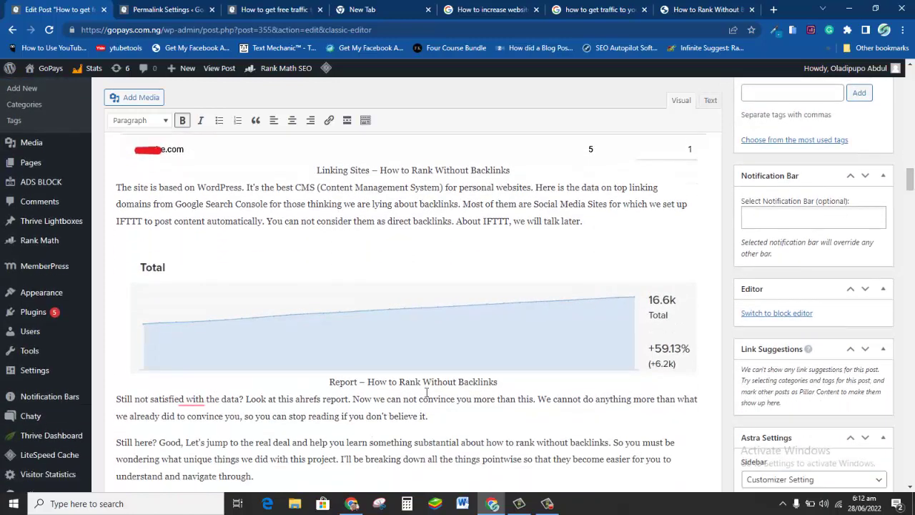
triple_click(422, 383)
left_click(415, 383)
left_click_drag(398, 381, 500, 381)
key("BackSpace")
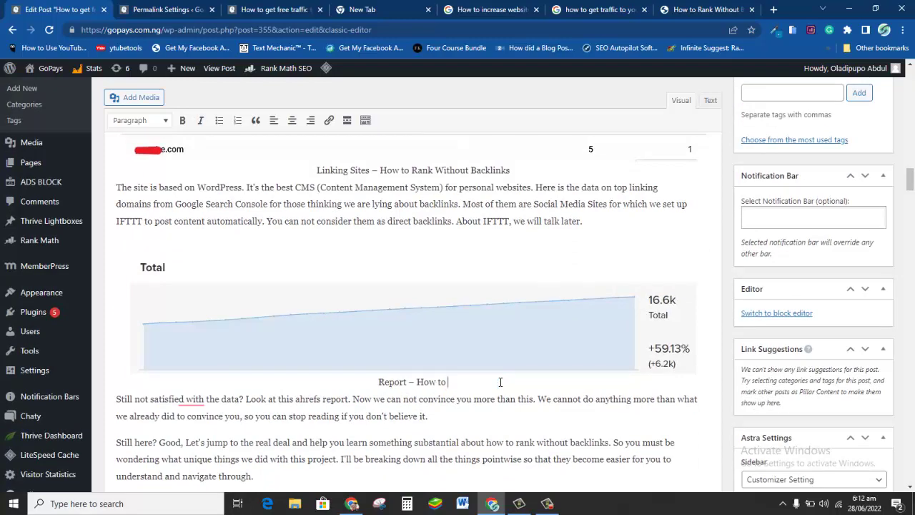
scroll(501, 382, "down", 5)
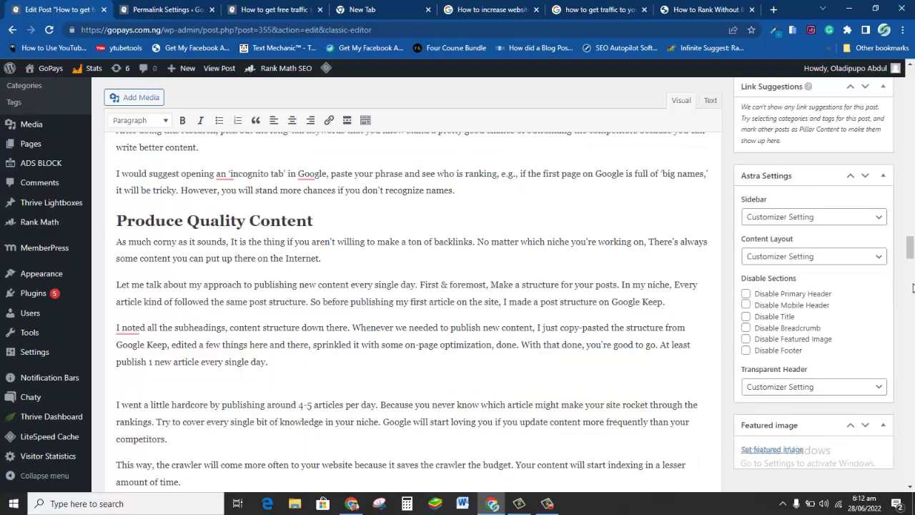
Replace "rank without backlinks on Google" in the opening question with "5 things to do to get free traffic to your website without backlinks".
left_click_drag(911, 251, 911, 95)
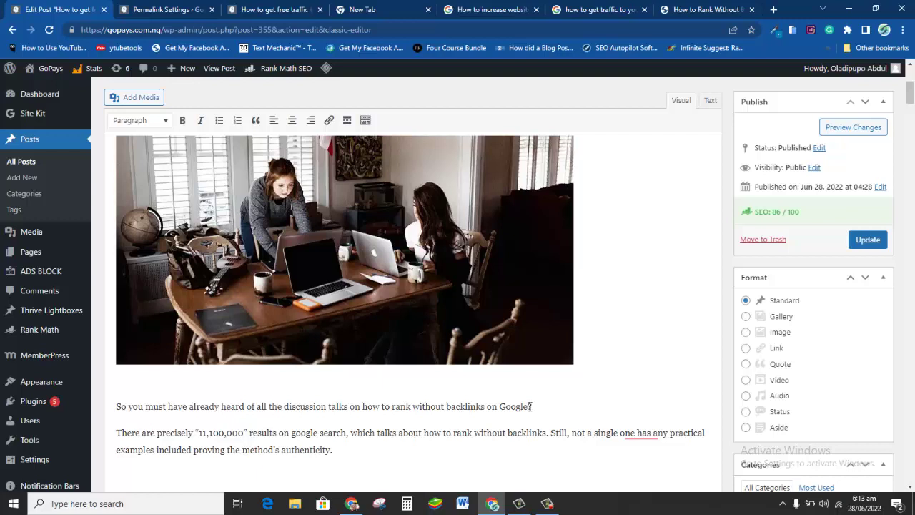
left_click_drag(529, 405, 391, 406)
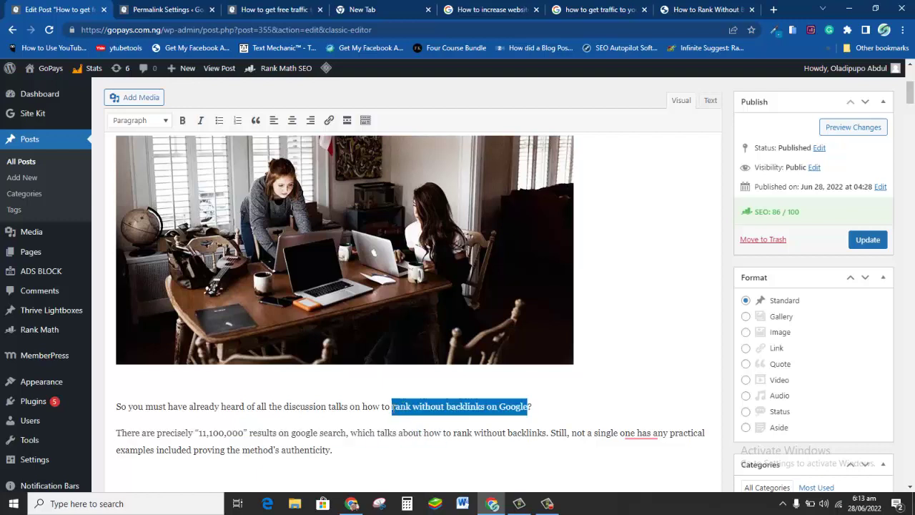
key("BackSpace")
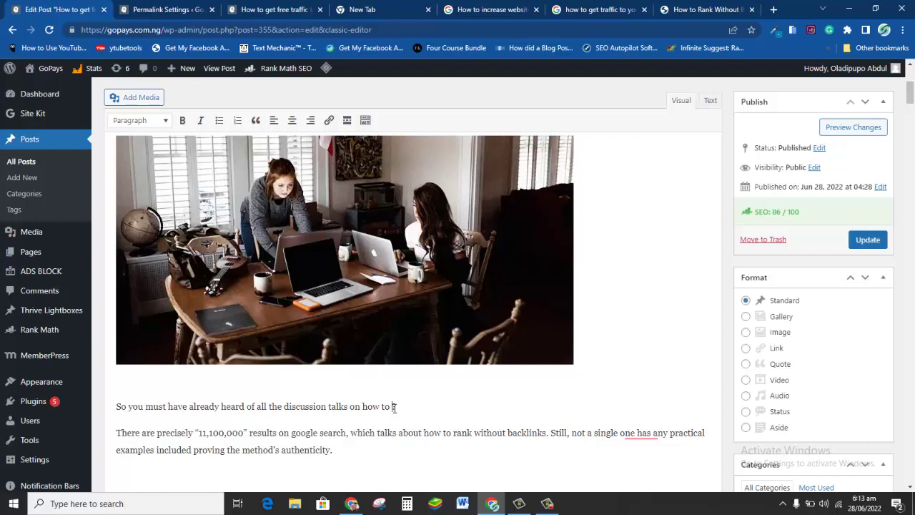
scroll(394, 406, "down", 10)
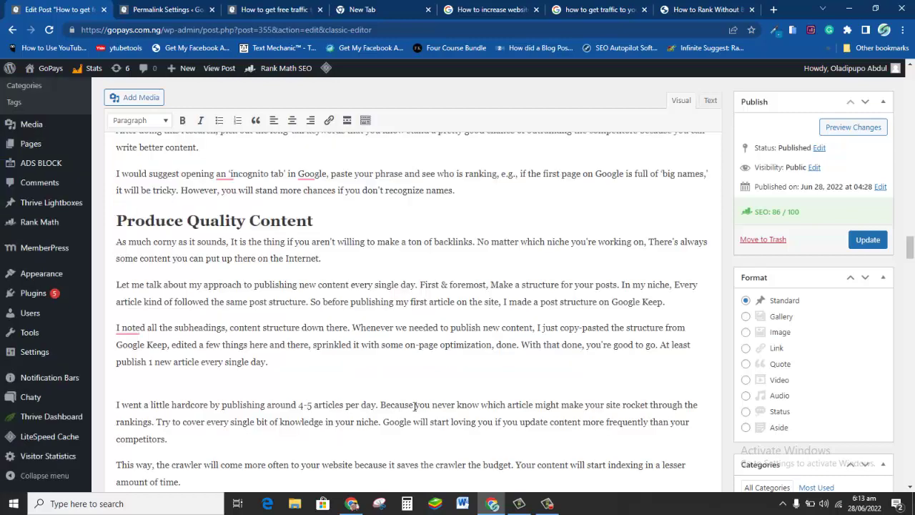
Trim the redundant "5 things to do to" from the opening question so it reads "how to get free traffic to your website without backlinks?".
left_click_drag(910, 250, 910, 109)
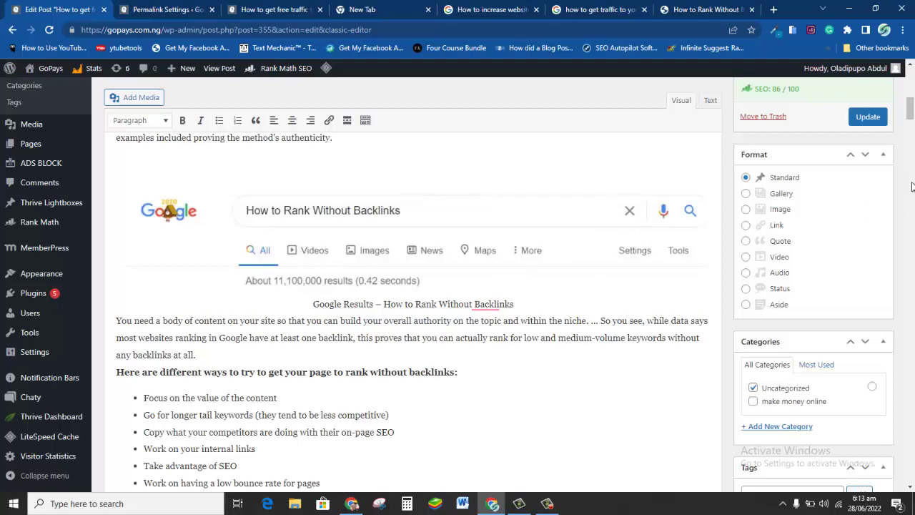
mouse_move(909, 107)
left_mouse_down()
mouse_move(909, 79)
mouse_move(910, 93)
left_mouse_up()
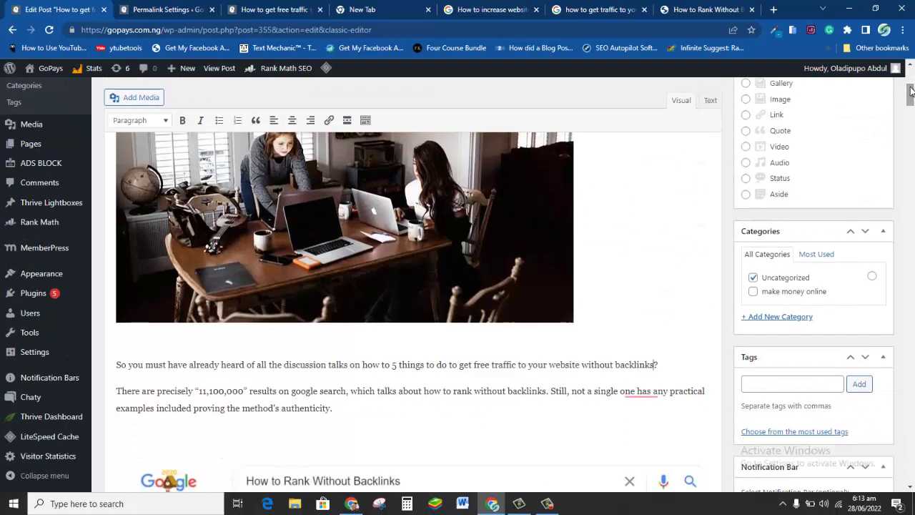
left_click(393, 365)
left_click(382, 366, "shift")
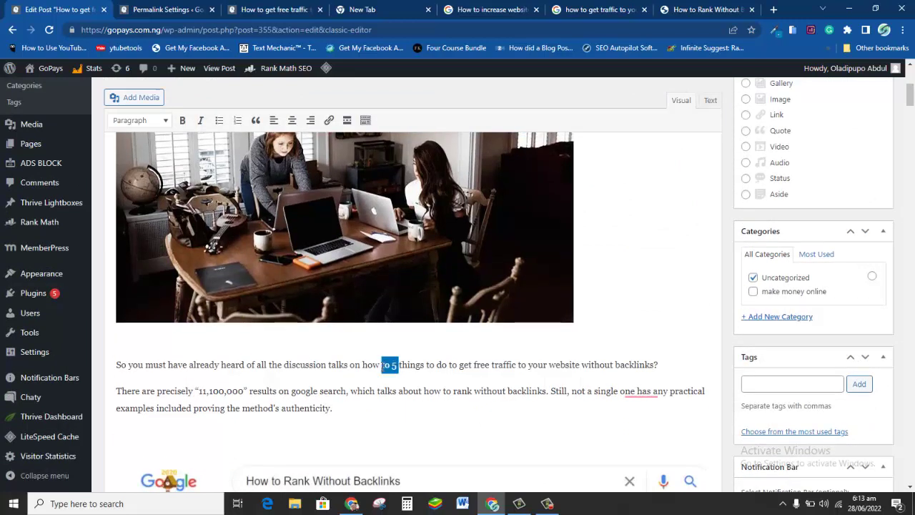
left_click(389, 365, "shift")
key("BackSpace")
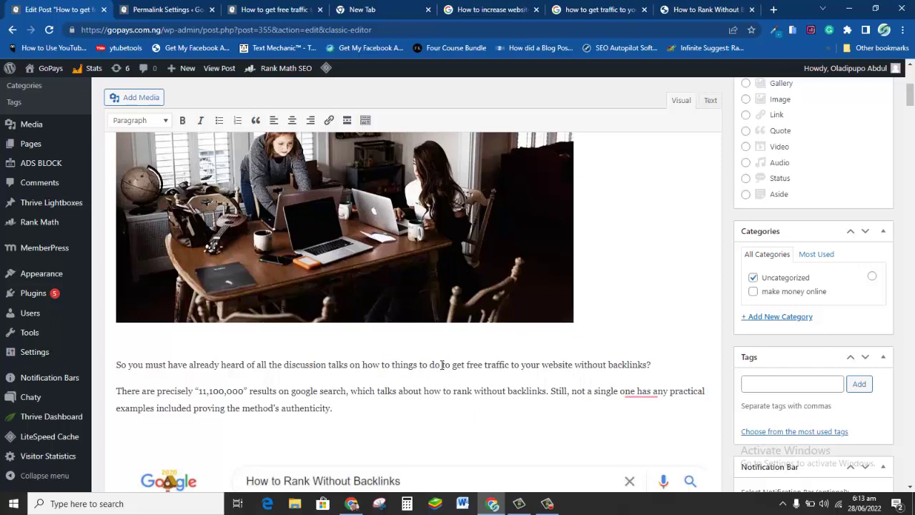
left_click_drag(441, 365, 390, 366)
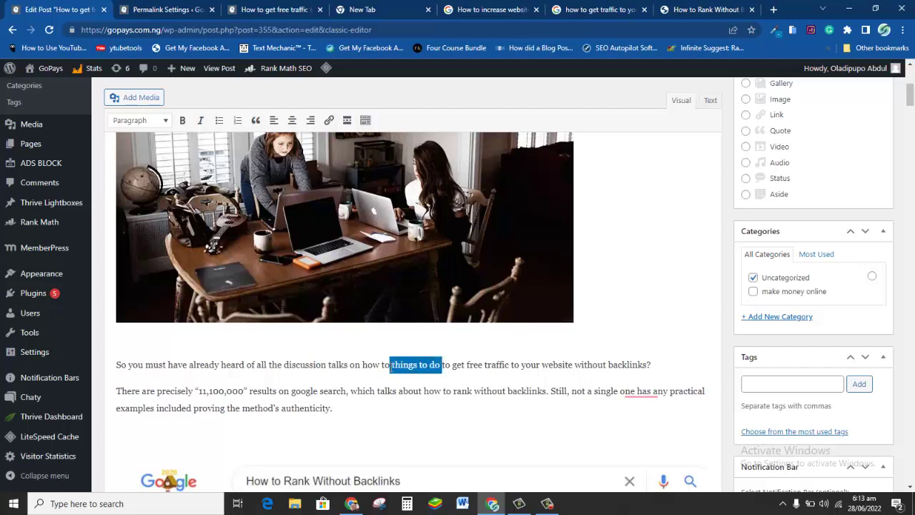
key("BackSpace")
key("BackSpace")
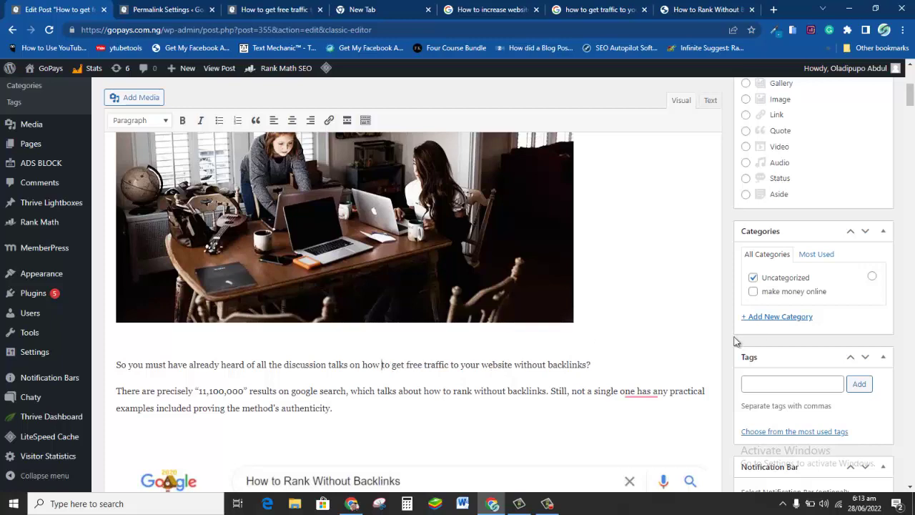
Replace "rank without backlinks:" in the bold "Here are different ways" line with "5 things to do to get free traffic to your website without backlinks".
left_click_drag(910, 93, 911, 105)
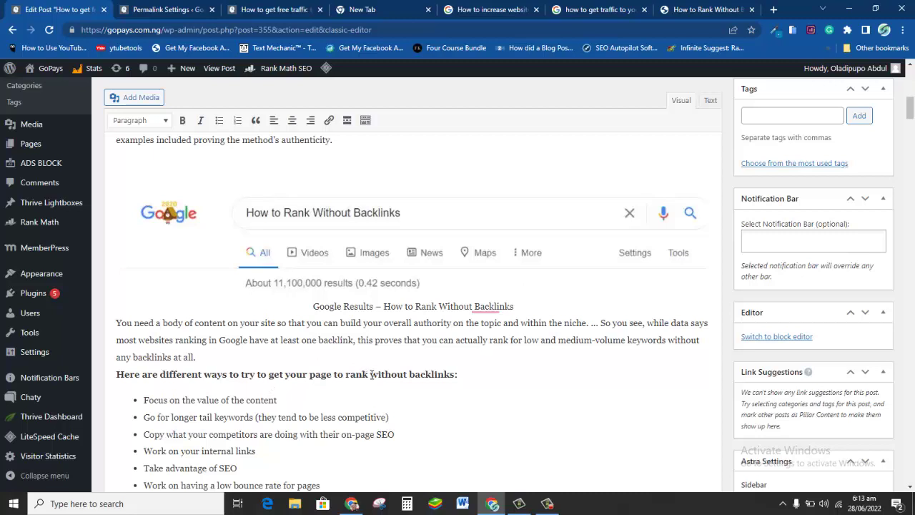
left_click(371, 374)
left_click_drag(458, 374, 370, 379)
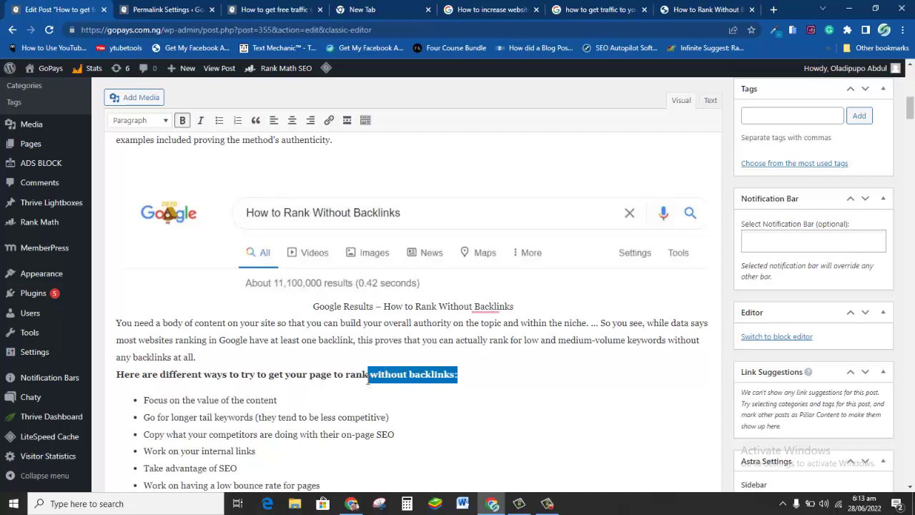
key("BackSpace")
key("BackSpace")
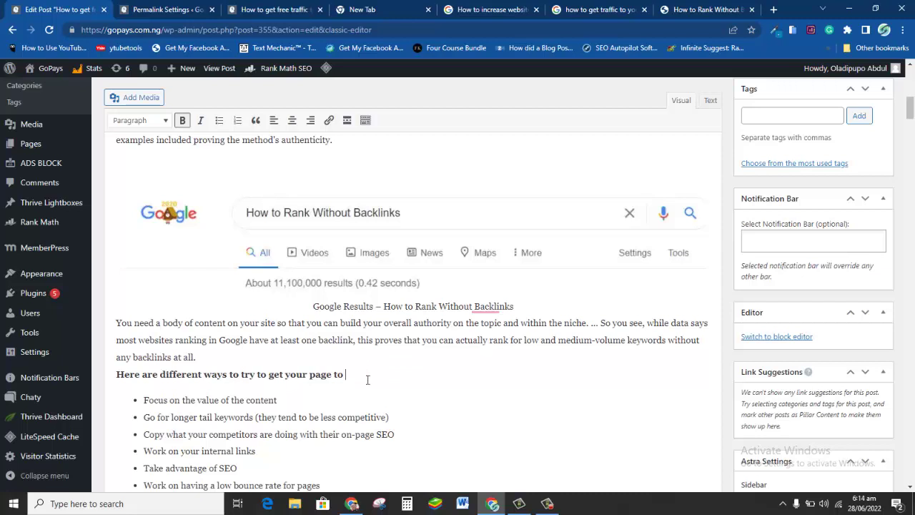
scroll(367, 379, "down", 20)
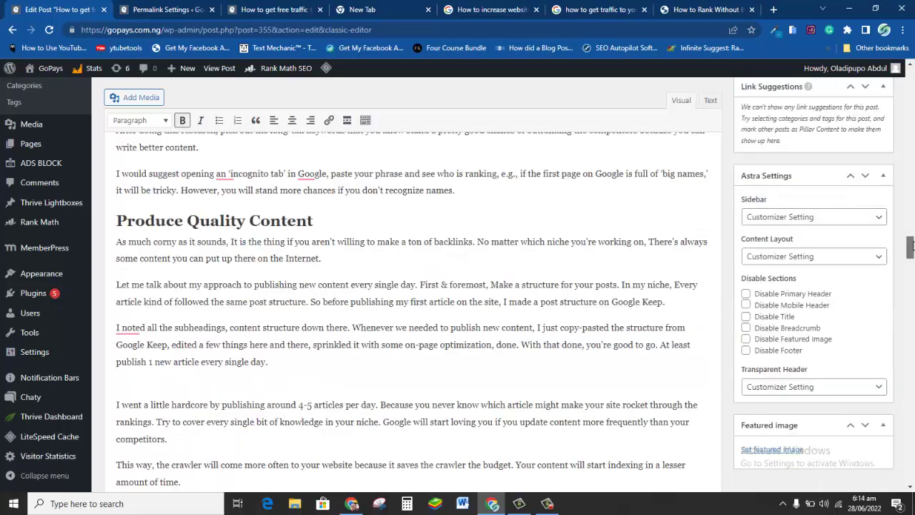
Shorten the bold line above the bullet list to "Here are different ways to get free traffic to your website without backlinks".
left_click_drag(909, 245, 912, 115)
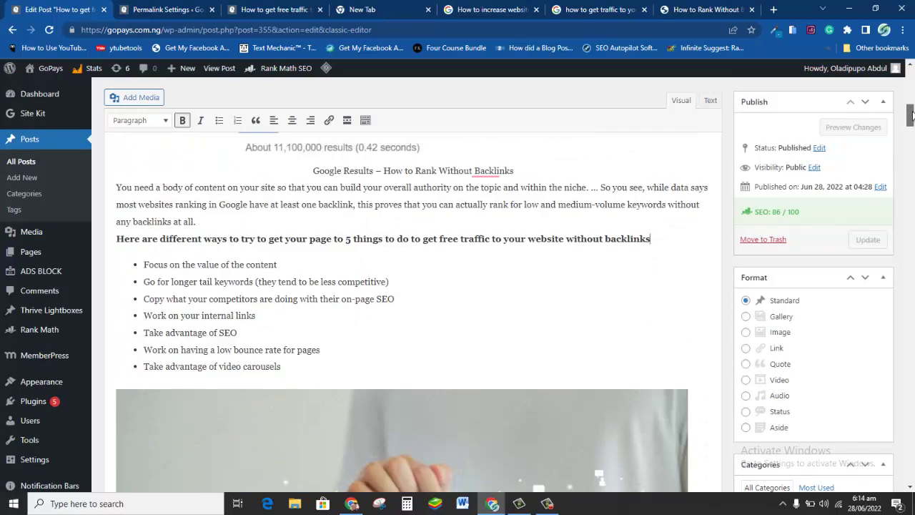
scroll(528, 308, "up", 2)
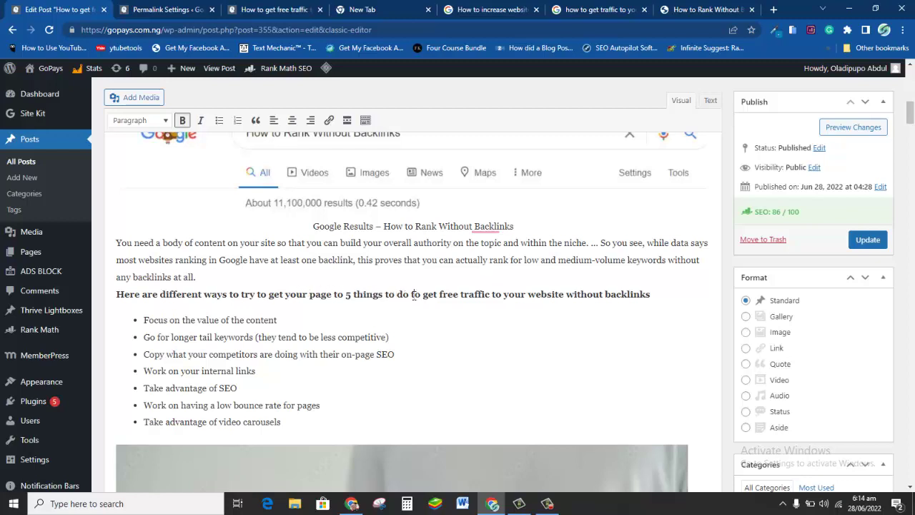
left_click_drag(420, 295, 344, 295)
key("BackSpace")
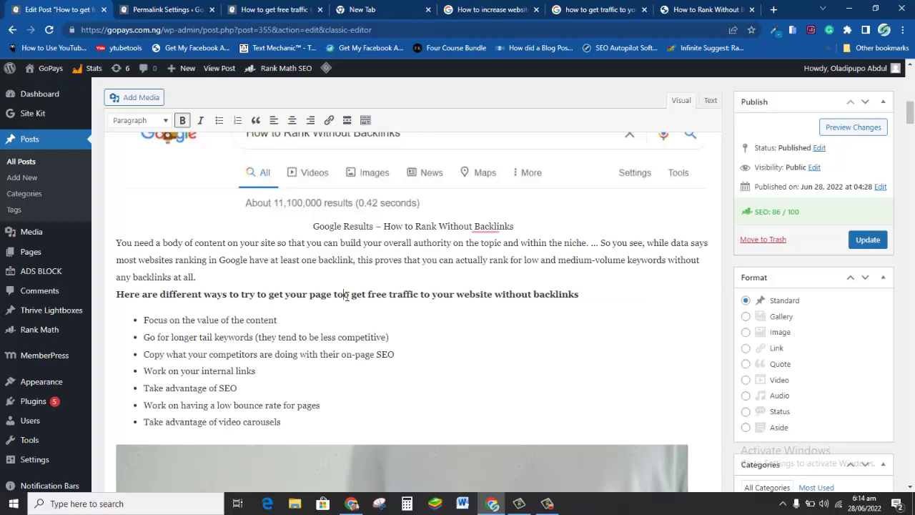
key("BackSpace")
key("BackSpace")
key("BackSpace")
key("BackSpace")
key("BackSpace")
key("BackSpace")
key("BackSpace")
key("BackSpace")
key("BackSpace")
key("BackSpace")
key("BackSpace")
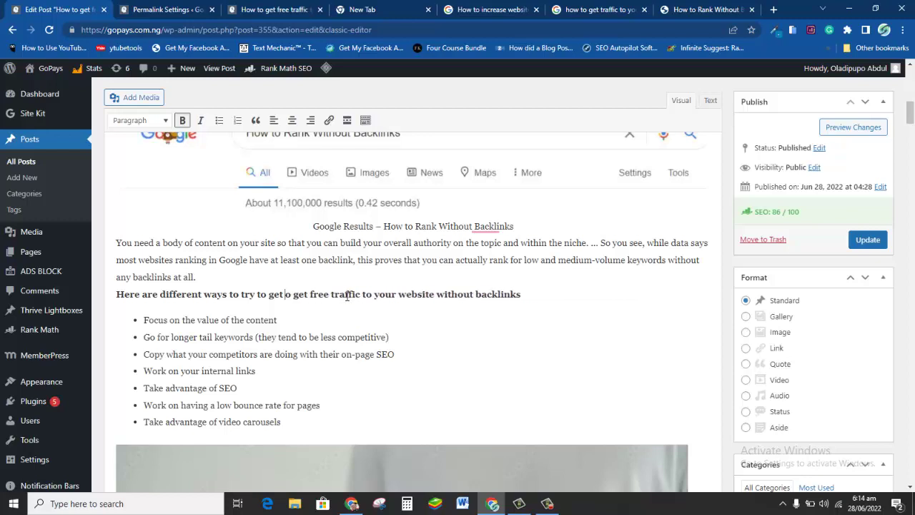
key("BackSpace")
key("BackSpace")
key("BackSpace")
key("BackSpace")
key("BackSpace")
key("BackSpace")
key("BackSpace")
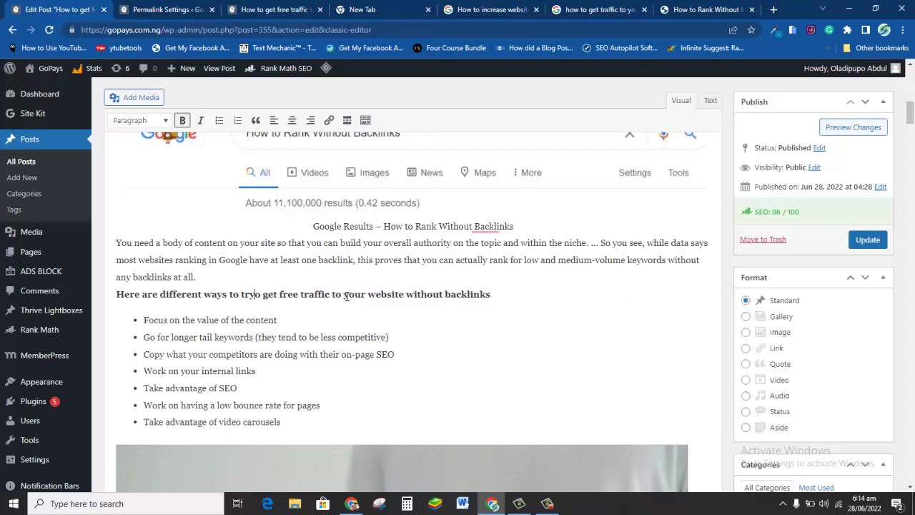
key("BackSpace")
key("BackSpace")
key("BackSpace")
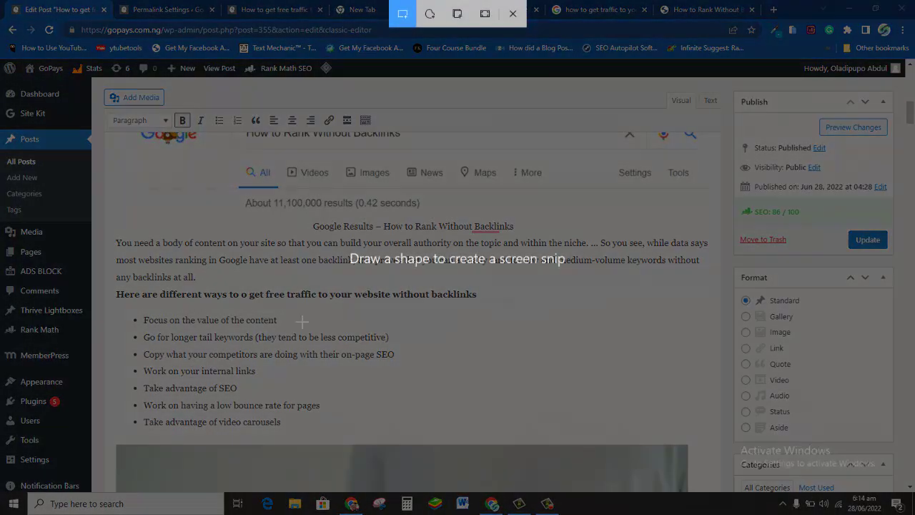
key("super+shift+s")
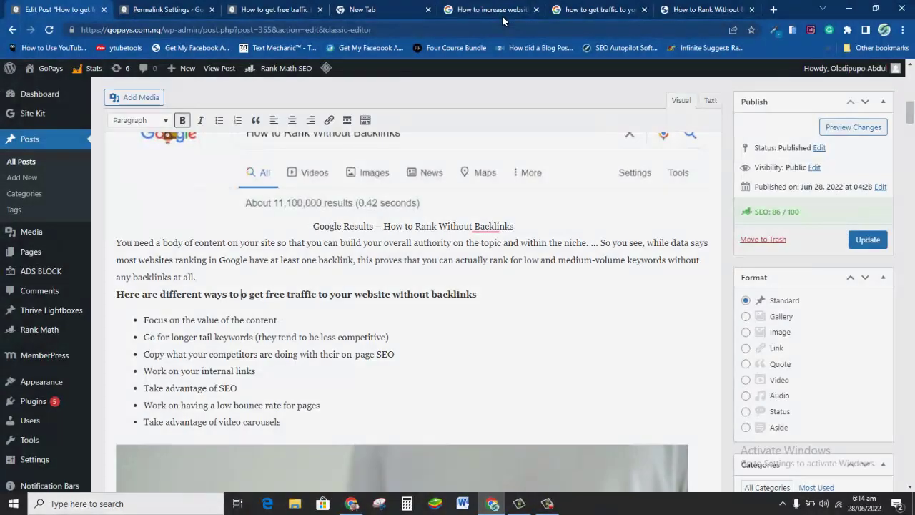
left_click(512, 14)
key("BackSpace")
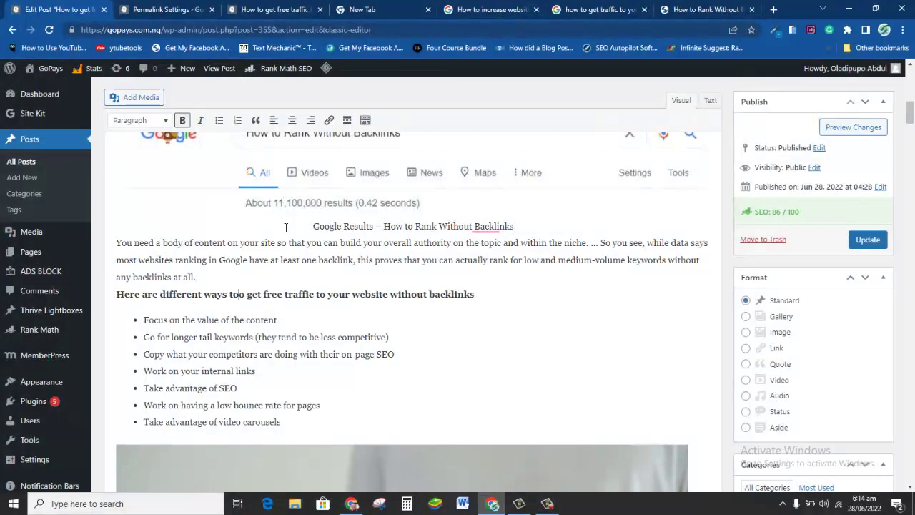
key("Delete")
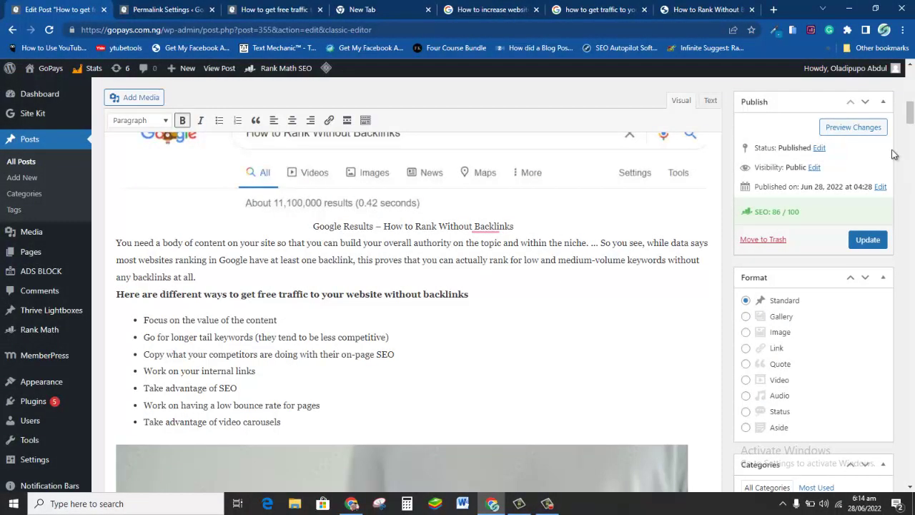
Review the Rank Math checks for keyword density, URL length, title readability and content readability against the post content.
left_click_drag(911, 108, 910, 454)
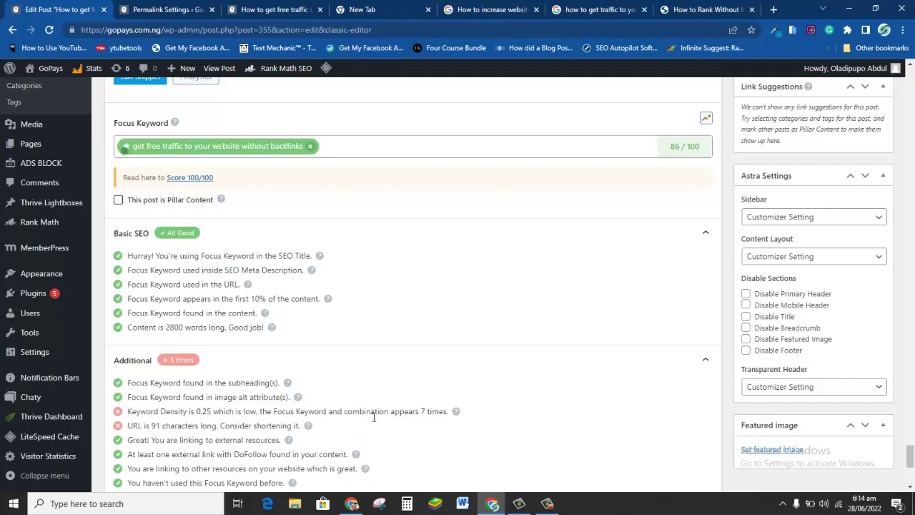
double_click(422, 411)
scroll(910, 464, "down", 2)
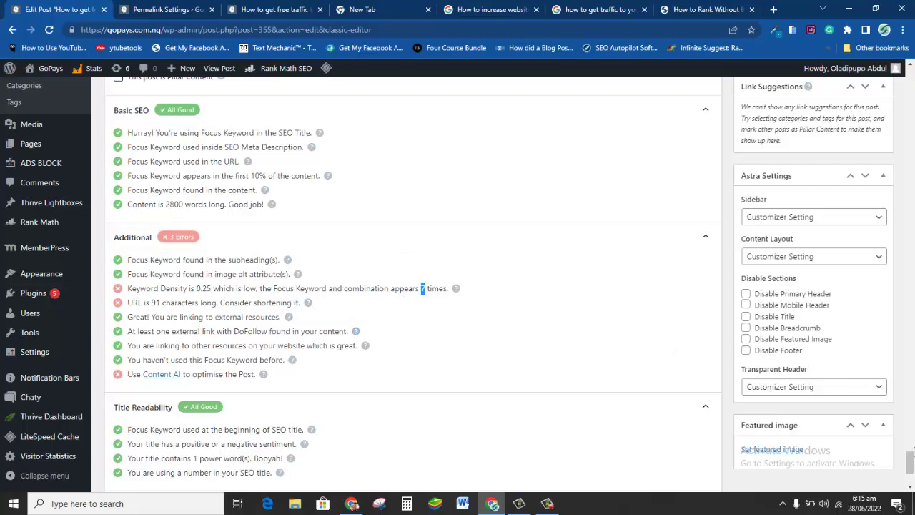
left_click_drag(910, 461, 909, 474)
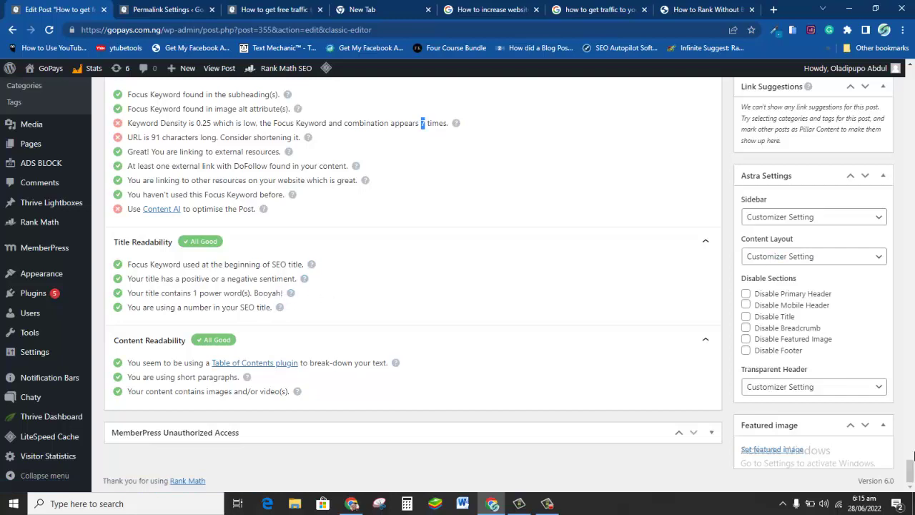
left_click_drag(913, 456, 912, 326)
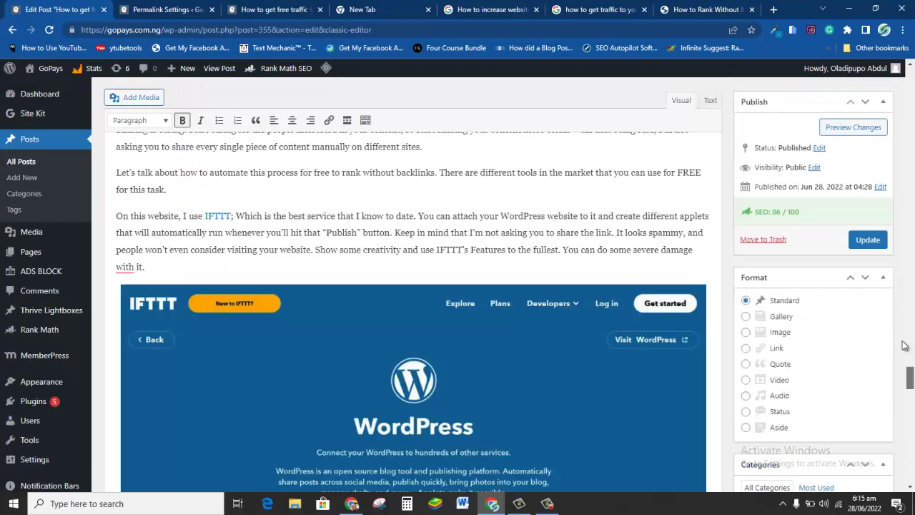
left_click_drag(910, 361, 911, 80)
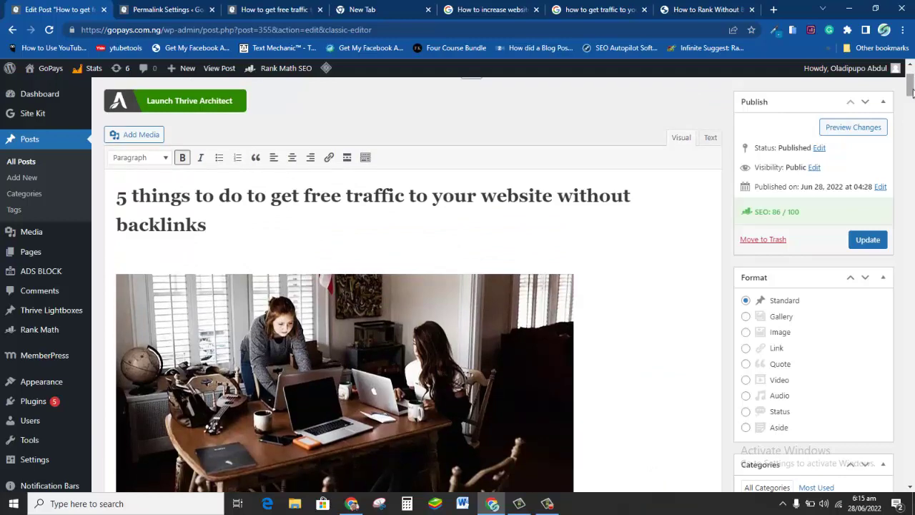
left_click_drag(912, 93, 912, 478)
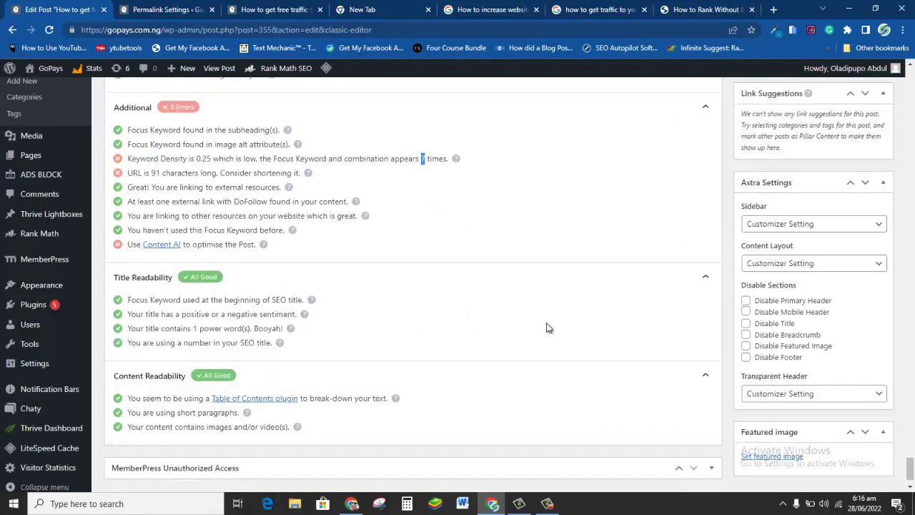
left_click_drag(911, 468, 912, 481)
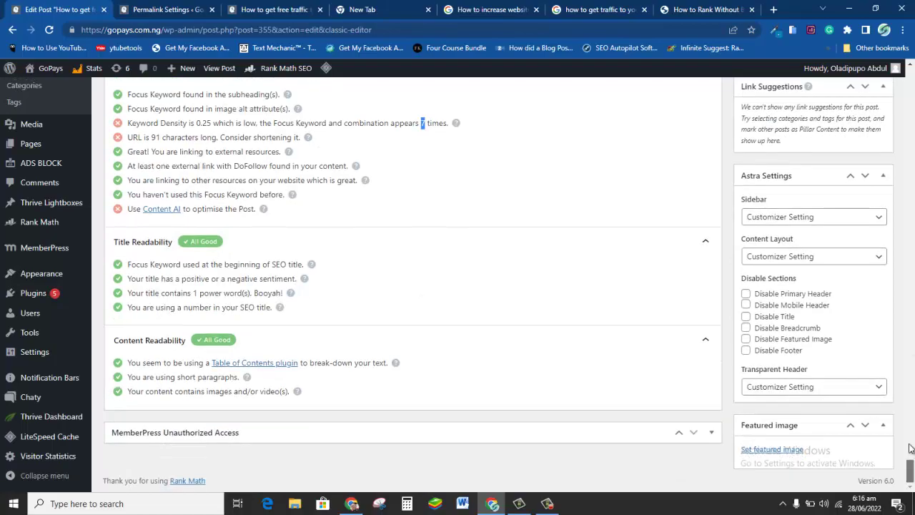
left_click_drag(910, 444, 904, 293)
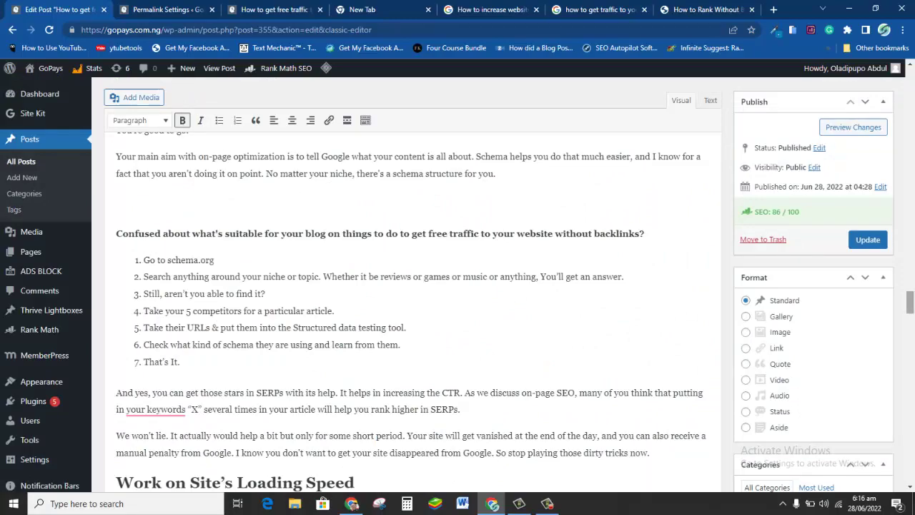
Set the media library photo of hands using a smartphone as the post's featured image.
left_click_drag(910, 301, 910, 373)
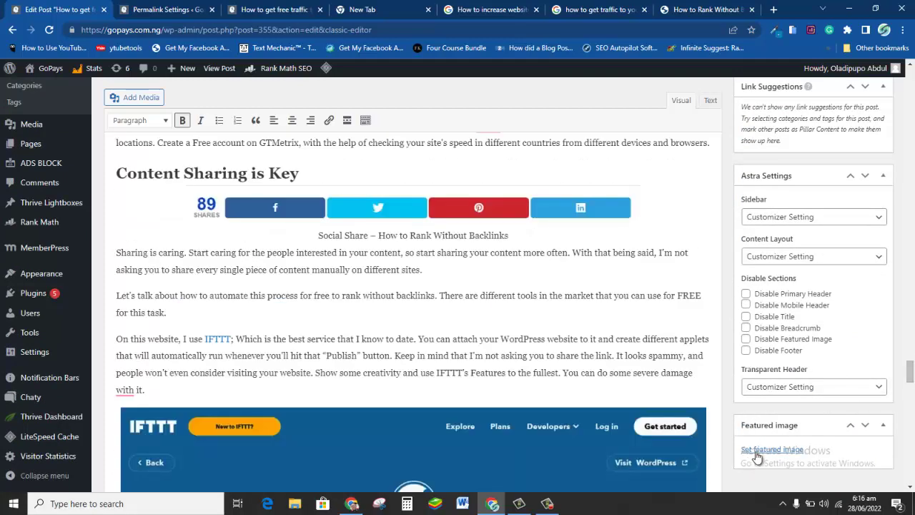
left_click(759, 454)
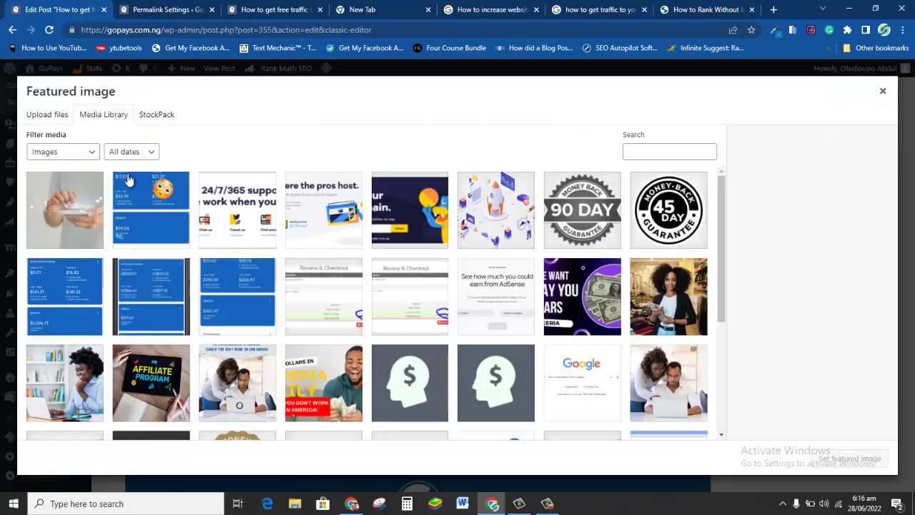
left_click(65, 213)
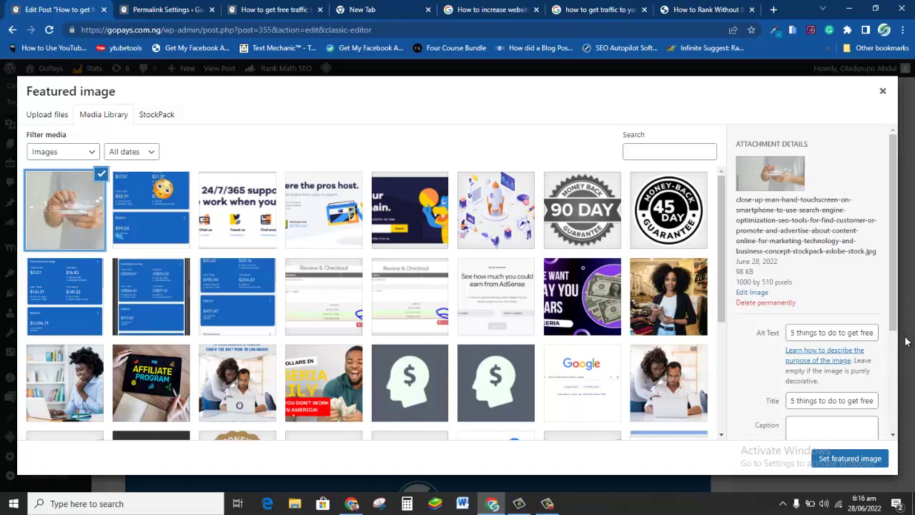
left_click(850, 458)
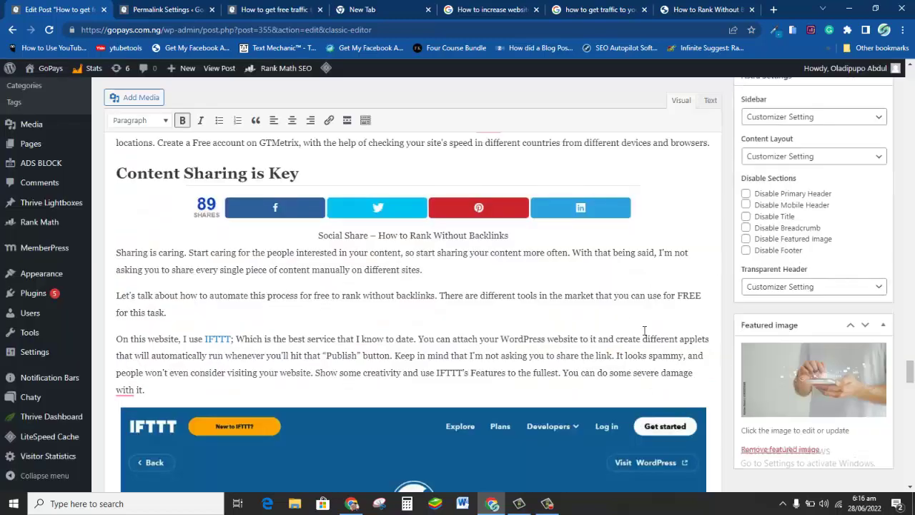
Open Rank Math's General Settings in a new browser tab while keeping the post editor in view.
left_click_drag(913, 389, 911, 474)
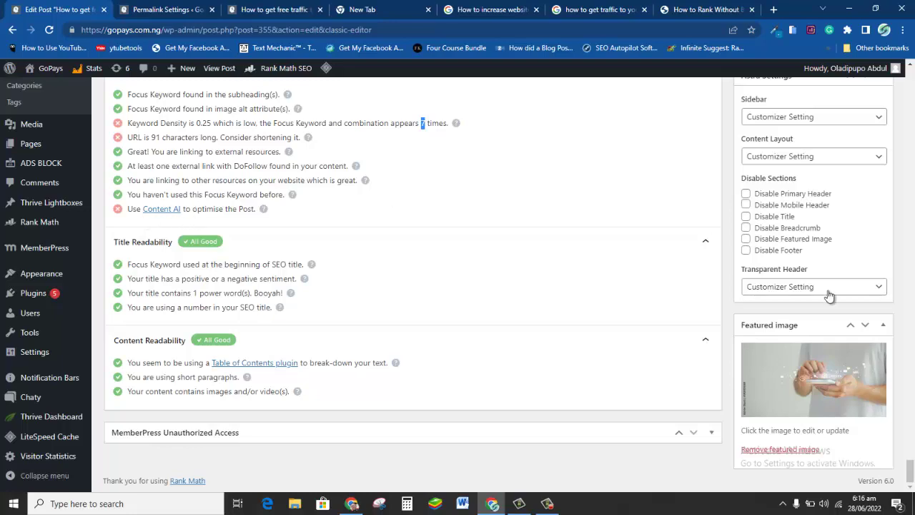
left_click_drag(910, 472, 911, 206)
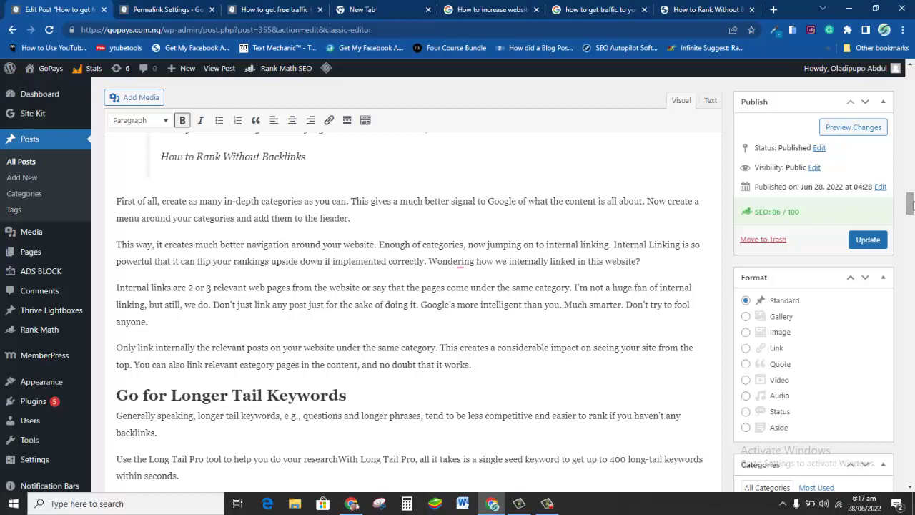
left_click_drag(911, 205, 910, 113)
mouse_move(37, 342)
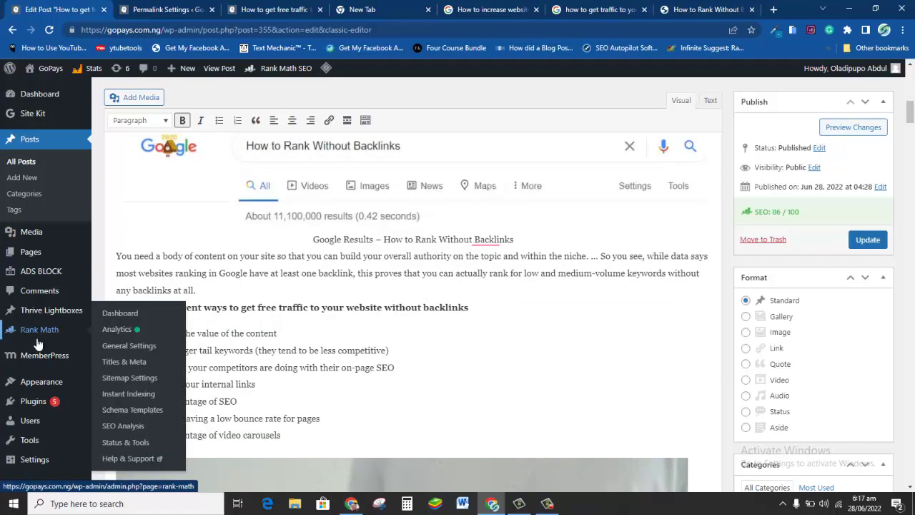
right_click(141, 347)
left_click(190, 352)
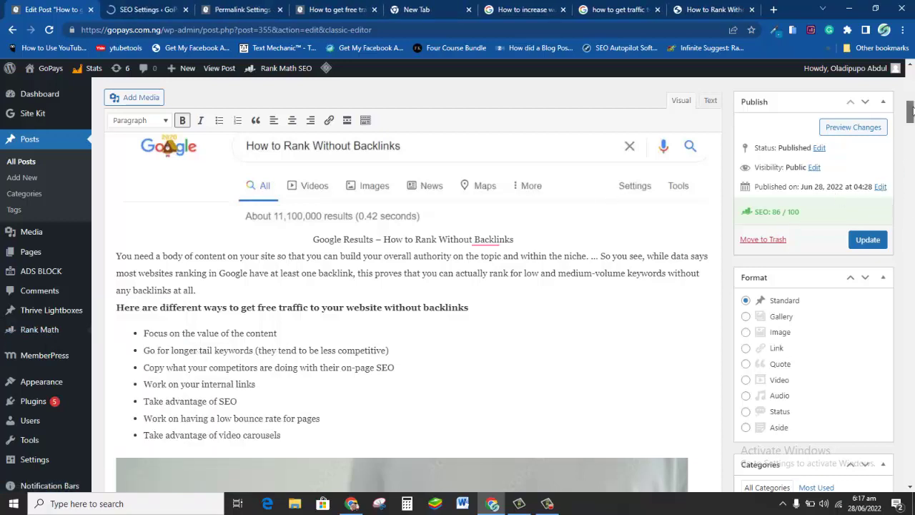
Remove the post from the Uncategorized category and assign it to a new category named "Digital marketing".
mouse_move(911, 107)
left_mouse_down()
mouse_move(911, 71)
mouse_move(911, 111)
mouse_move(911, 95)
left_mouse_up()
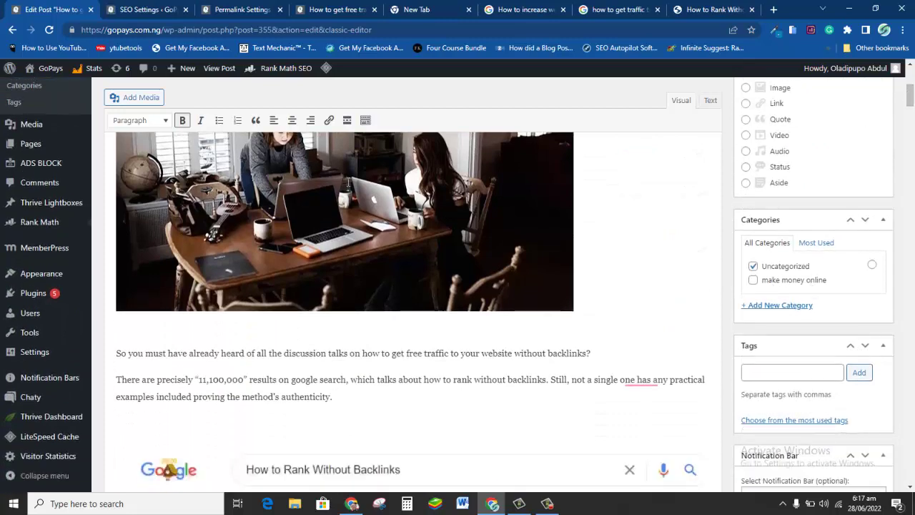
left_click(752, 266)
left_click(780, 306)
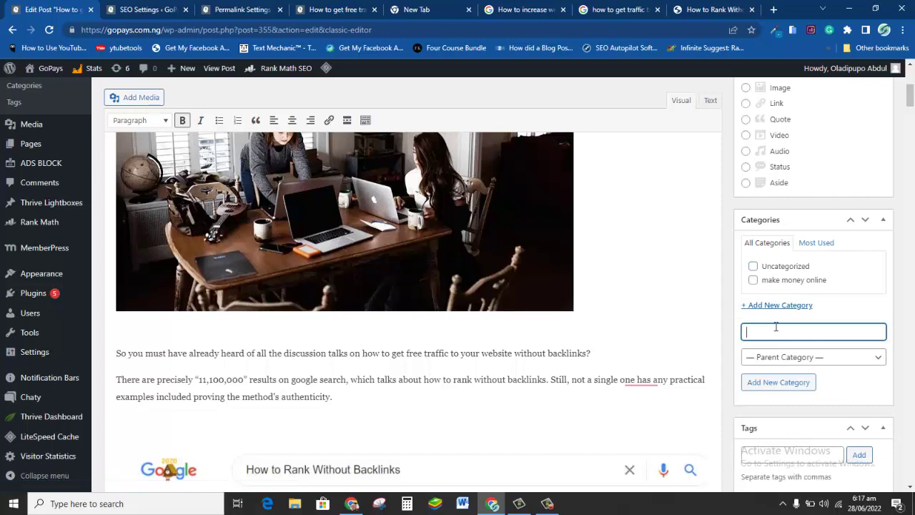
type("Dih")
type("ital marketing")
left_click(790, 388)
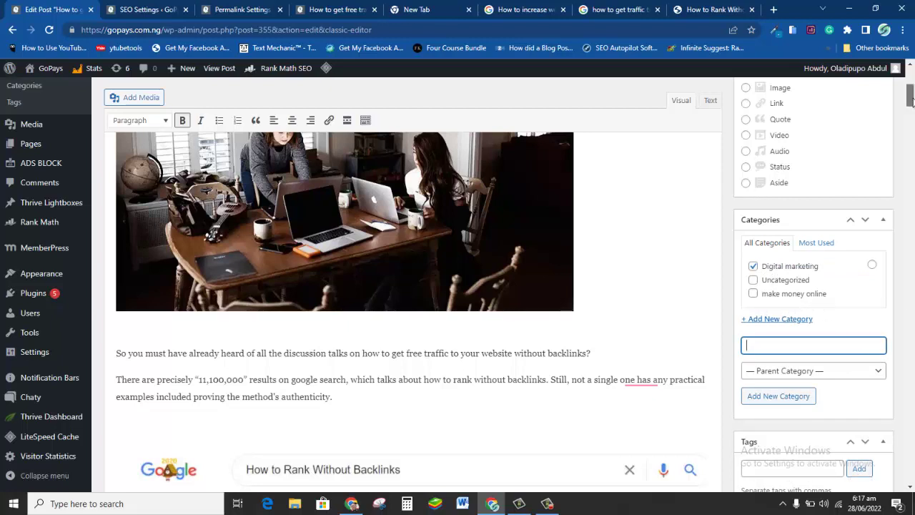
Copy the post title "5 things to do to get free traffic to your website without backlinks" into the tag entry.
scroll(910, 101, "down", 1)
scroll(911, 100, "up", 1)
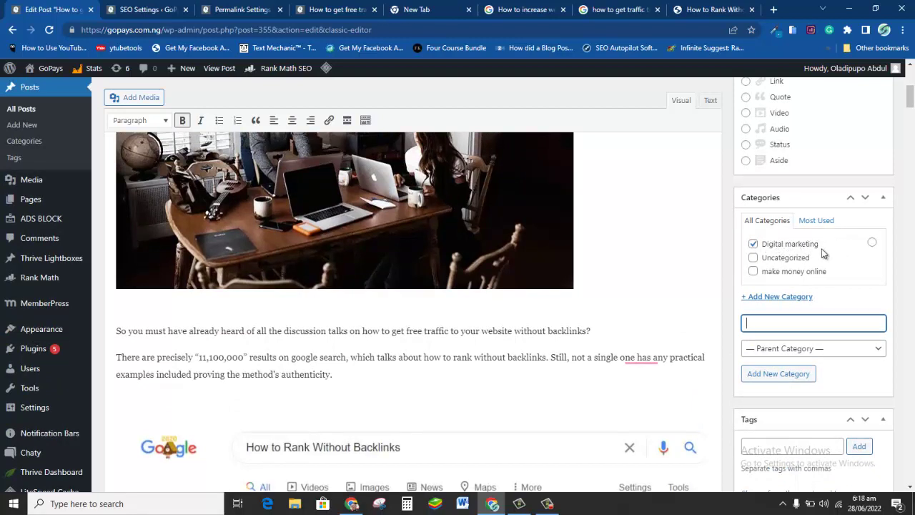
scroll(910, 101, "down", 1)
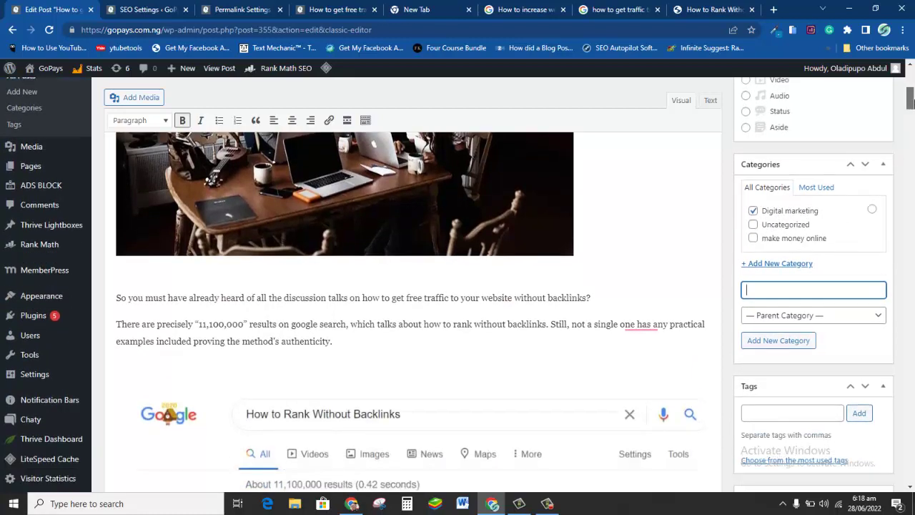
left_click_drag(911, 101, 906, 118)
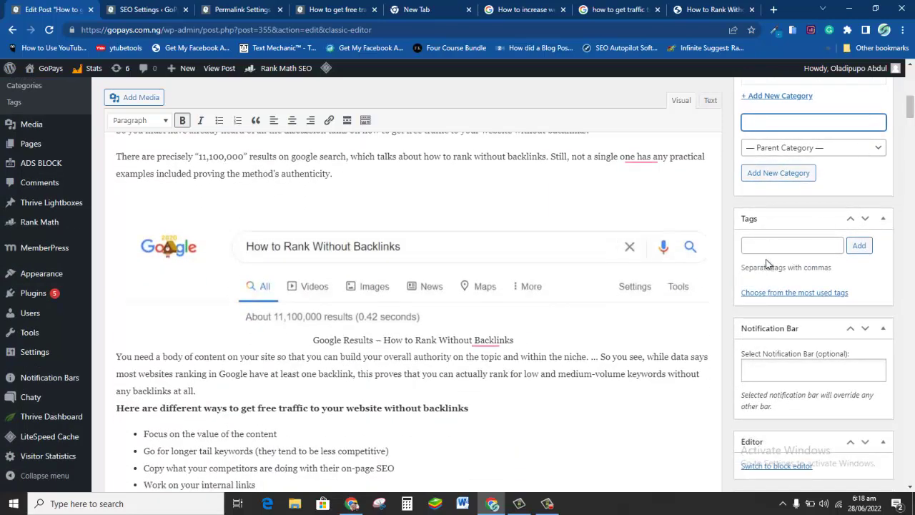
left_click(778, 245)
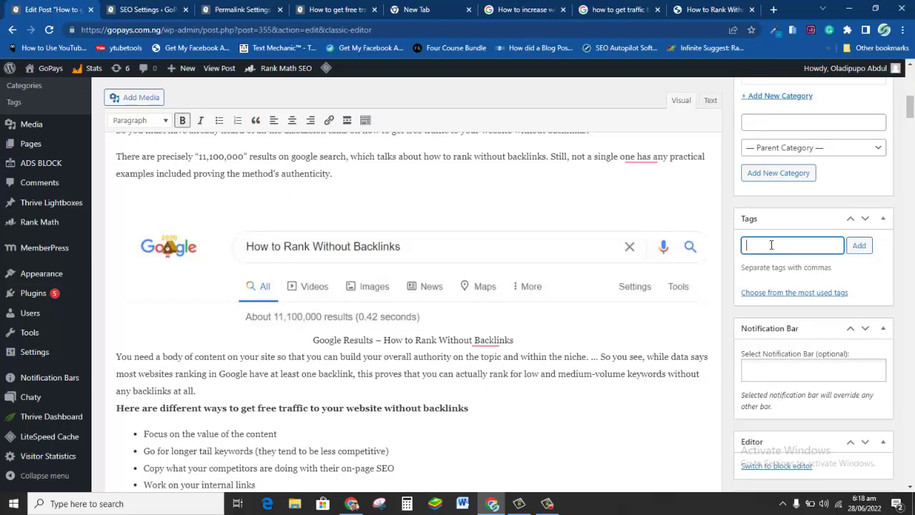
left_click_drag(909, 105, 909, 63)
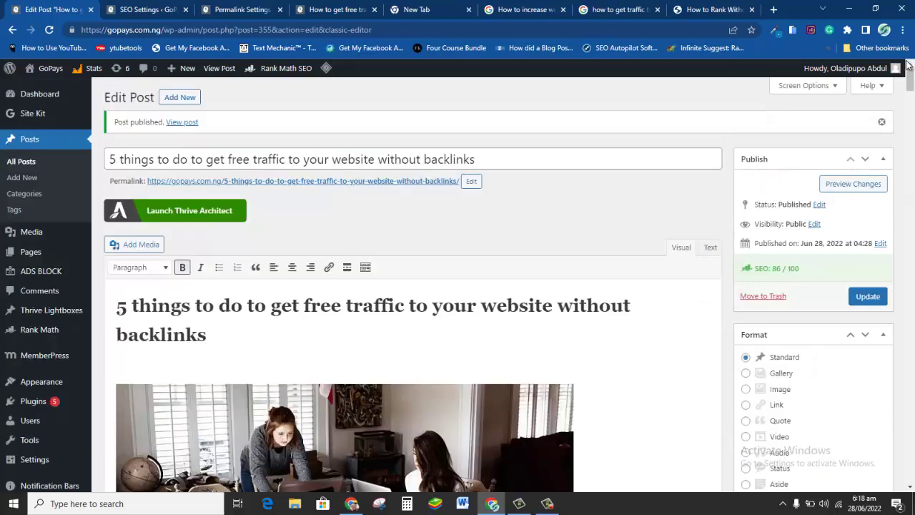
left_click(376, 158)
key("ctrl+a")
right_click(373, 163)
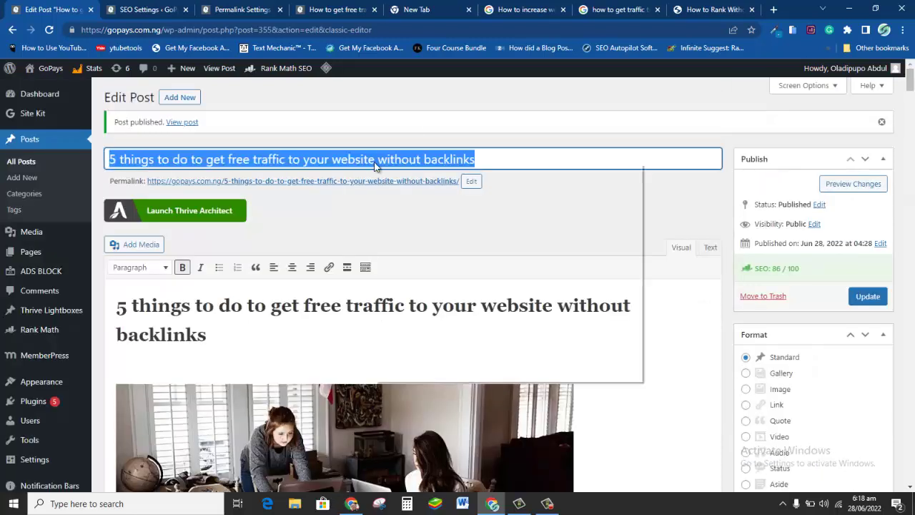
left_click(427, 203)
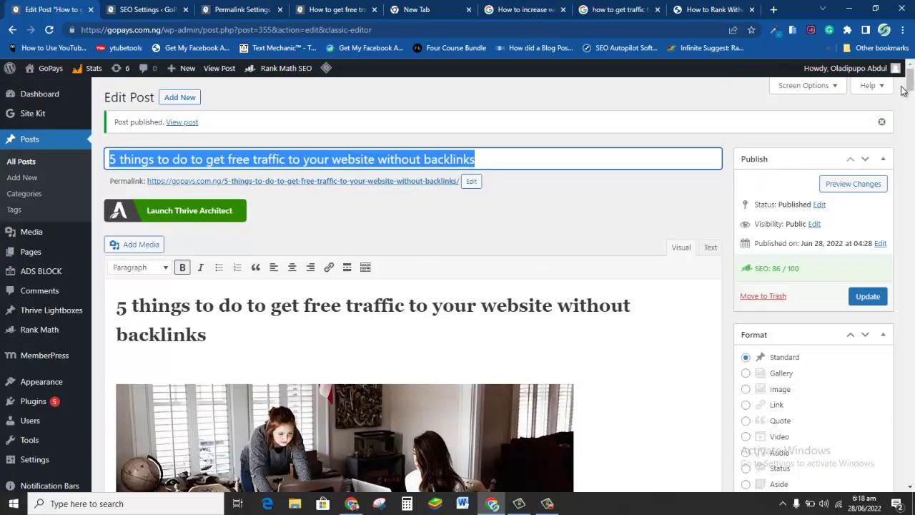
left_click_drag(910, 81, 913, 150)
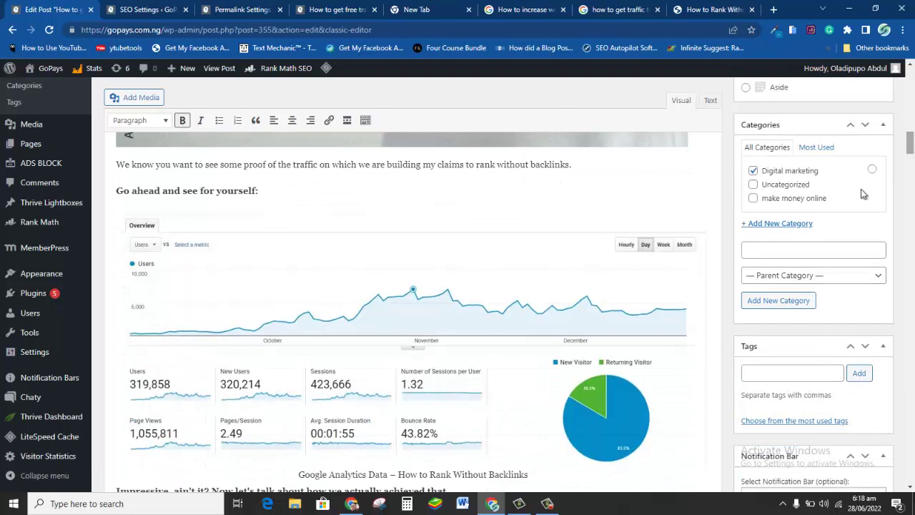
left_click(792, 373)
right_click(791, 376)
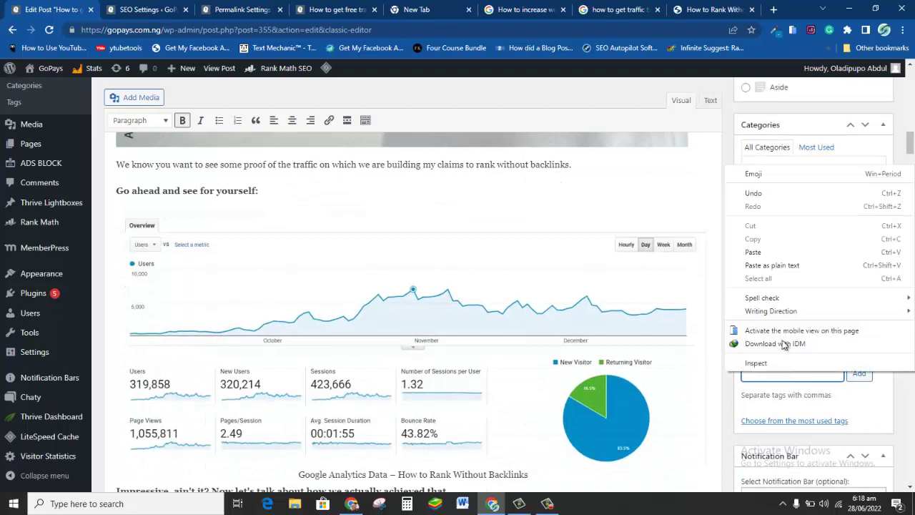
left_click(782, 262)
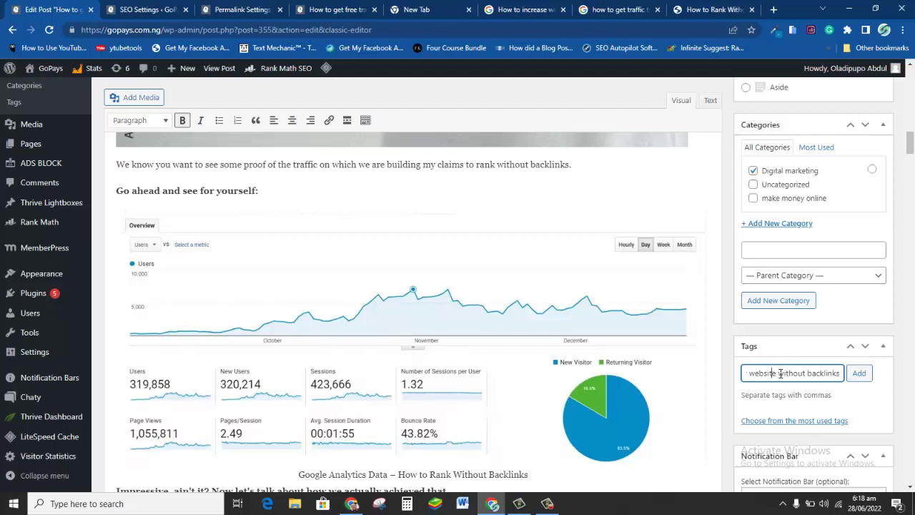
Trim "5 things to do to" from the tag text and add the tag "get free traffic to your website without backlinks".
key("Left")
key("Left")
key("Left")
key("Left")
key("Left")
key("Left")
key("Left")
key("Left")
key("Left")
key("Left")
key("Left")
key("Left")
key("Left")
key("Left")
key("Left")
key("Left")
key("Left")
key("Left")
key("Left")
key("Left")
left_click_drag(777, 373, 742, 377)
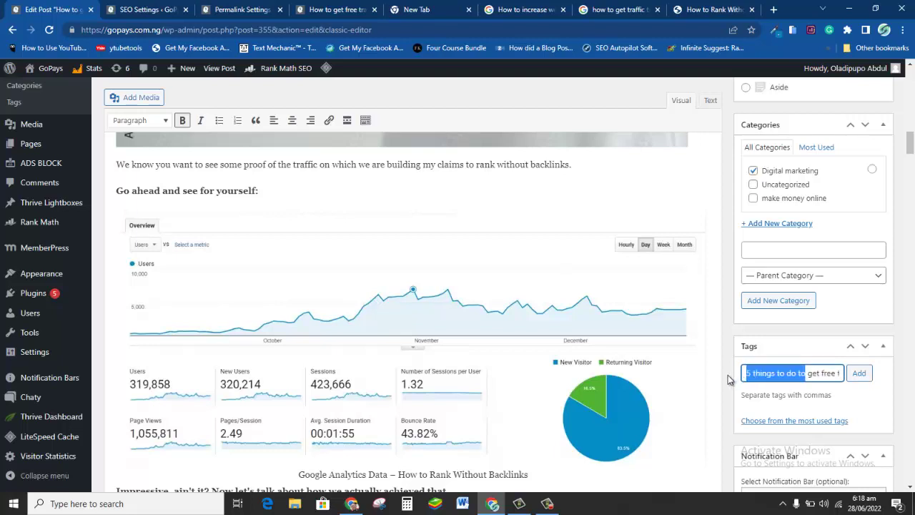
key("BackSpace")
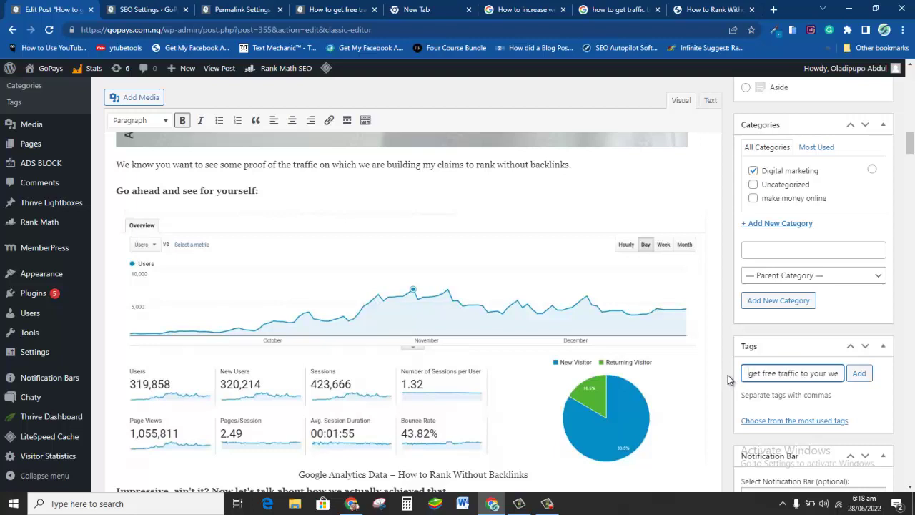
key("Delete")
key("Right")
key("Right")
key("Right")
key("Right")
key("Right")
key("Right")
key("Right")
key("Right")
key("Right")
key("Right")
key("Right")
key("Right")
key("Right")
key("Right")
key("Right")
key("Right")
key("Right")
key("Right")
key("Right")
key("Right")
left_click(857, 377)
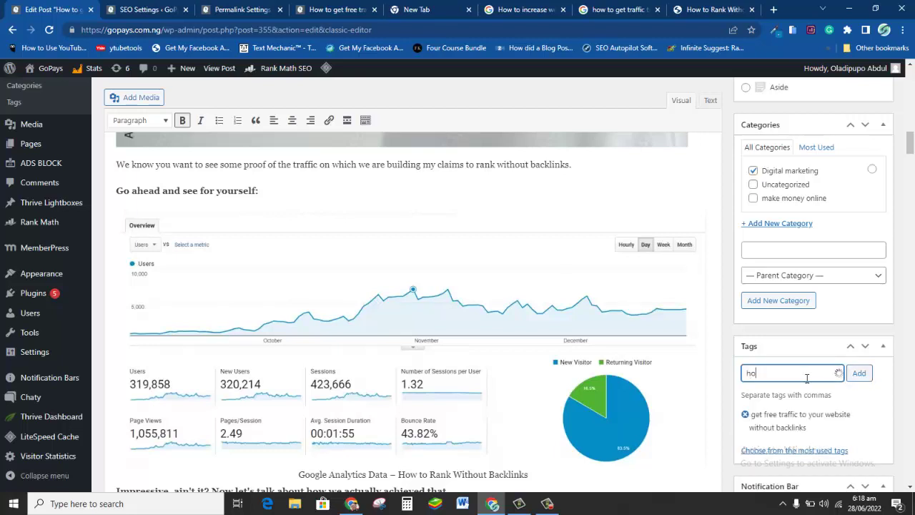
Begin a second tag with "how to" followed by the copied post title.
type("how to")
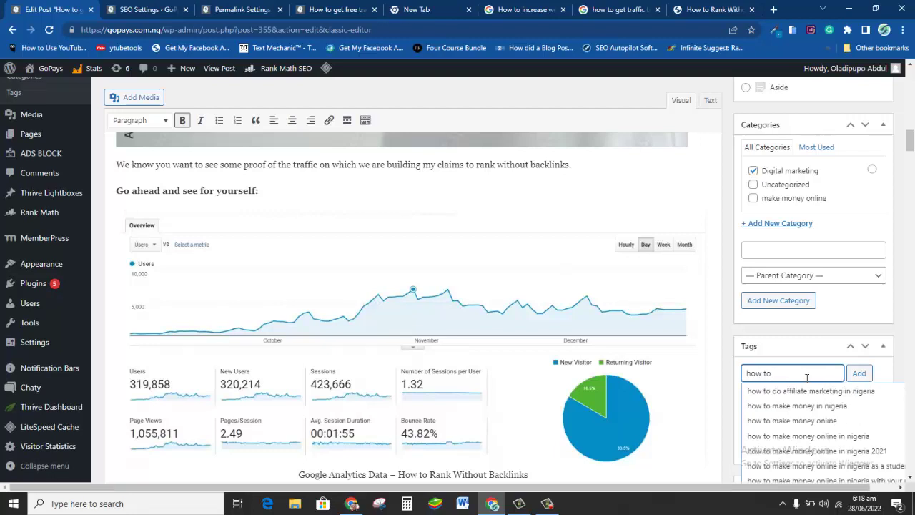
key("ctrl+v")
key("Return")
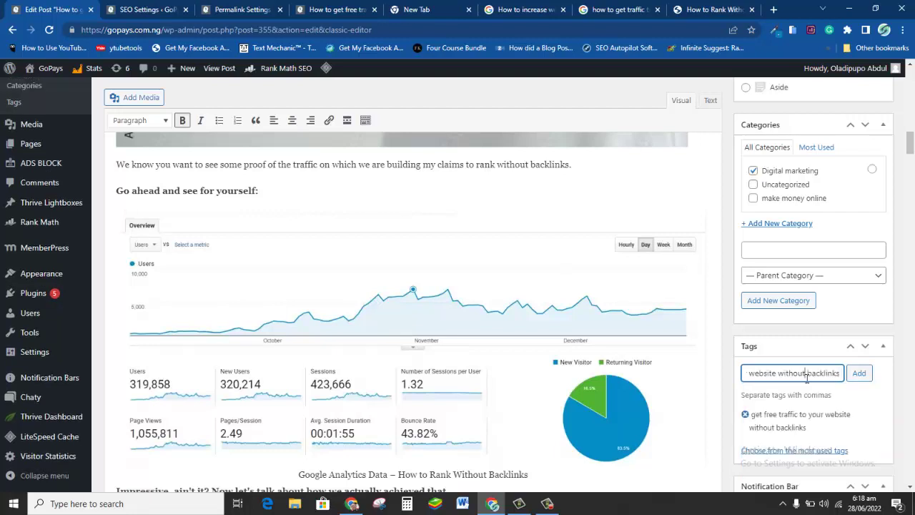
Replace "5 things to do to" in the pasted tag text with "how to" and add the result as a tag.
key("Left")
key("Left")
key("Left")
key("Left")
key("Left")
key("Left")
key("Left")
key("Left")
key("Left")
key("Left")
key("Left")
key("Left")
key("Left")
key("Left")
key("Left")
key("Left")
key("Left")
key("Left")
key("Left")
key("Left")
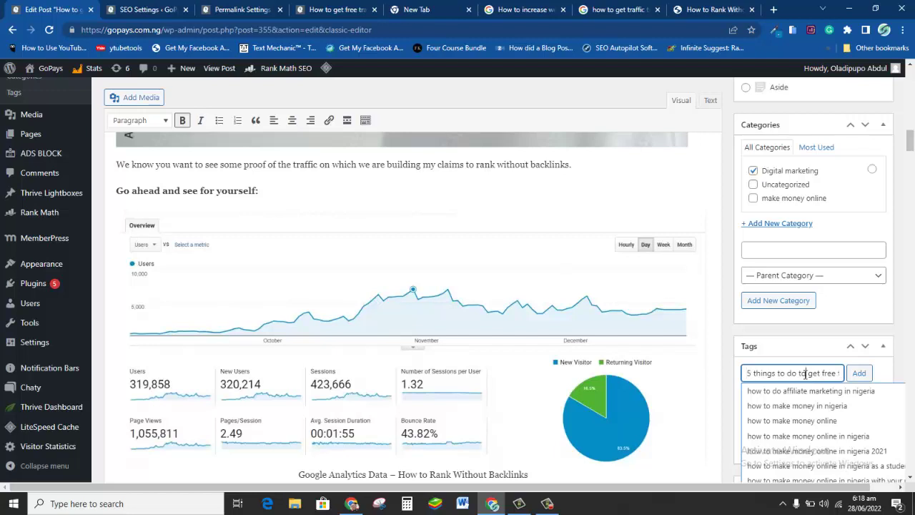
key("BackSpace")
key("BackSpace")
key("BackSpace")
key("BackSpace")
key("BackSpace")
key("BackSpace")
key("BackSpace")
key("BackSpace")
key("BackSpace")
key("BackSpace")
key("BackSpace")
key("BackSpace")
key("BackSpace")
key("BackSpace")
key("BackSpace")
key("BackSpace")
key("BackSpace")
key("BackSpace")
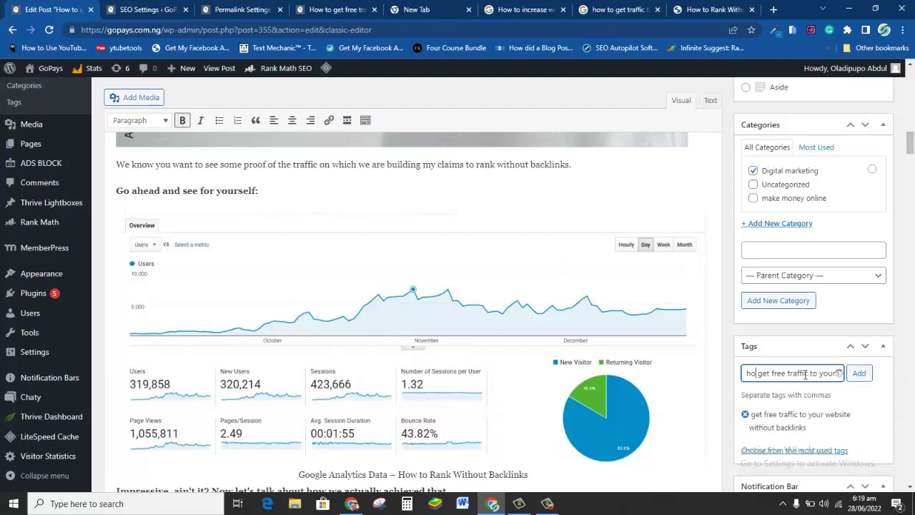
type("how to")
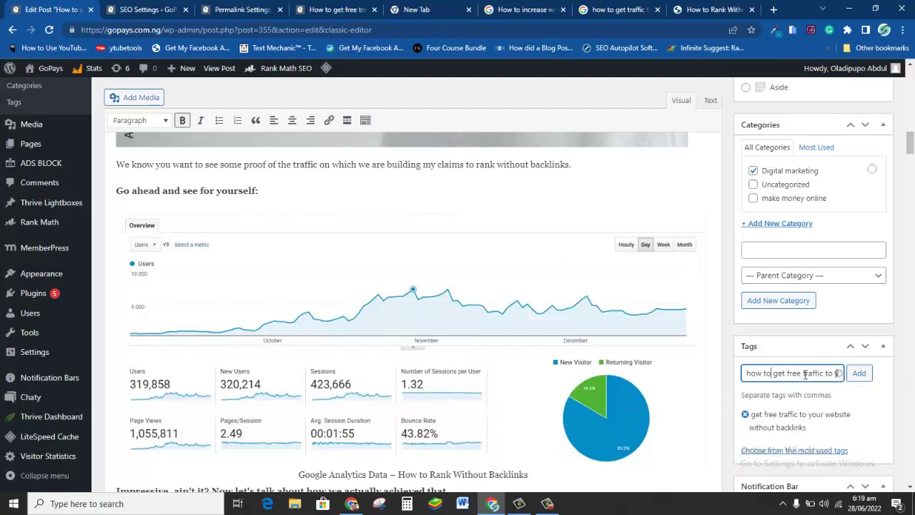
left_click(858, 374)
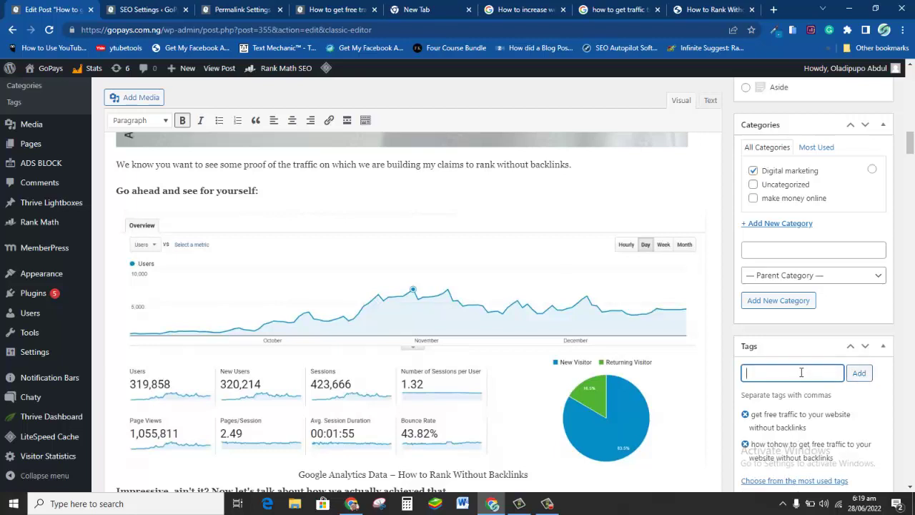
Add the full post title "5 things to do to get free traffic to your website without backlinks" as a third tag.
key("ctrl+v")
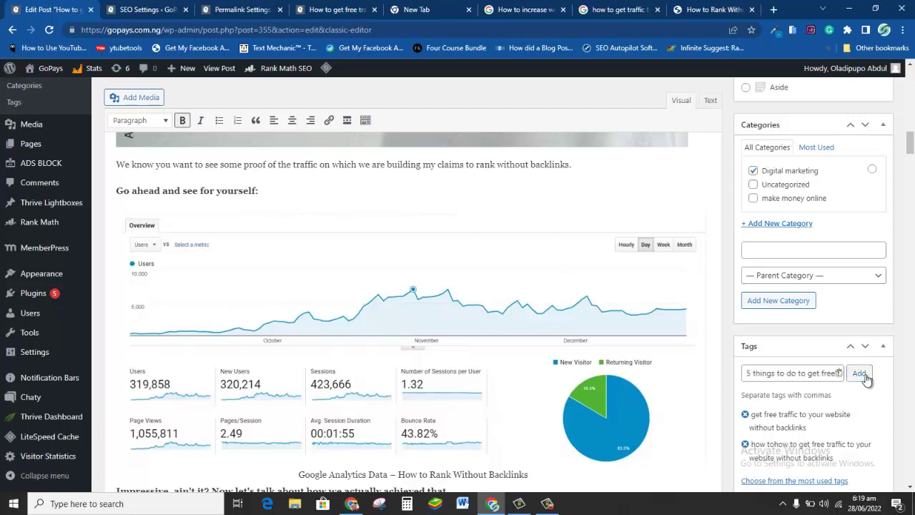
left_click(864, 375)
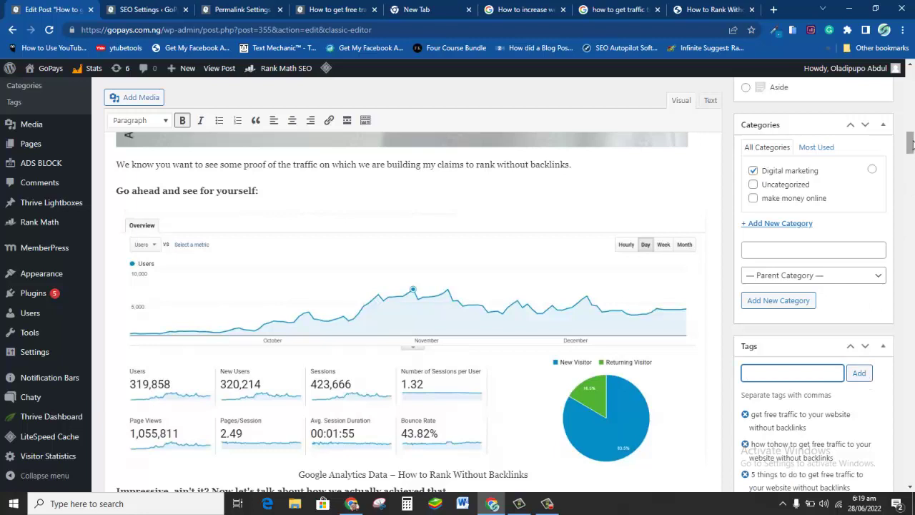
left_click_drag(909, 143, 911, 158)
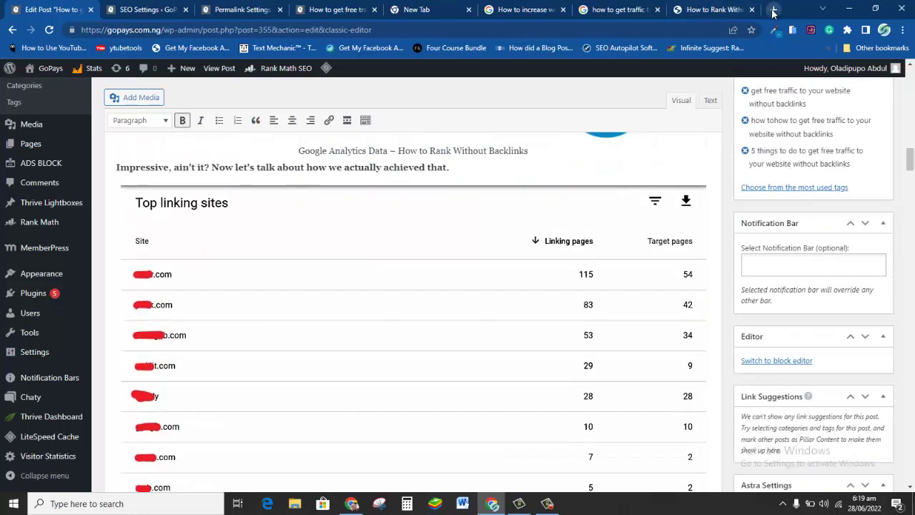
Open the rapidtags.io website in a new browser tab.
left_click(773, 9)
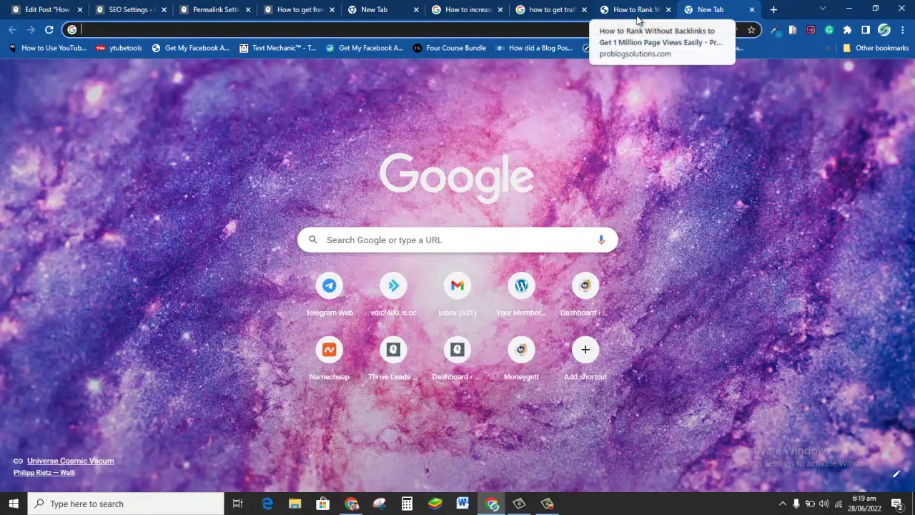
type("r")
key("Return")
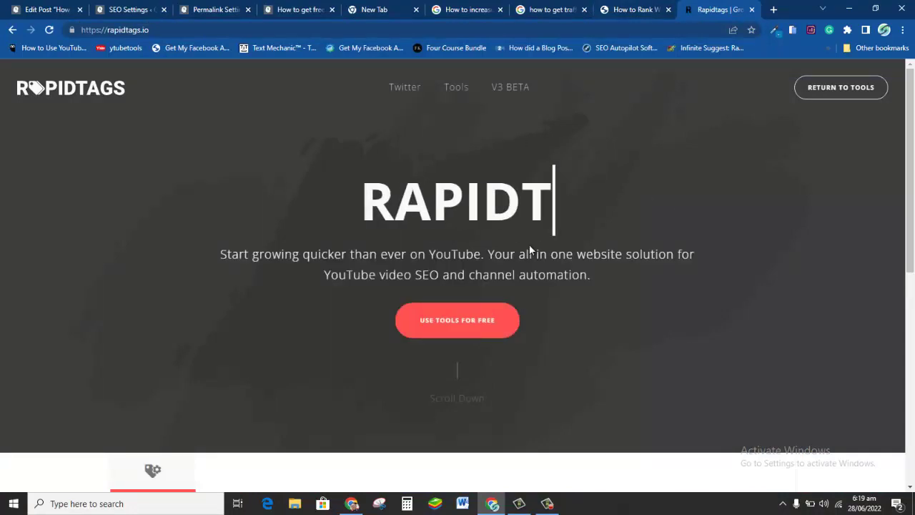
Open the Rapidtags tag generator and generate tags for "get free traffic to your website without backlinks", trimmed from the copied post title.
left_click(479, 323)
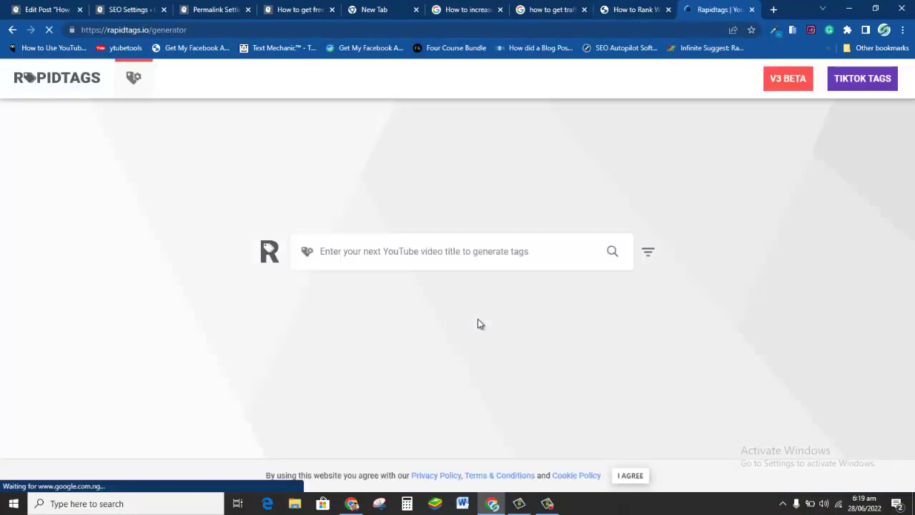
left_click(457, 252)
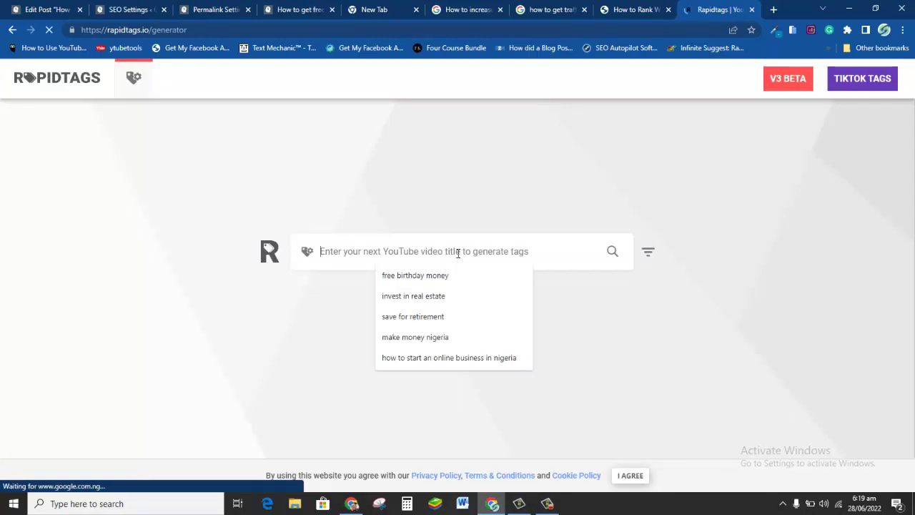
right_click(412, 249)
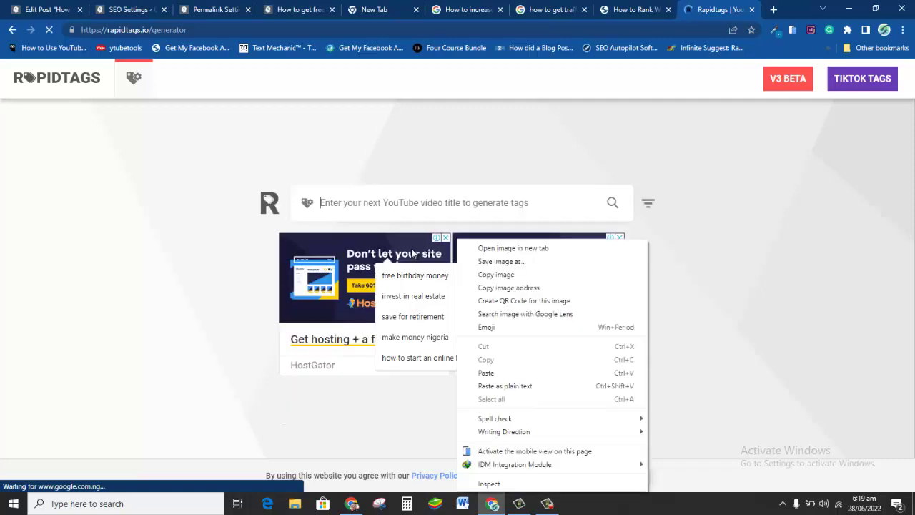
left_click(500, 386)
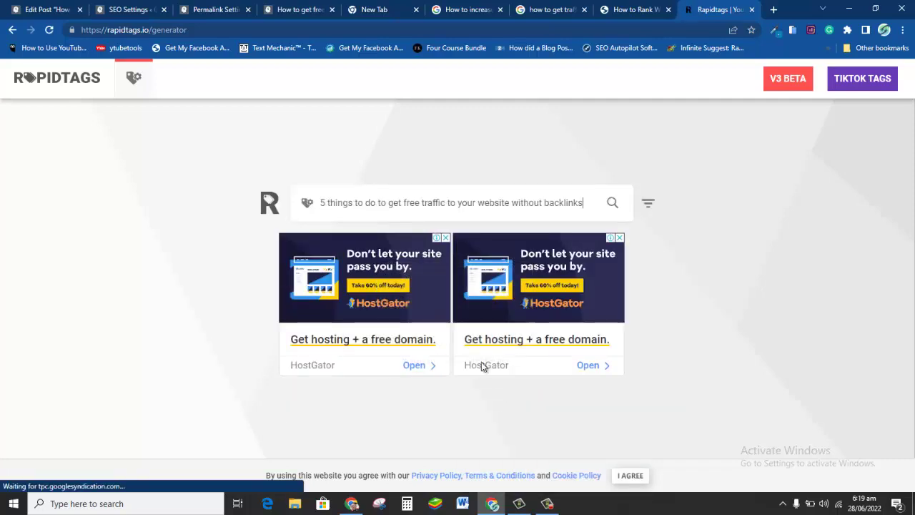
left_click_drag(387, 202, 273, 220)
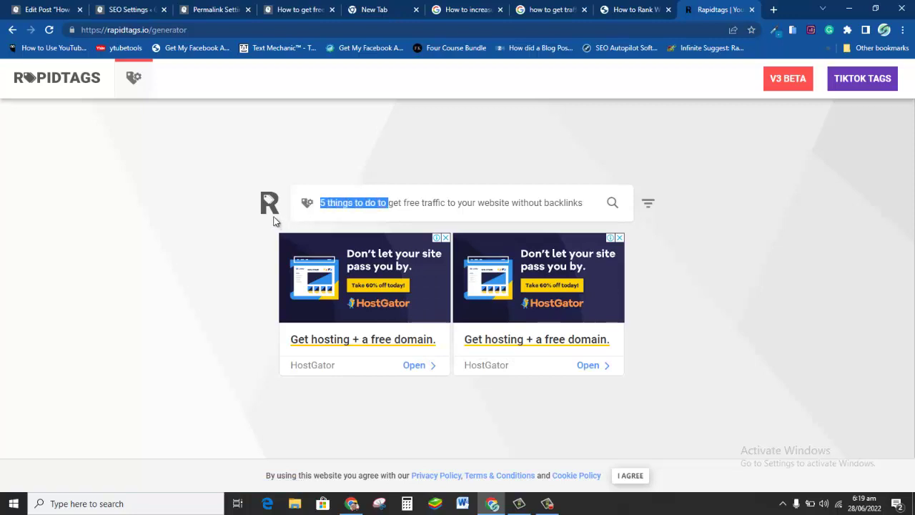
key("BackSpace")
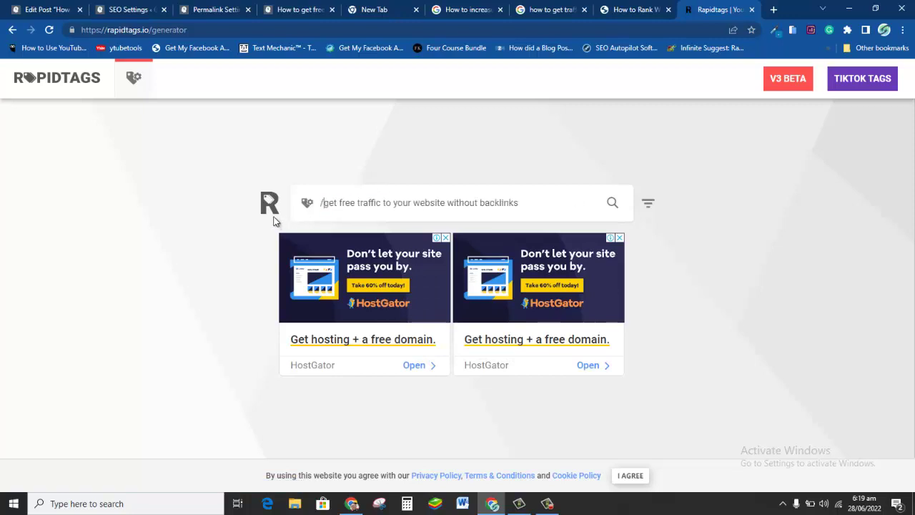
left_click(646, 203)
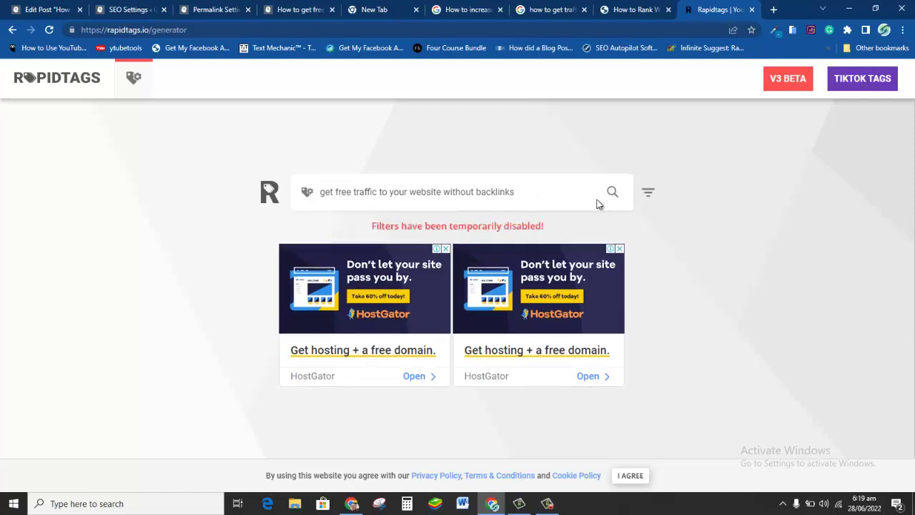
left_click(613, 194)
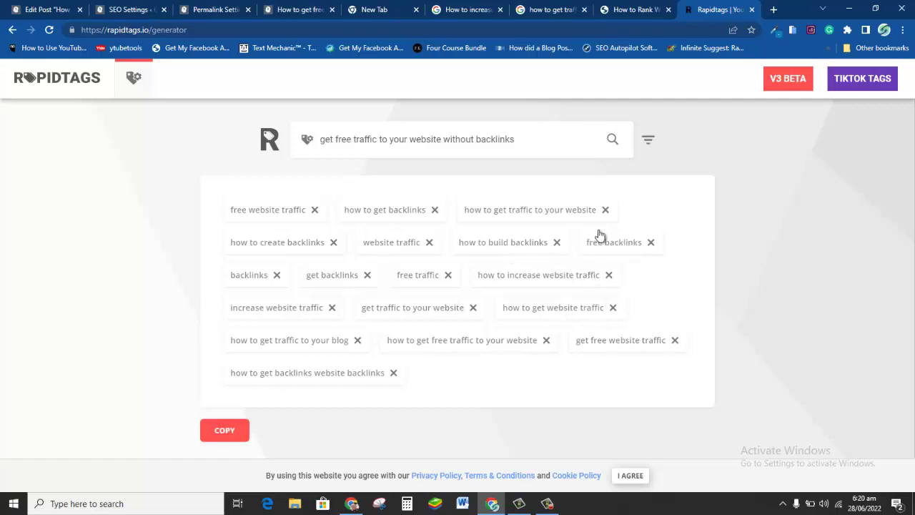
Remove every suggested tag that mentions backlinks from the generated list and copy the remaining tags.
left_click(556, 244)
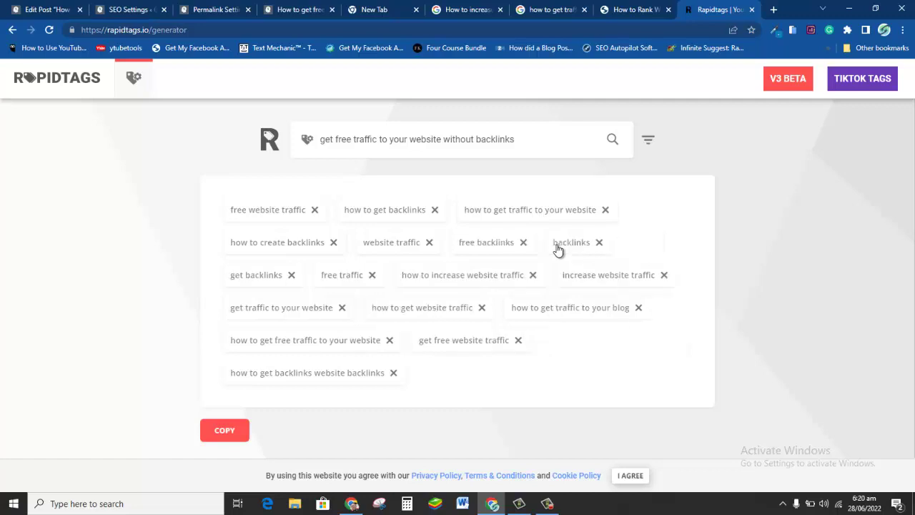
left_click(434, 211)
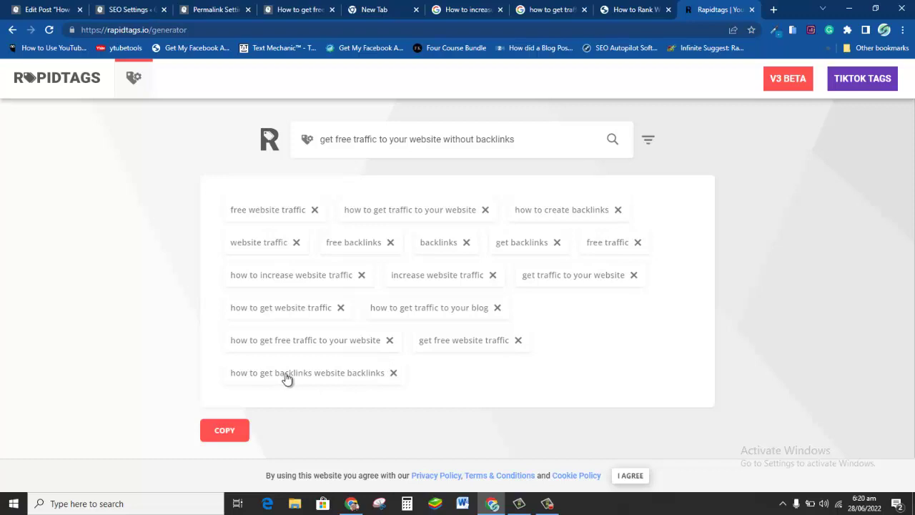
left_click(393, 372)
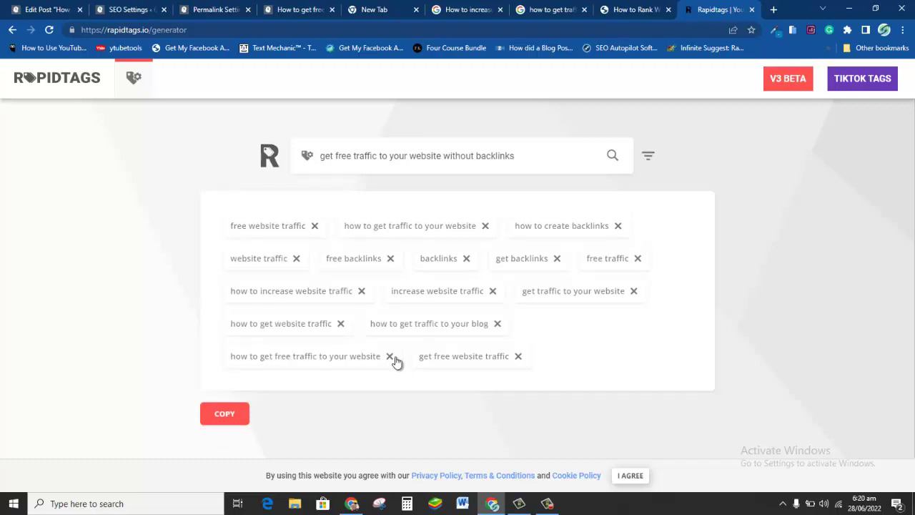
left_click(619, 227)
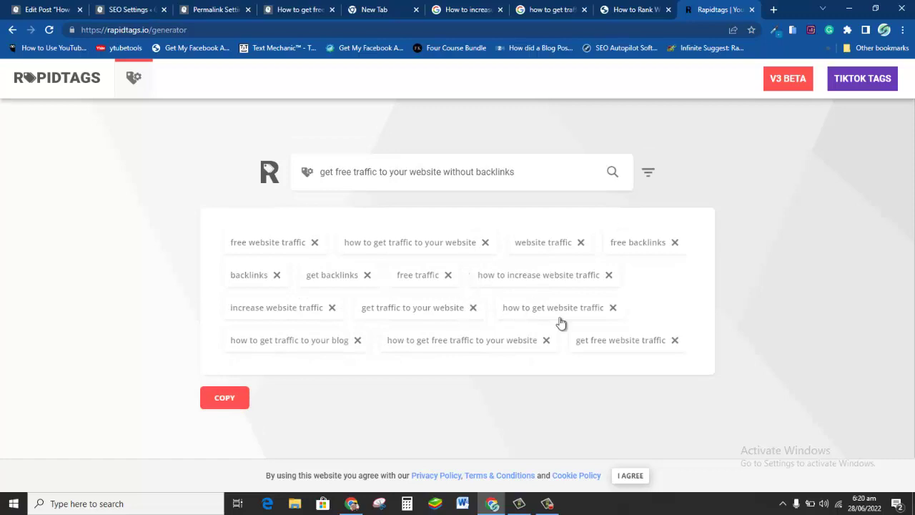
left_click(276, 275)
left_click(291, 276)
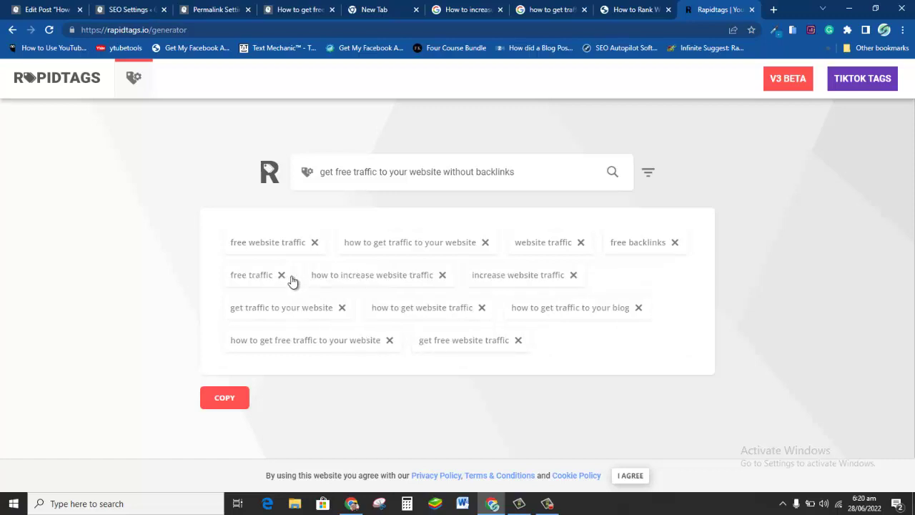
left_click(675, 244)
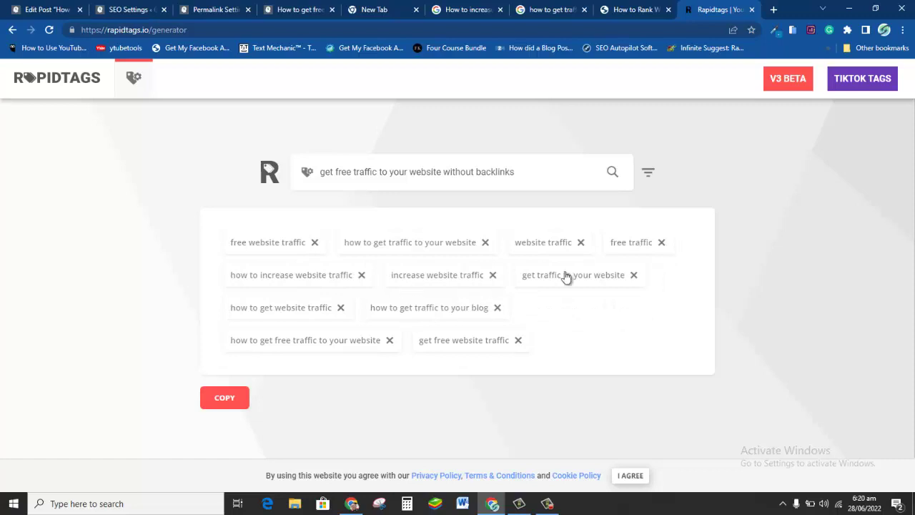
left_click(225, 400)
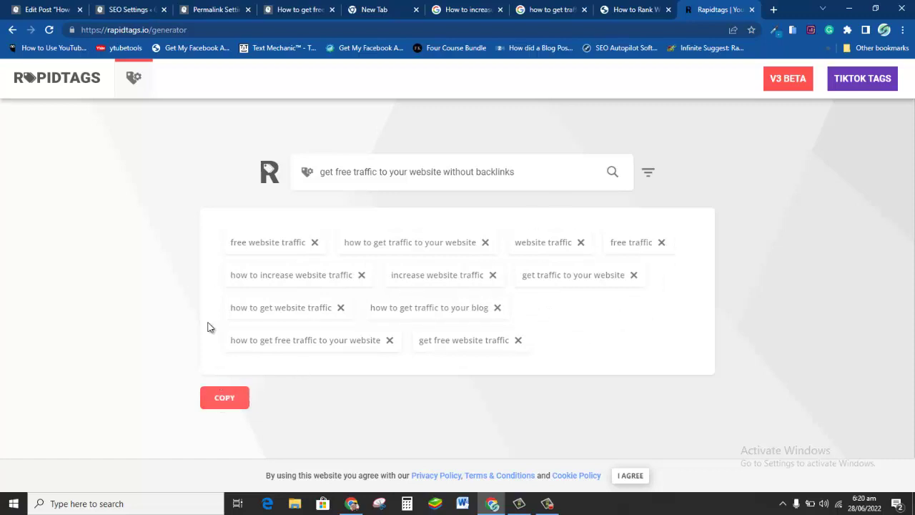
Return to the WordPress post editor and add the copied Rapidtags list to the post's tags.
left_click(300, 7)
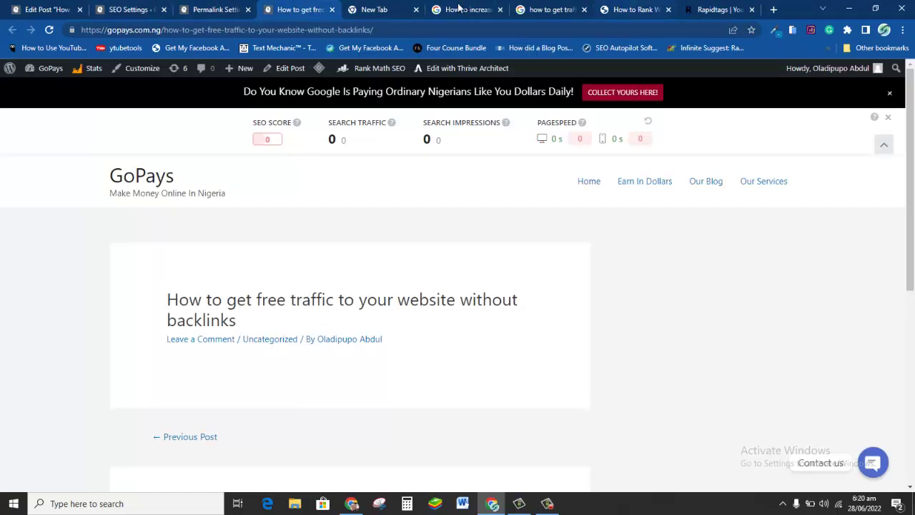
left_click(44, 9)
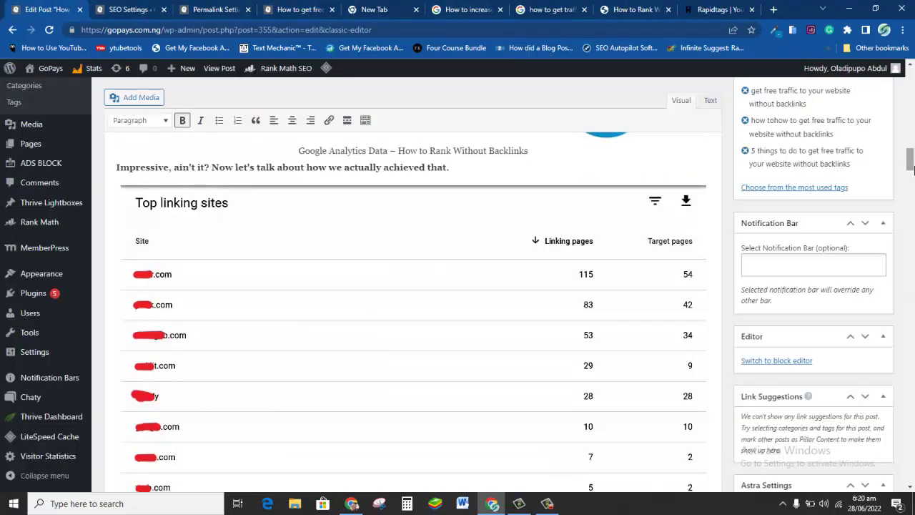
scroll(809, 224, "up", 3)
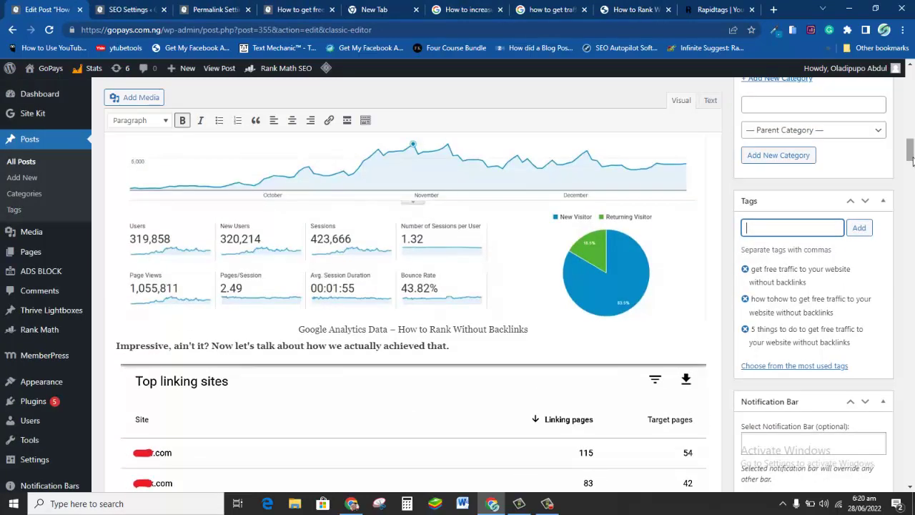
right_click(807, 229)
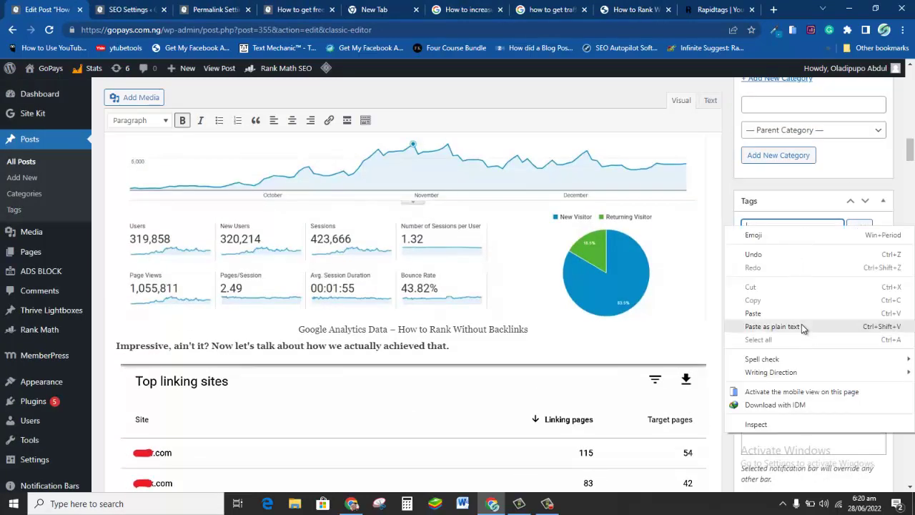
left_click(772, 326)
left_click(856, 227)
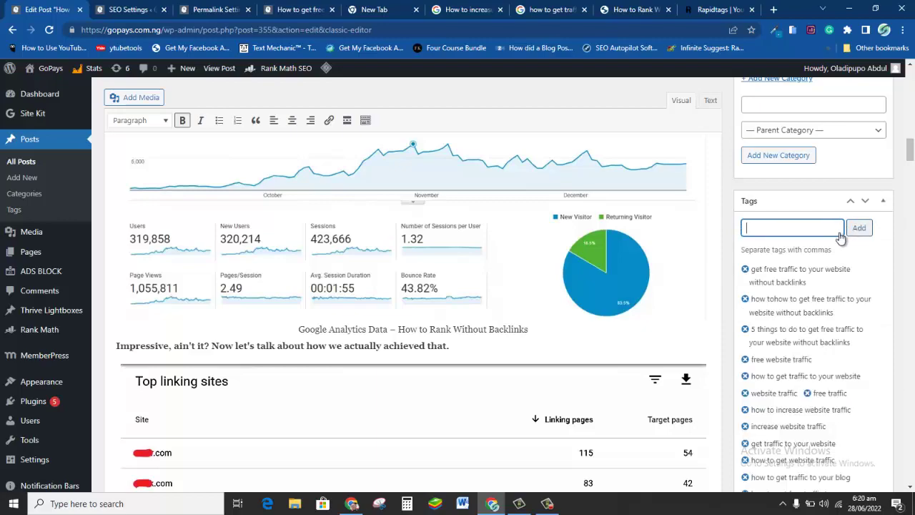
Add the suggested phrase "how to get traffic to your blog" as a second Rank Math focus keyword.
left_click_drag(910, 151, 910, 449)
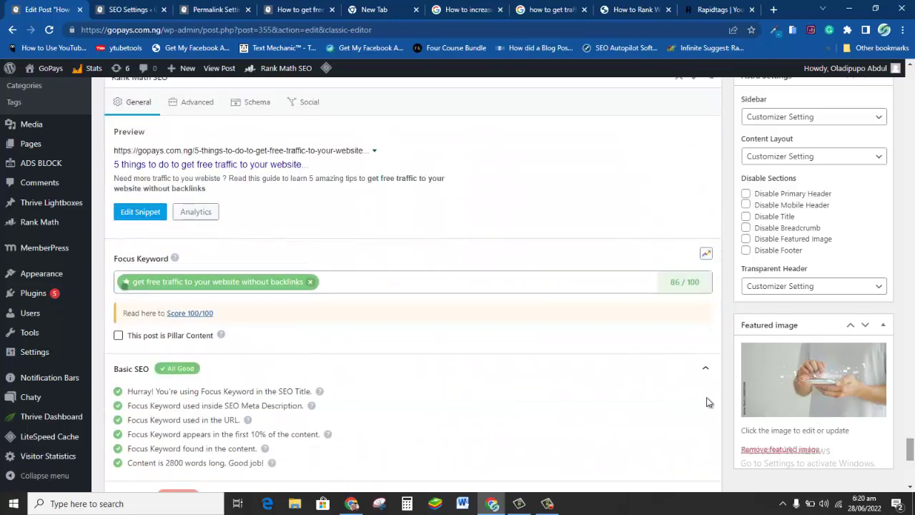
left_click(441, 284)
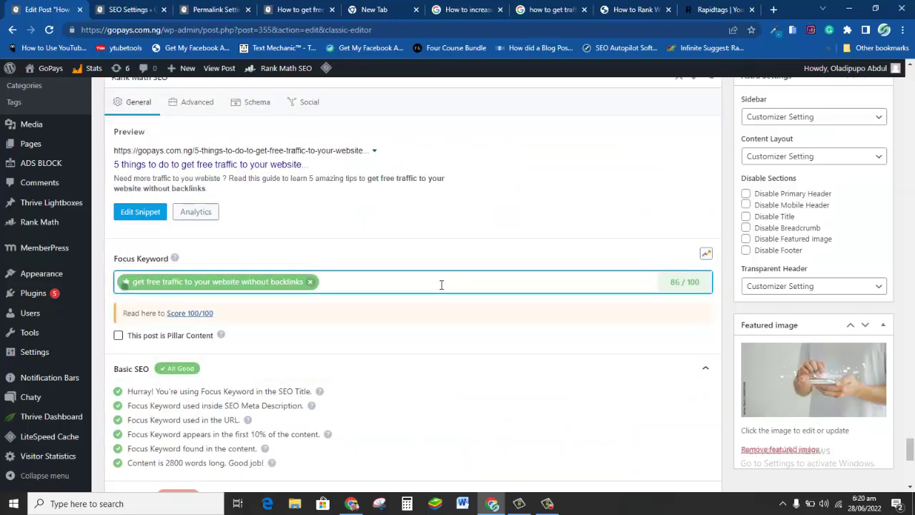
type("how to gr")
type("tra")
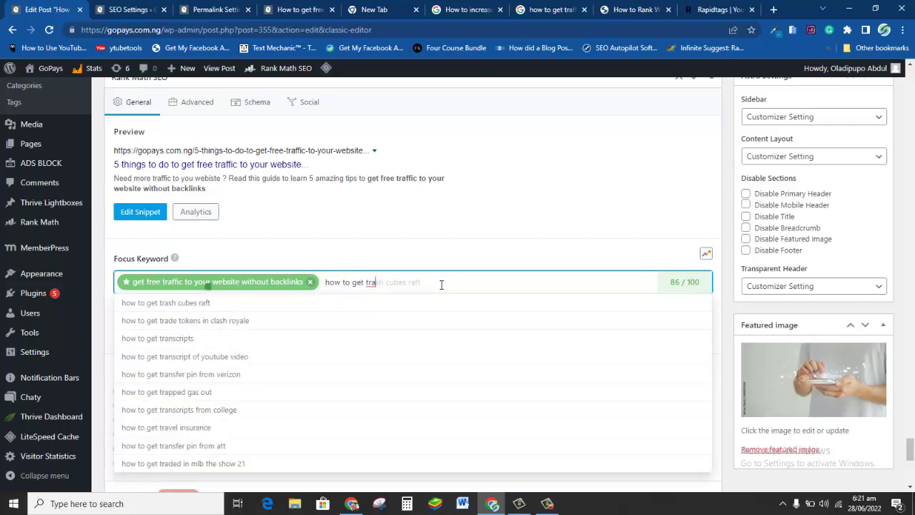
type("ffic")
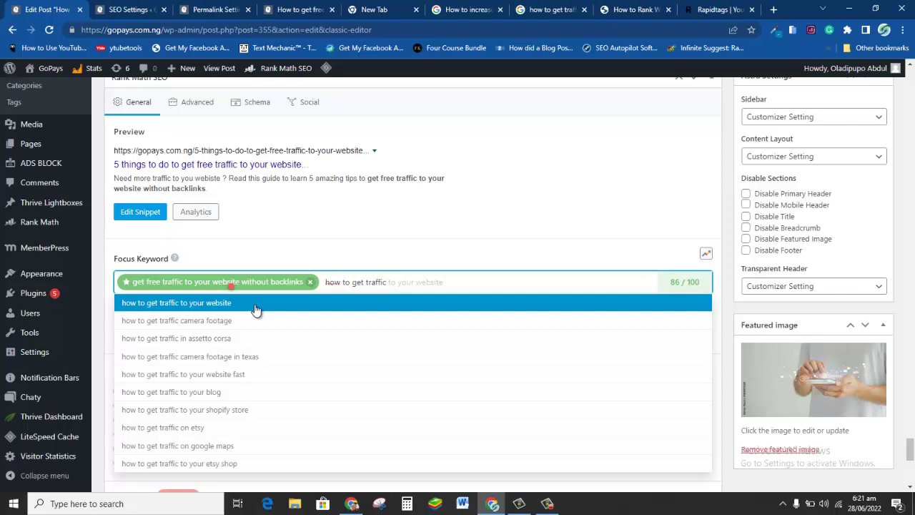
left_click(212, 393)
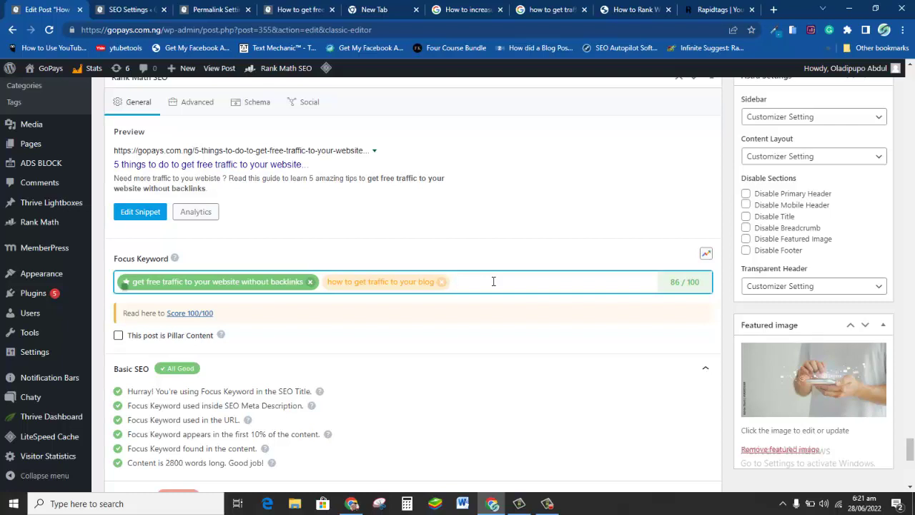
Add "how to get traffic without backlinks" as a third focus keyword.
type("how to get traffic wio")
key("BackSpace")
type("y")
type("thout")
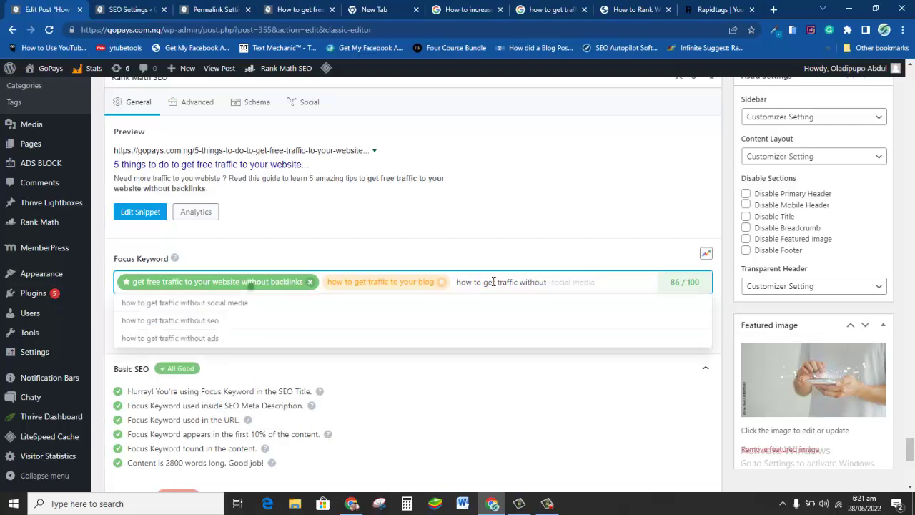
type(" b")
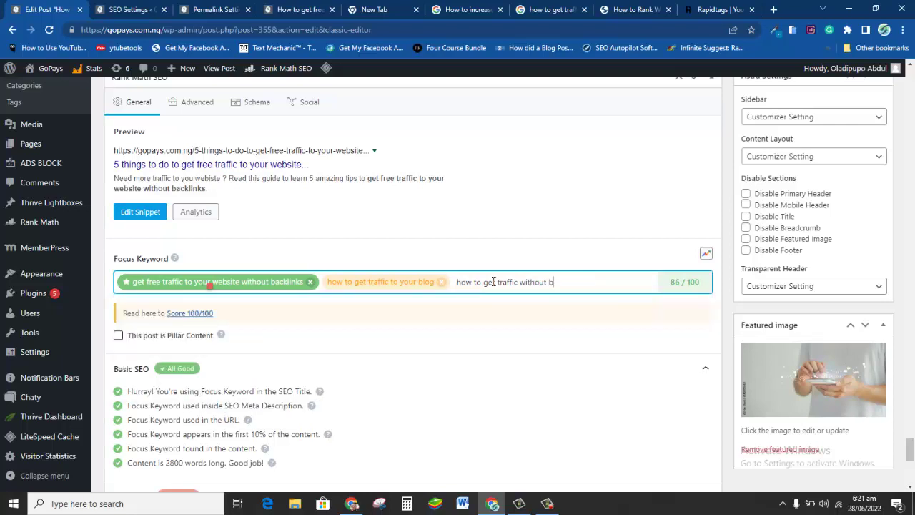
type("acklinks")
key("Return")
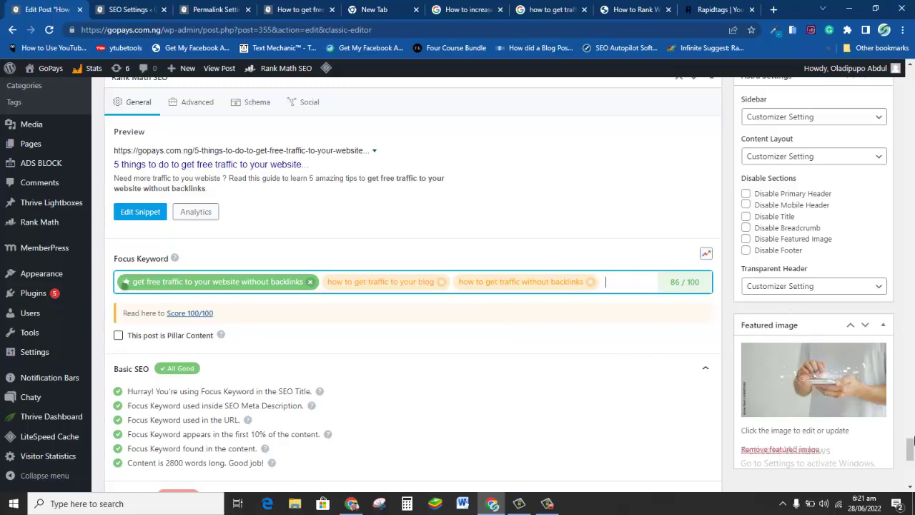
Review the Rank Math checklist, examining the additional SEO checks such as keyword density and URL length.
scroll(909, 449, "down", 2)
mouse_move(910, 457)
left_mouse_down()
mouse_move(910, 468)
mouse_move(910, 343)
mouse_move(910, 466)
left_mouse_up()
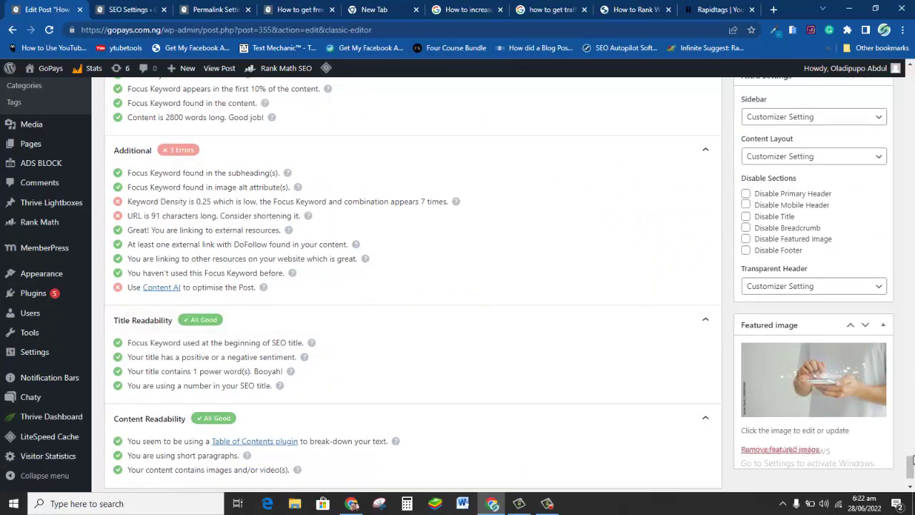
scroll(912, 463, "up", 1)
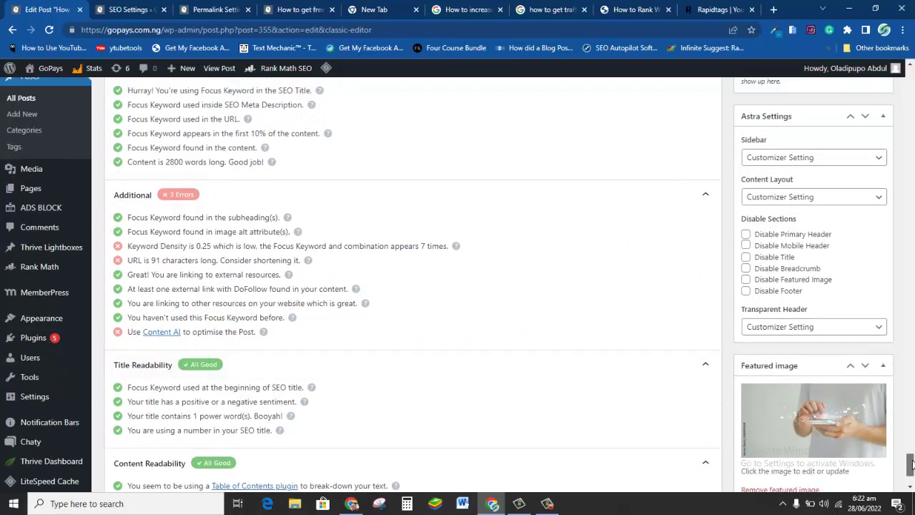
scroll(910, 465, "down", 1)
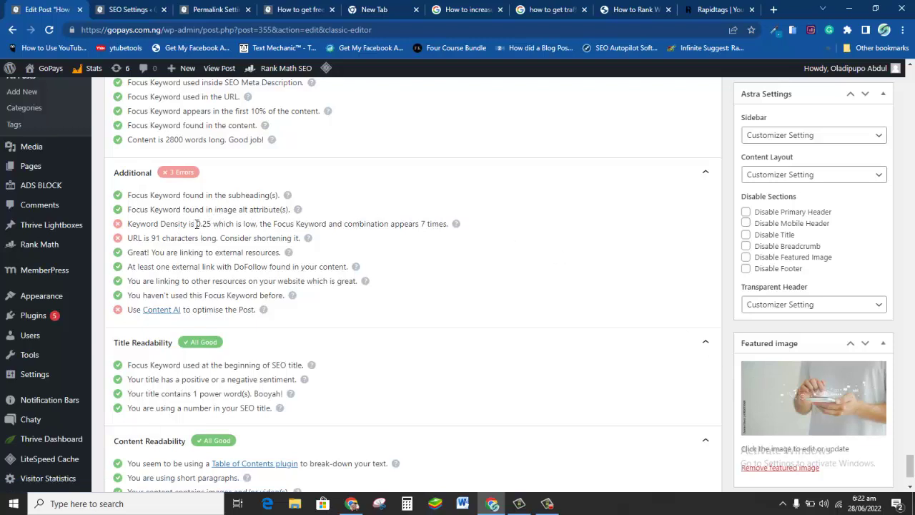
double_click(423, 223)
double_click(205, 223)
left_click_drag(910, 466, 911, 463)
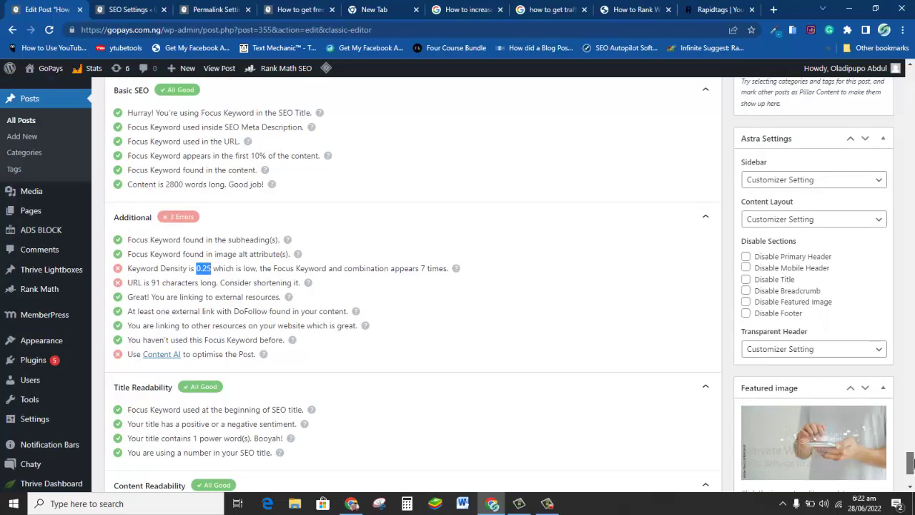
Shorten the post's permalink slug to get-free-traffic-to-your-website-without-backlinks by removing the "5-things-to-do-to-" part.
left_click_drag(910, 466, 911, 89)
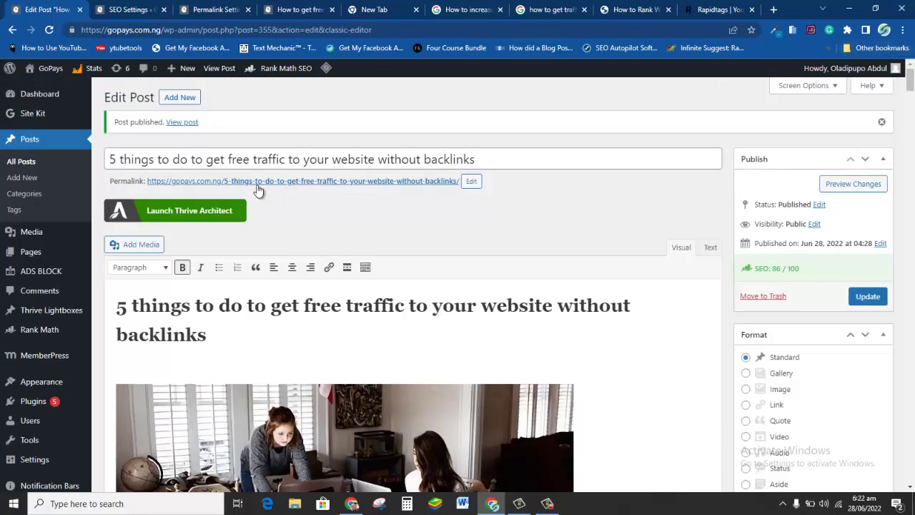
left_click(472, 181)
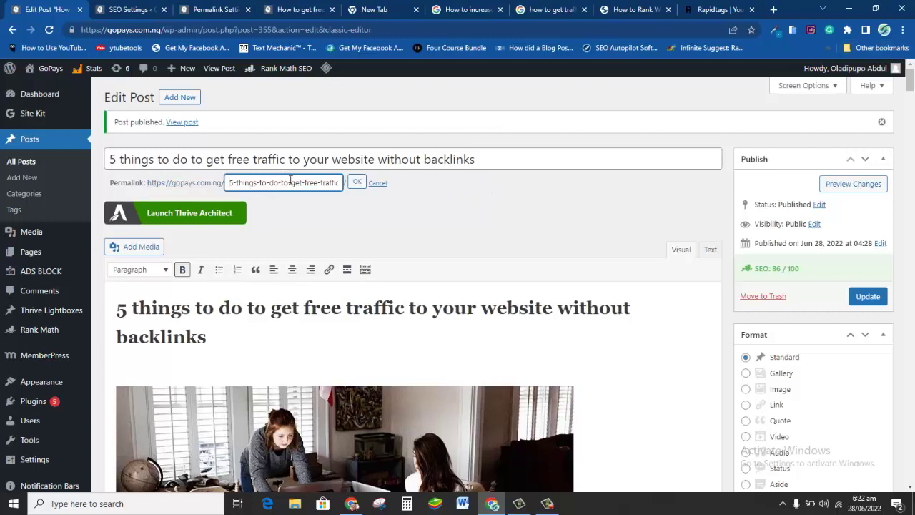
left_click(226, 182, "shift")
key("BackSpace")
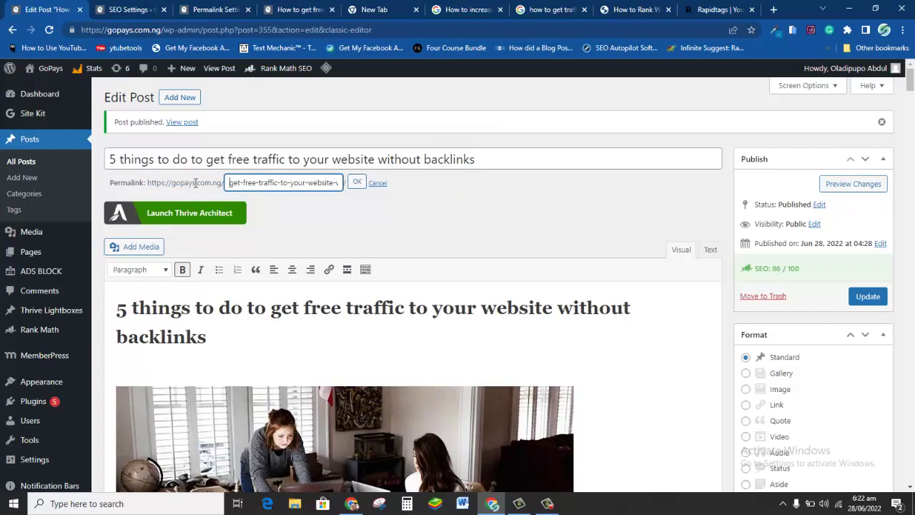
left_click(355, 183)
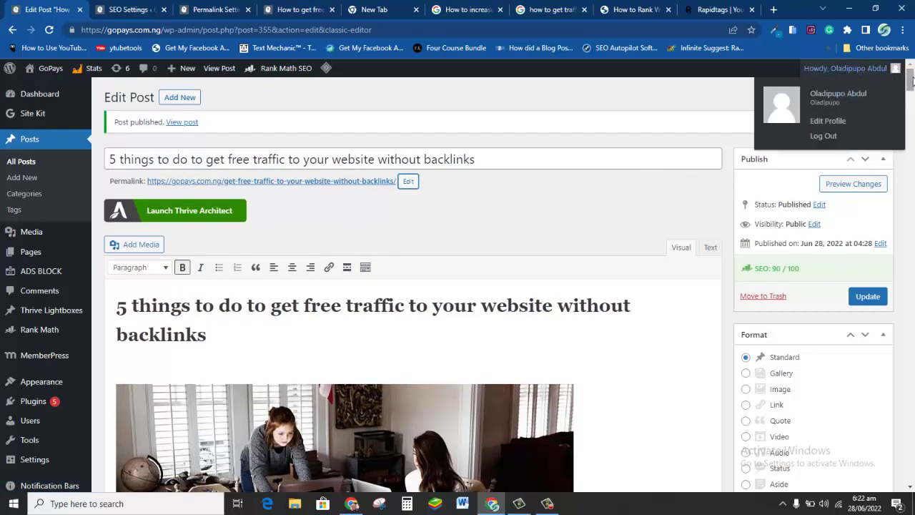
Update the post to save the shortened permalink and open its link in a new tab.
mouse_move(910, 79)
left_mouse_down()
mouse_move(912, 460)
mouse_move(912, 96)
left_mouse_up()
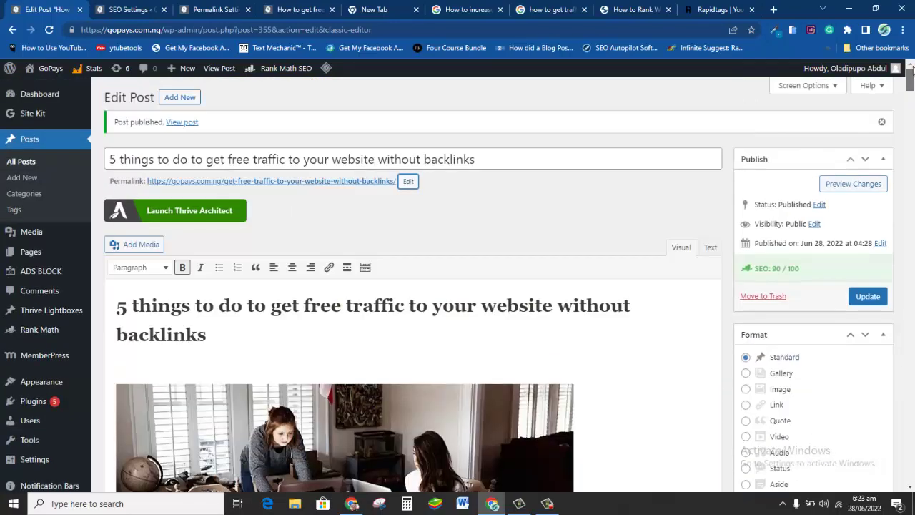
left_click(879, 302)
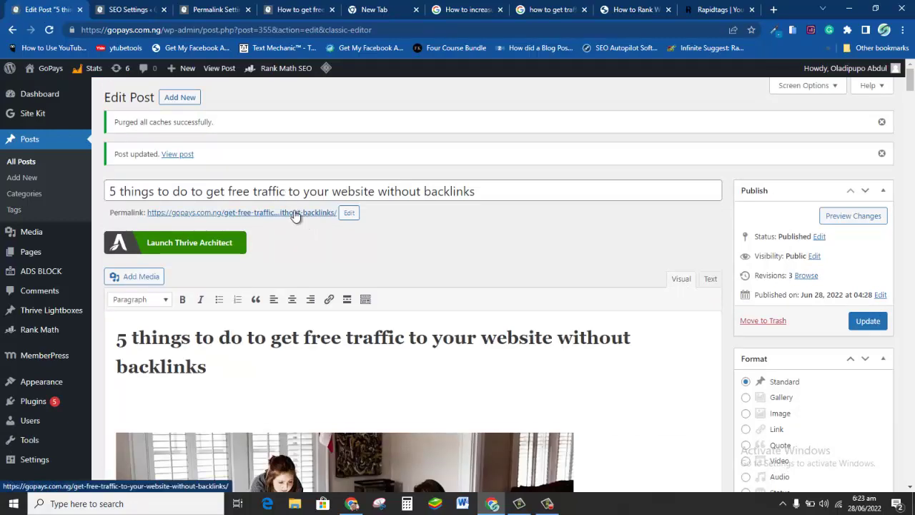
right_click(266, 216)
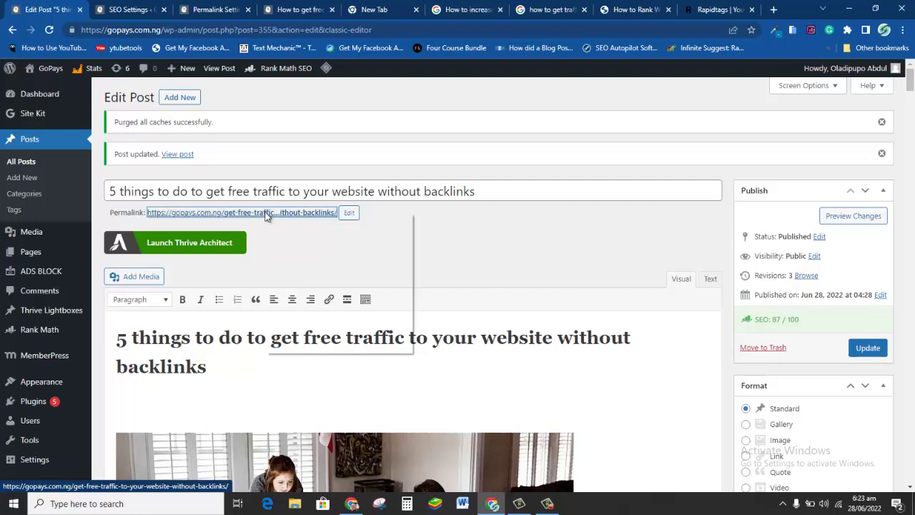
left_click(314, 218)
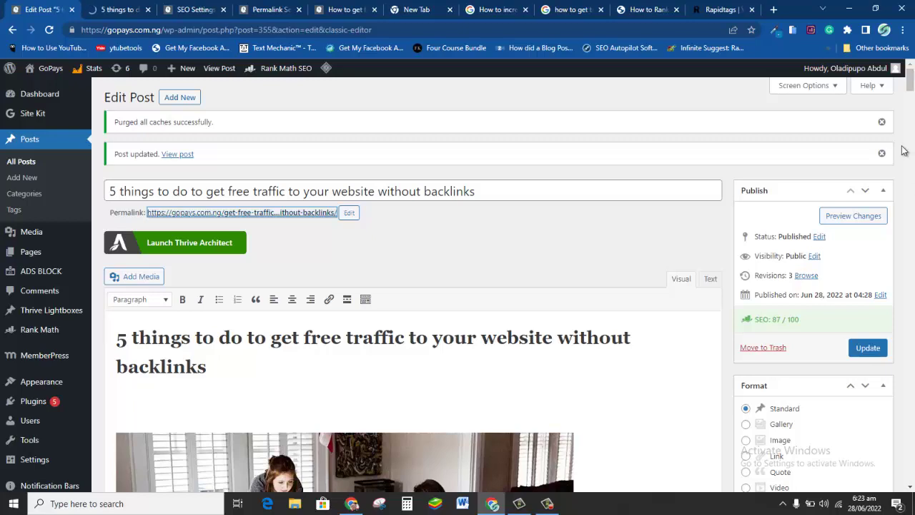
Review the Rank Math Additional and Content Readability checks for the remaining errors.
left_click_drag(909, 84, 909, 204)
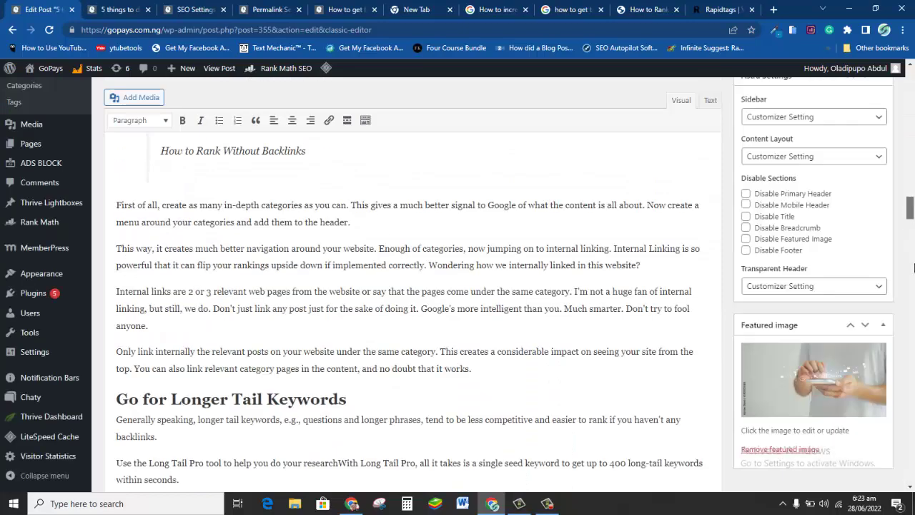
left_click_drag(913, 267, 909, 468)
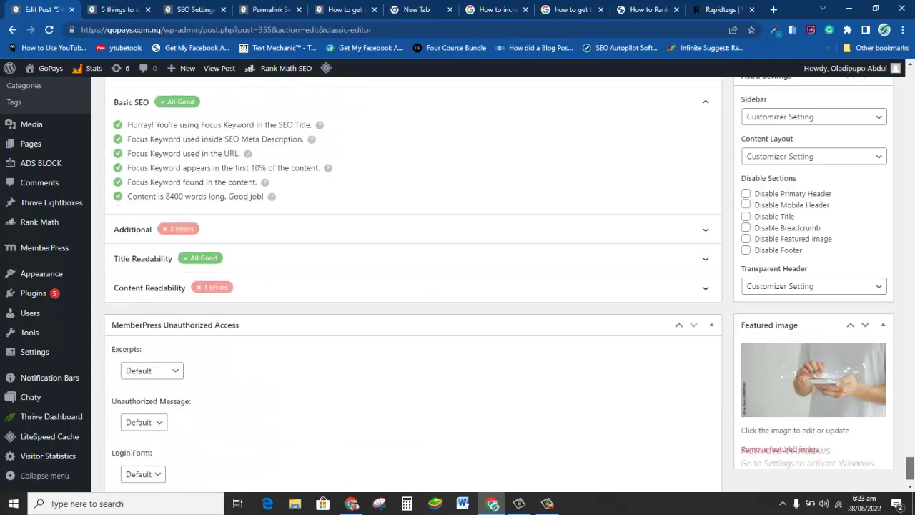
left_click(511, 233)
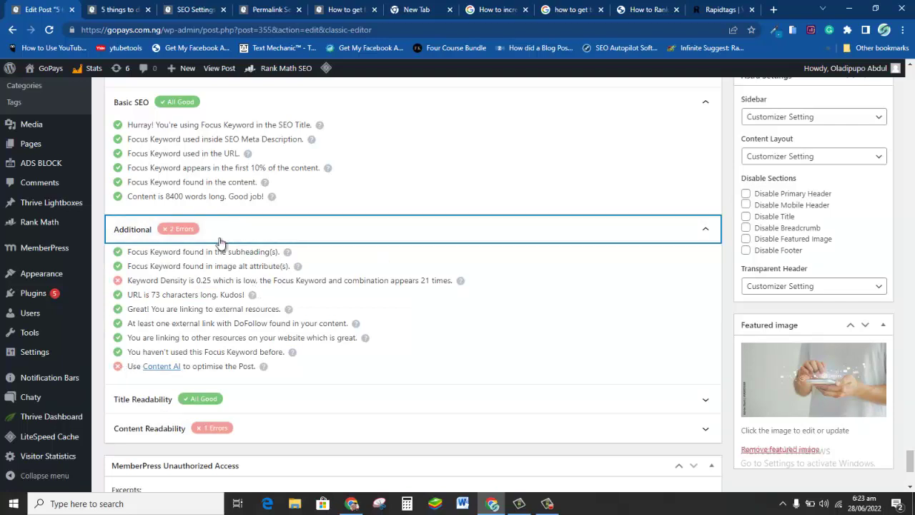
left_click(376, 239)
left_click(435, 290)
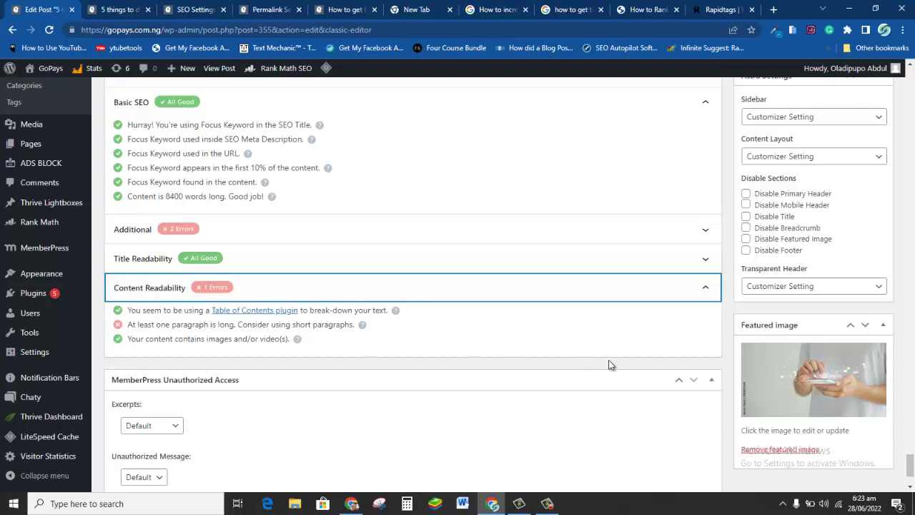
Under "On-Site SEO Optimization", split the long paragraph so a new one starts at "We only keep Pages and Posts on it".
left_click_drag(912, 460, 909, 275)
left_click(304, 325)
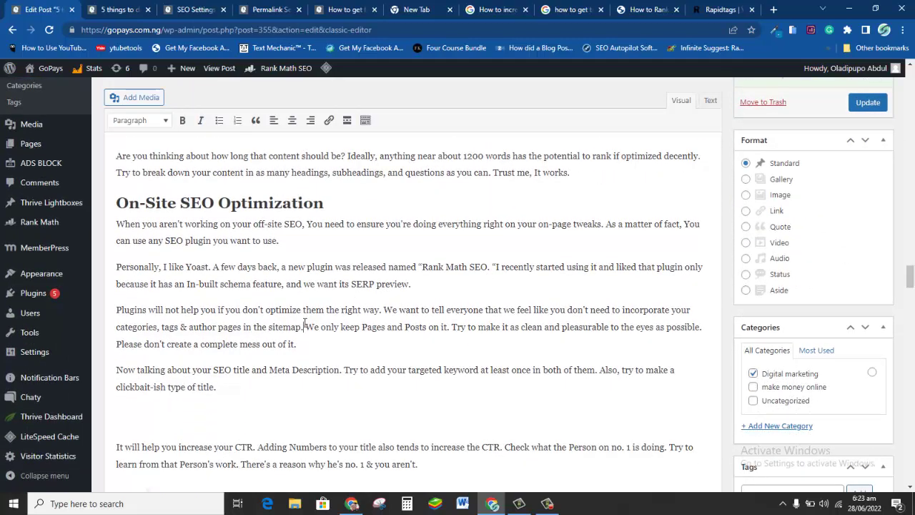
key("Return")
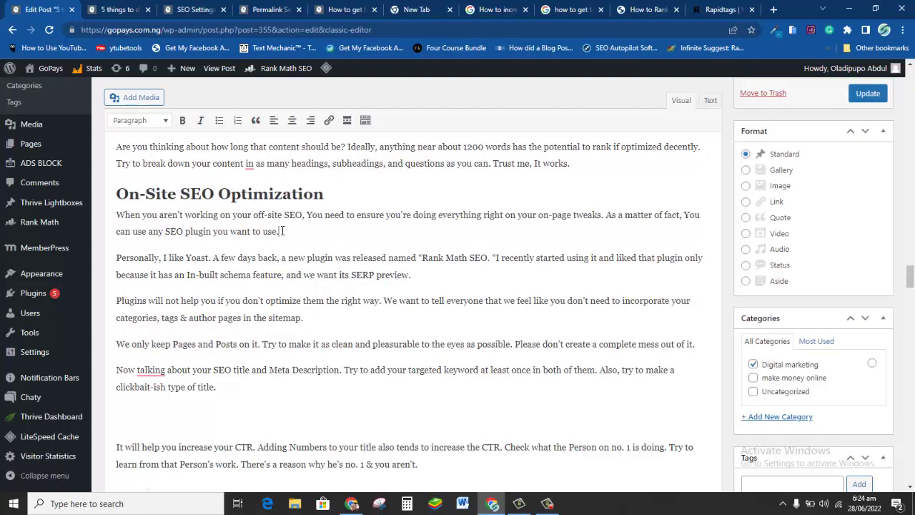
left_click_drag(281, 230, 113, 216)
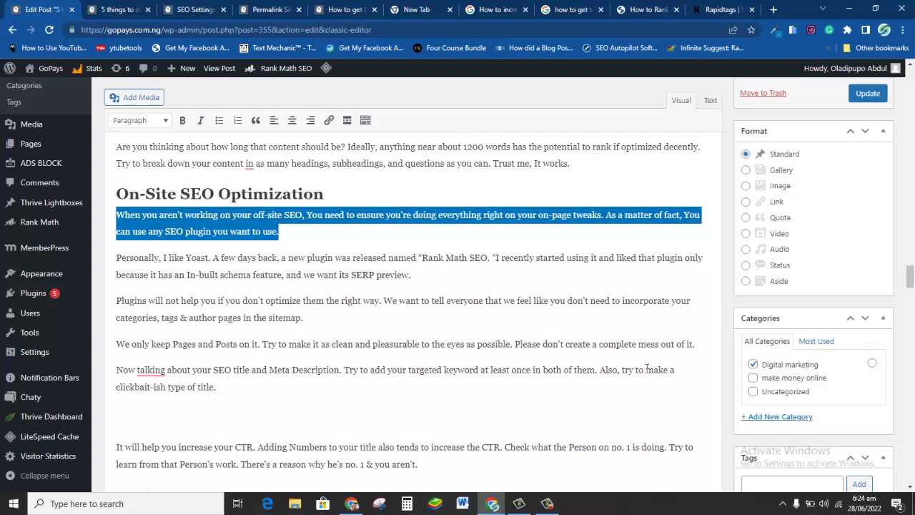
Split the Adobe Photoshop paragraph before "After doing all the tweaks" and the IFTTT paragraph before "Keep in mind that I'm not asking you".
left_click_drag(910, 276, 909, 367)
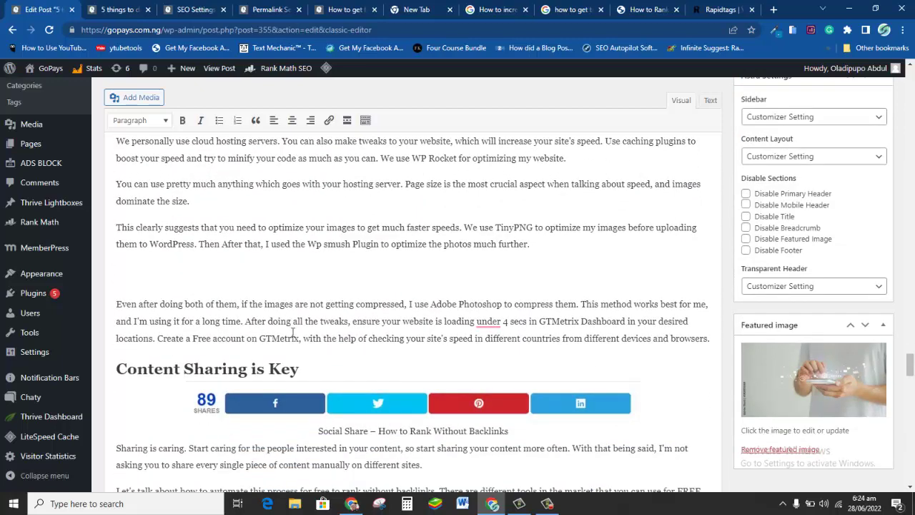
left_click(243, 321)
key("Return")
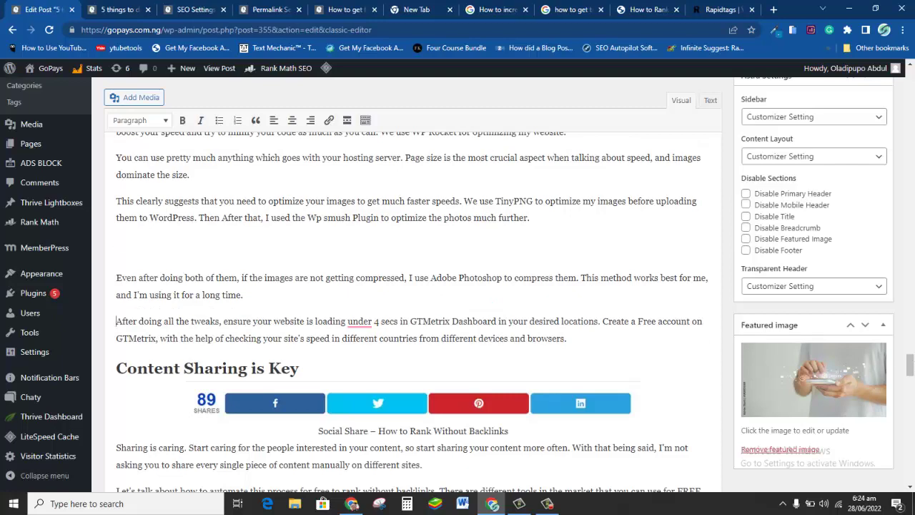
left_click_drag(910, 366, 910, 384)
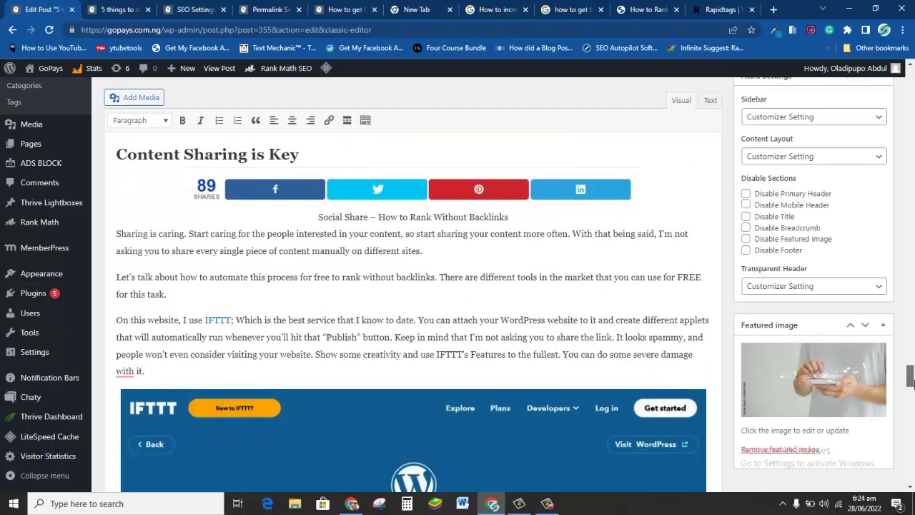
left_click(394, 338)
key("Return")
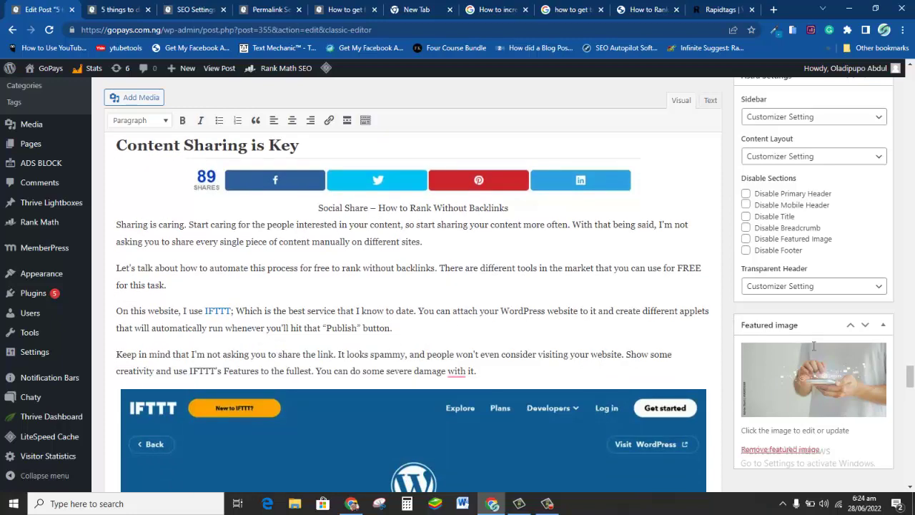
Recheck content readability, split the WordPress site paragraph before "Most of them are Social Media Sites", and update the post.
left_click_drag(910, 381, 911, 463)
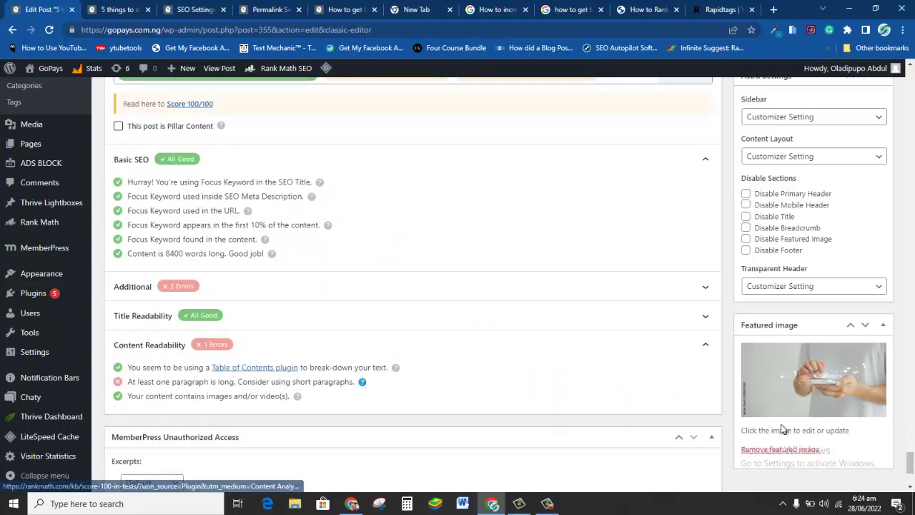
left_click_drag(910, 463, 910, 178)
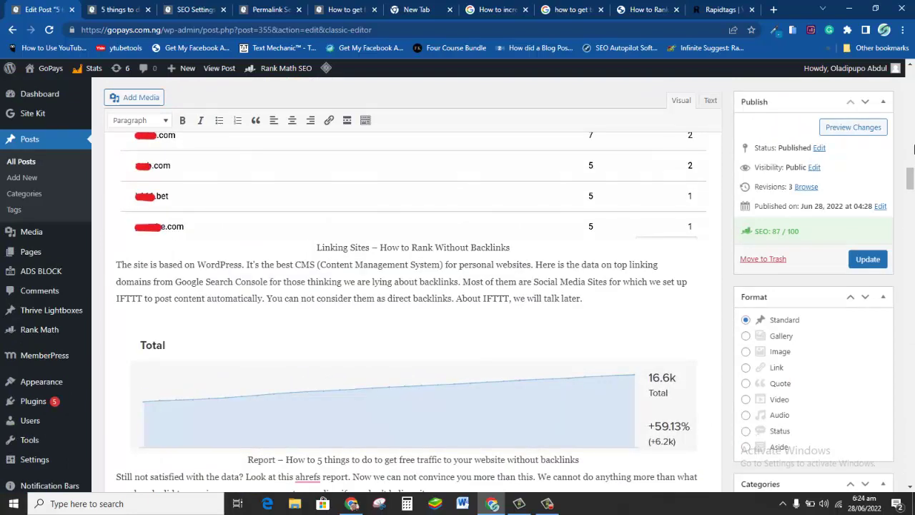
left_click(462, 282)
key("Return")
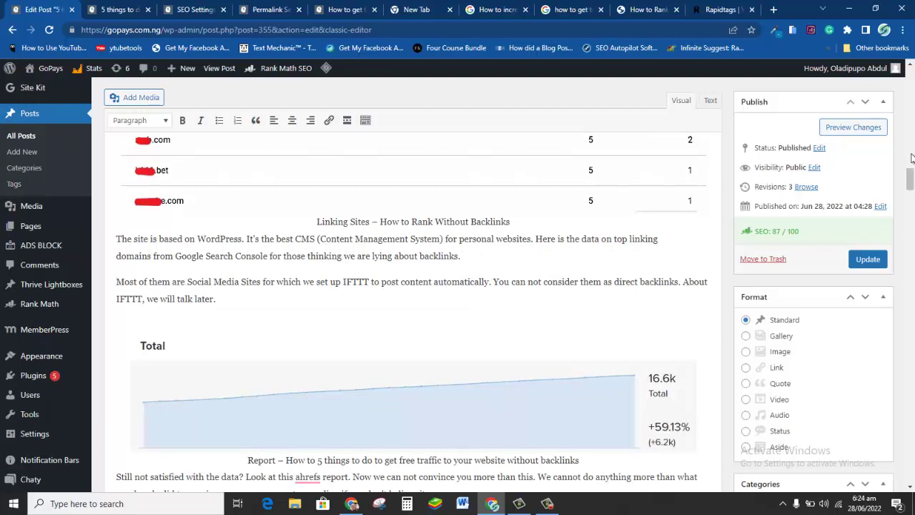
left_click_drag(912, 175, 912, 115)
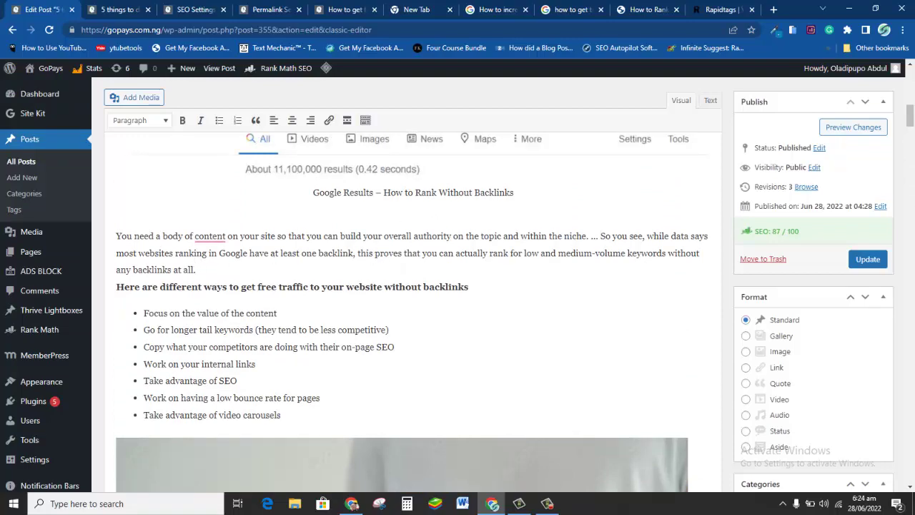
left_click_drag(911, 114, 910, 88)
left_click(865, 205)
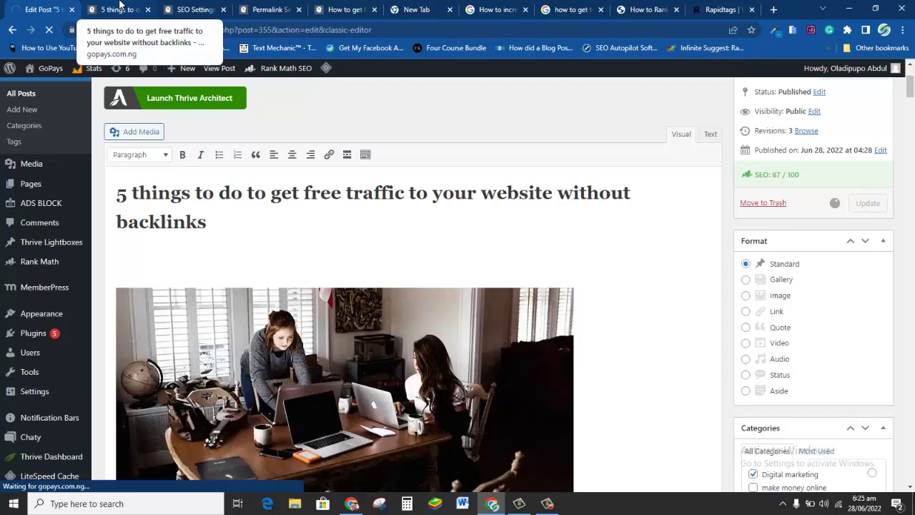
Look through the published post at its shortened URL, checking its layout and paragraphs, and return to the post editor.
left_click(119, 9)
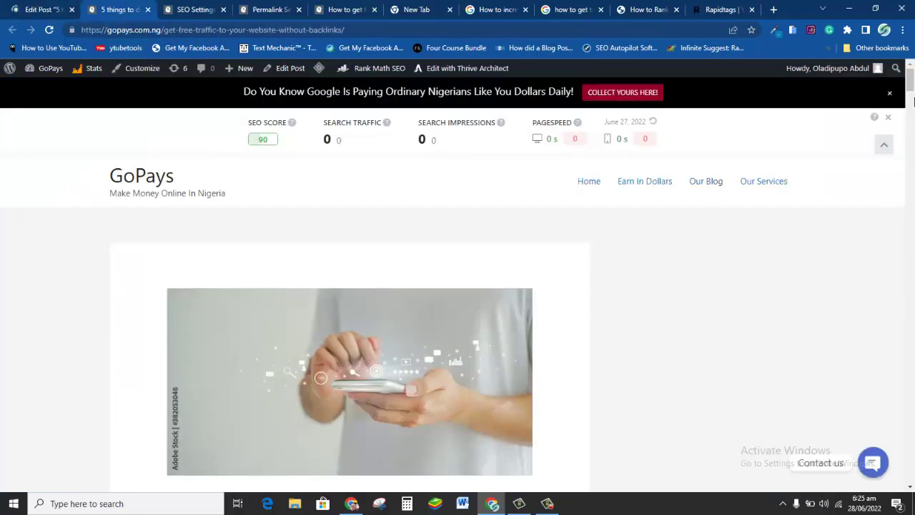
left_click_drag(910, 87, 911, 100)
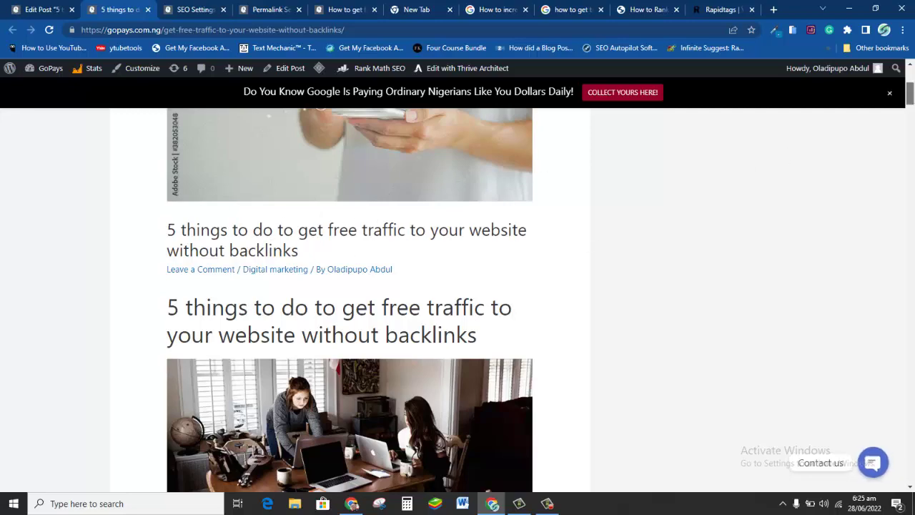
scroll(910, 100, "down", 4)
left_click_drag(910, 111, 910, 241)
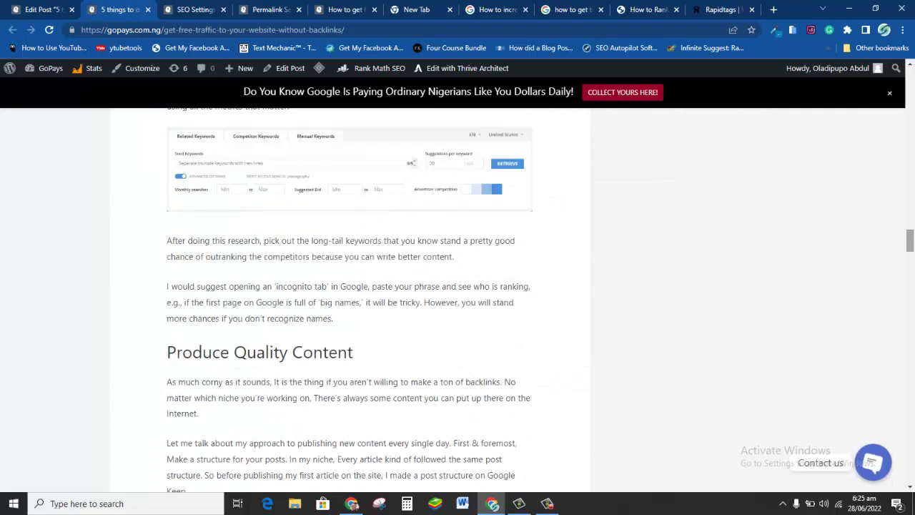
left_click(43, 9)
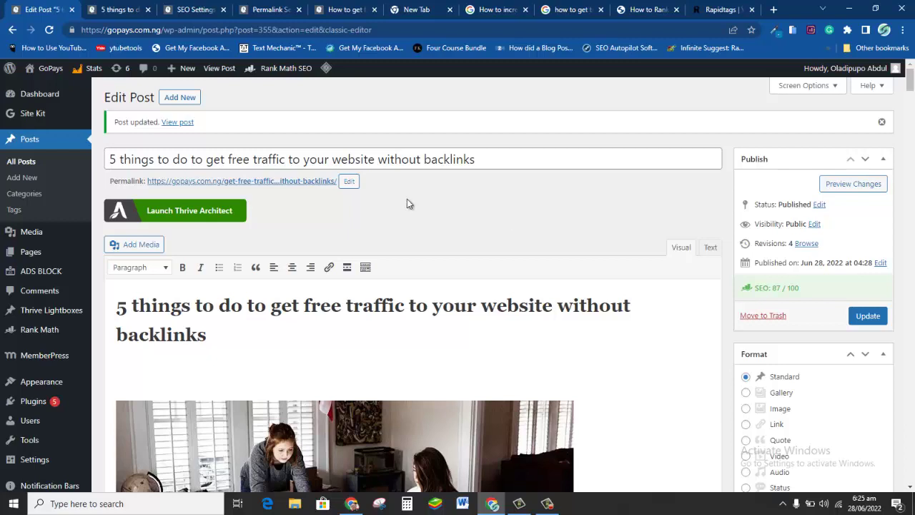
left_click(546, 503)
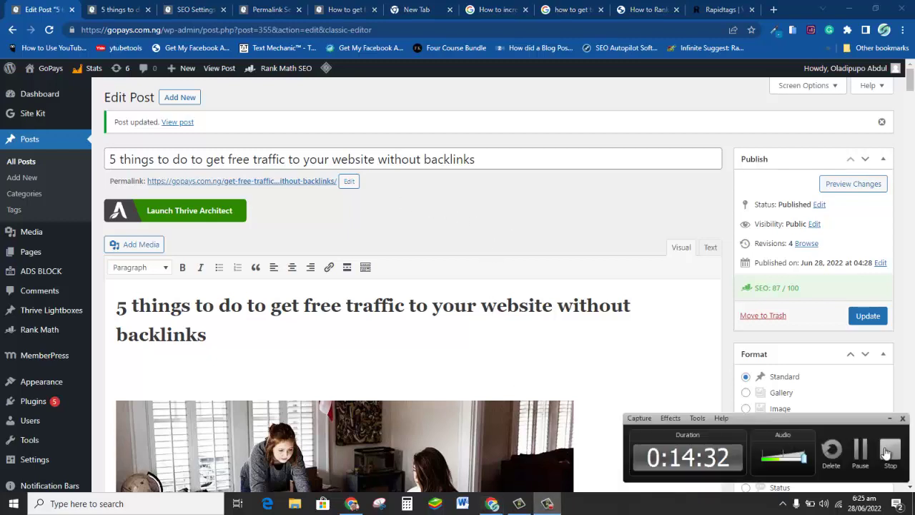